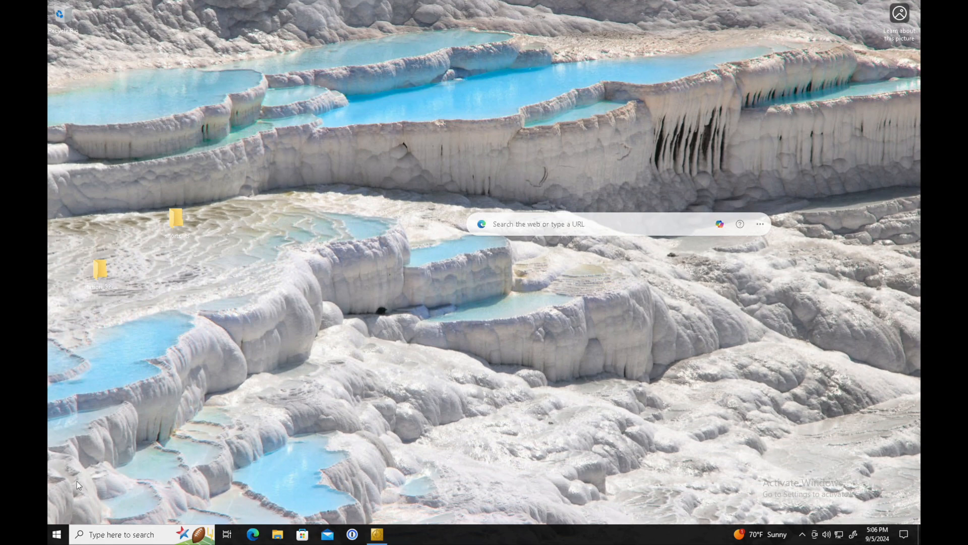
# Search the Start menu for 'rdp' to find Remote Desktop Connection
pyautogui.click(57, 537)
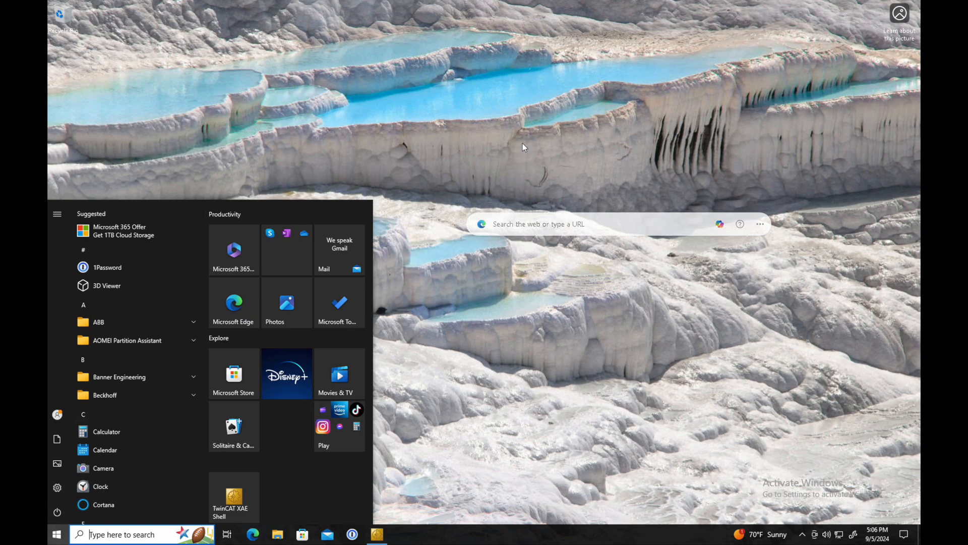
pyautogui.click(503, 134)
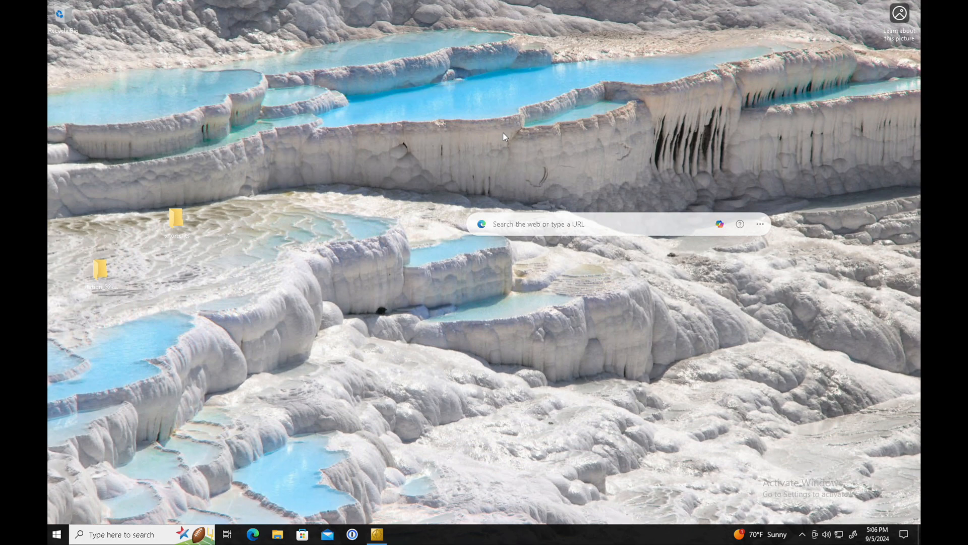
pyautogui.click(57, 534)
pyautogui.moveTo(70, 459)
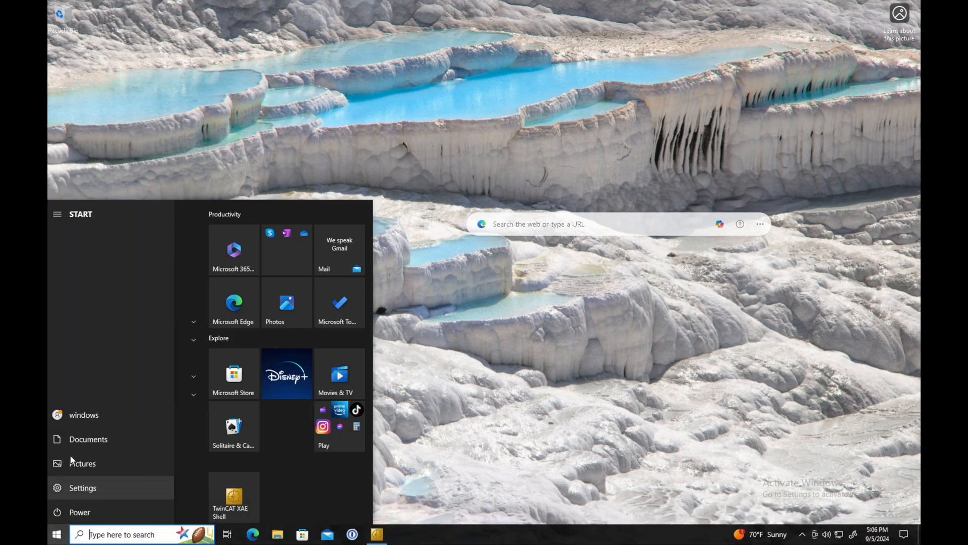
pyautogui.write('r')
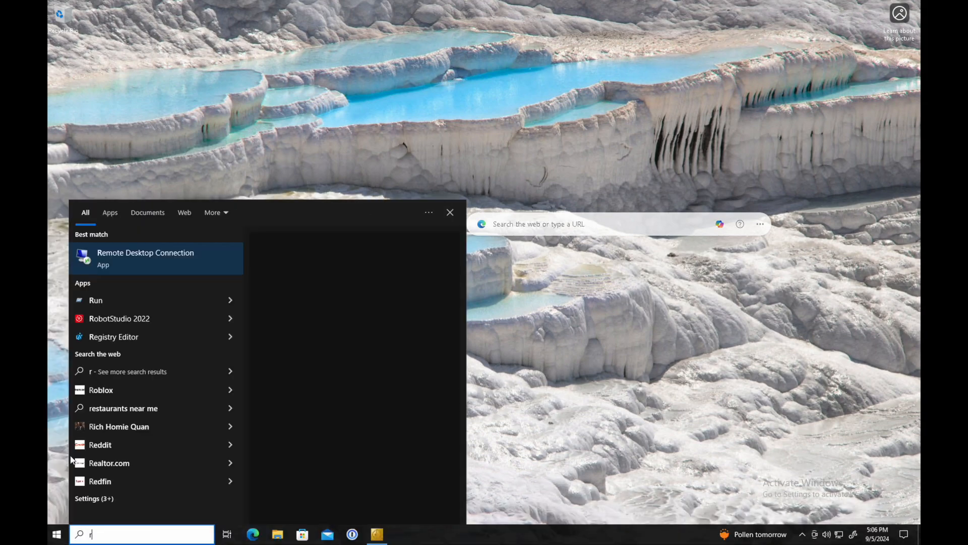
pyautogui.write('dp')
# Connect to 192.168.12.157 by Remote Desktop, entering the password and accepting the certificate warning
pyautogui.press('Return')
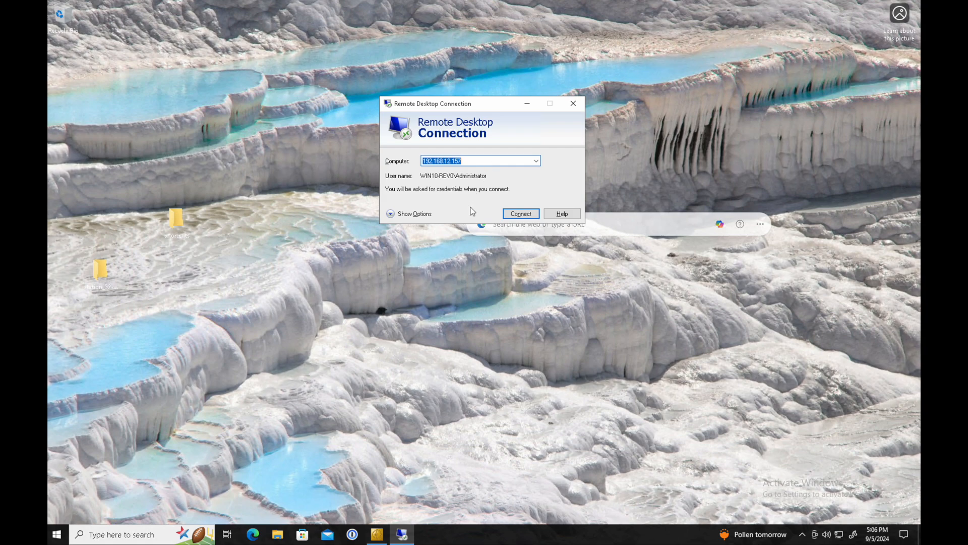
pyautogui.click(521, 213)
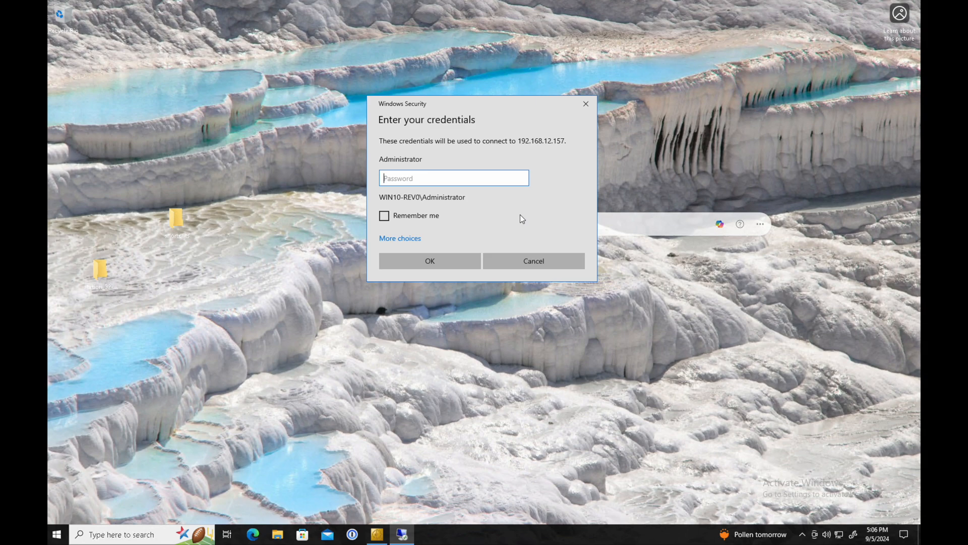
pyautogui.write('a')
pyautogui.click(433, 259)
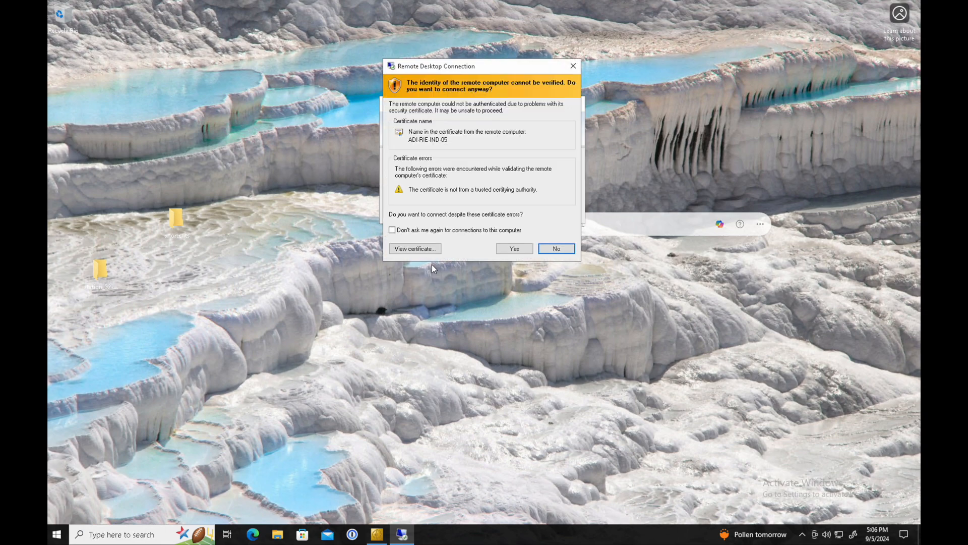
pyautogui.click(515, 248)
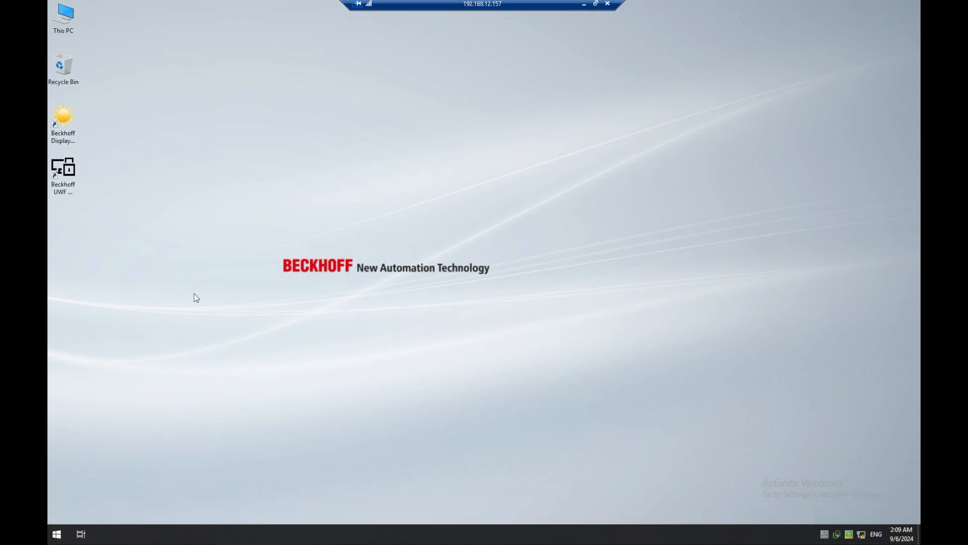
pyautogui.press('super+e')
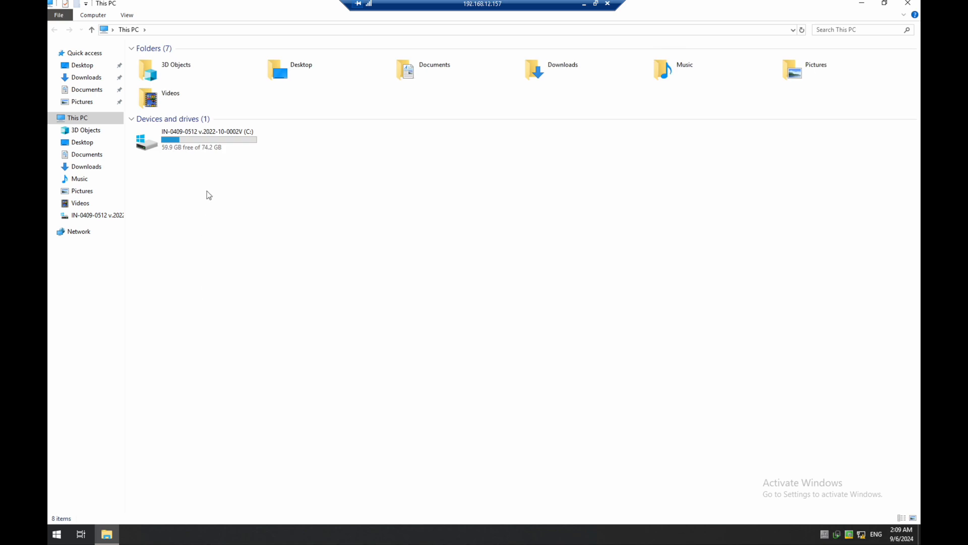
pyautogui.click(93, 159)
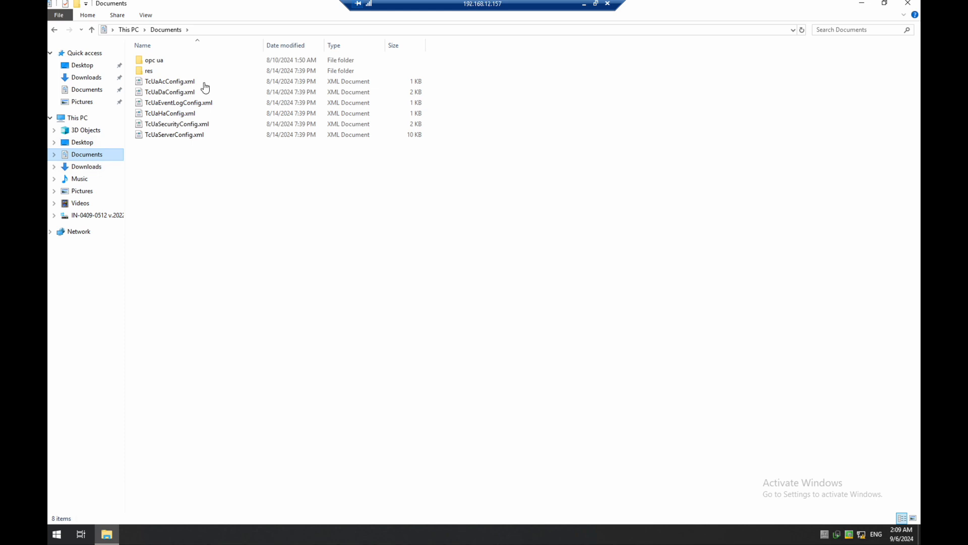
pyautogui.doubleClick(163, 63)
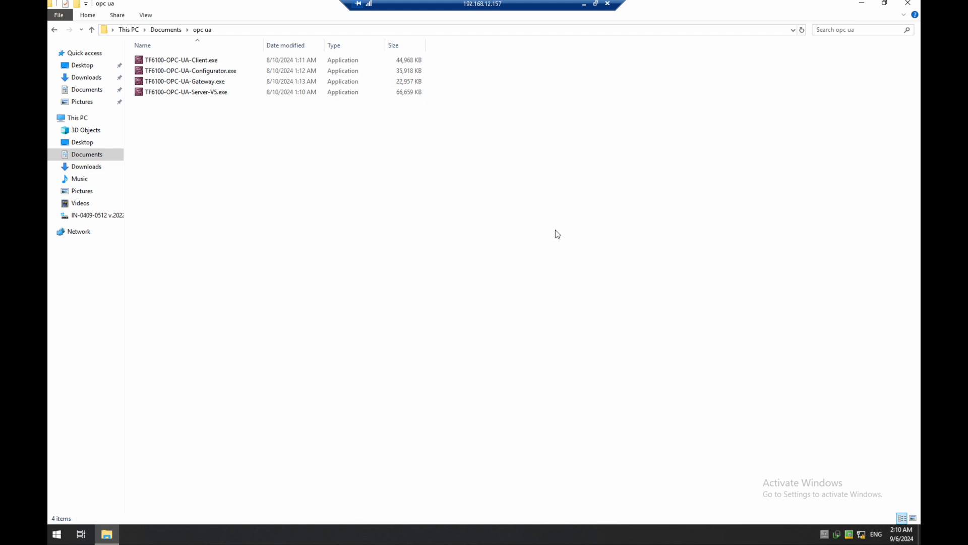
pyautogui.click(908, 6)
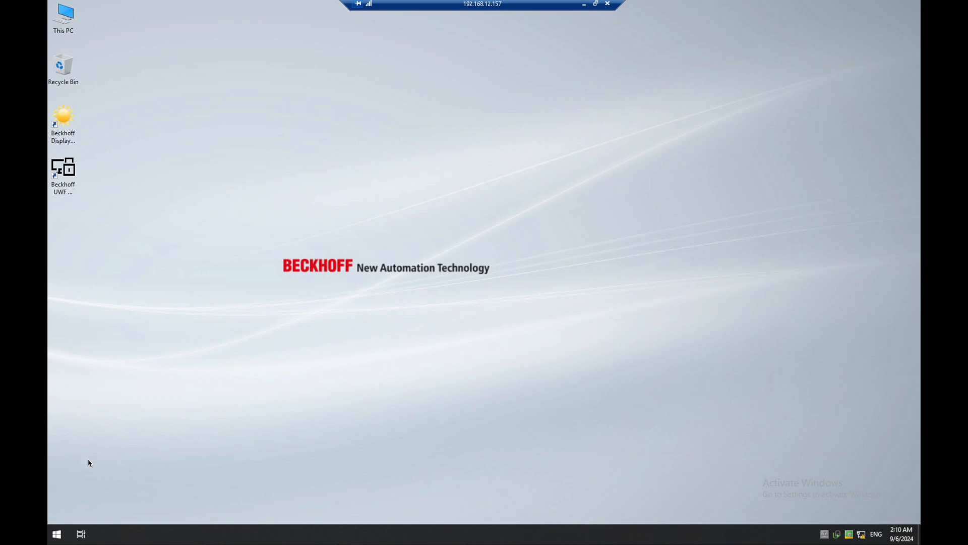
# Launch TF6100 OPC-UA Configurator from the BECKHOFF folder in the remote Start menu
pyautogui.click(57, 535)
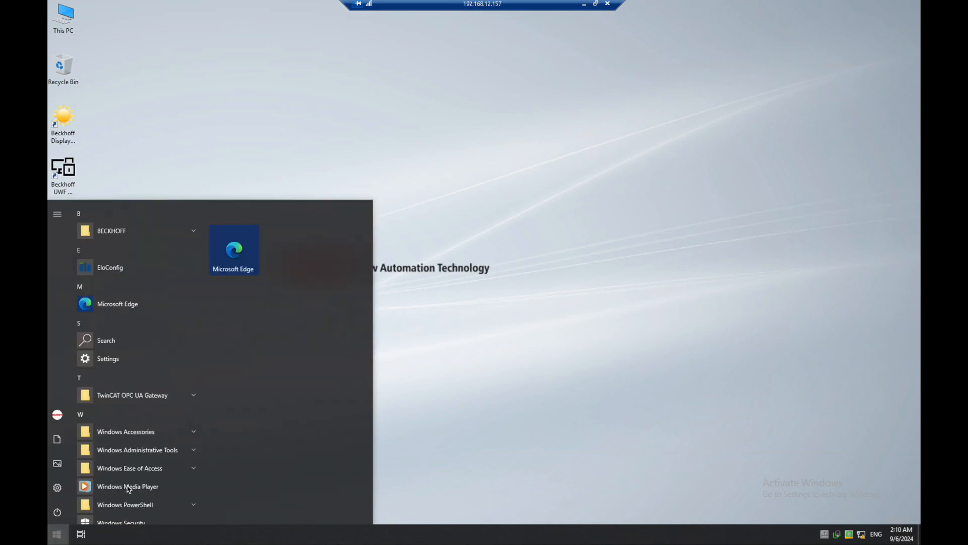
pyautogui.click(194, 232)
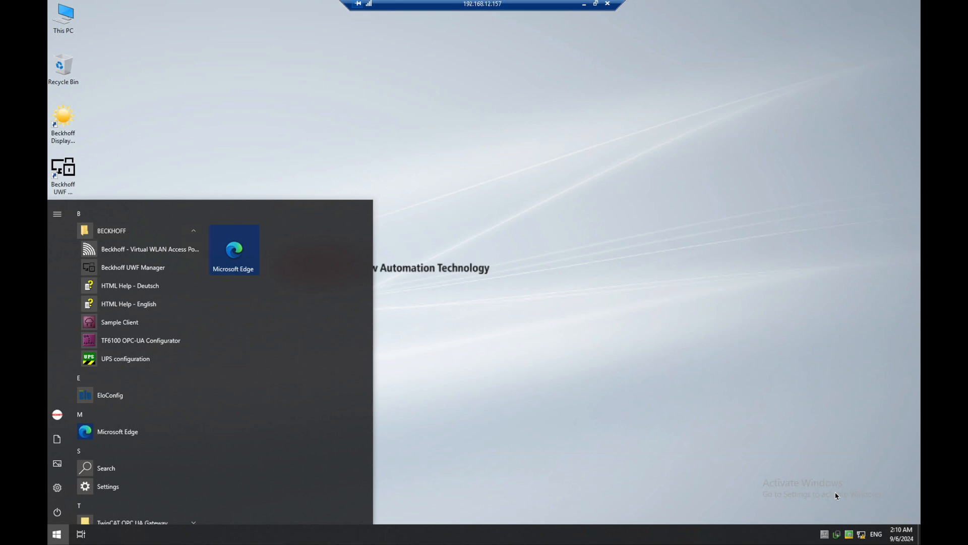
pyautogui.moveTo(850, 540)
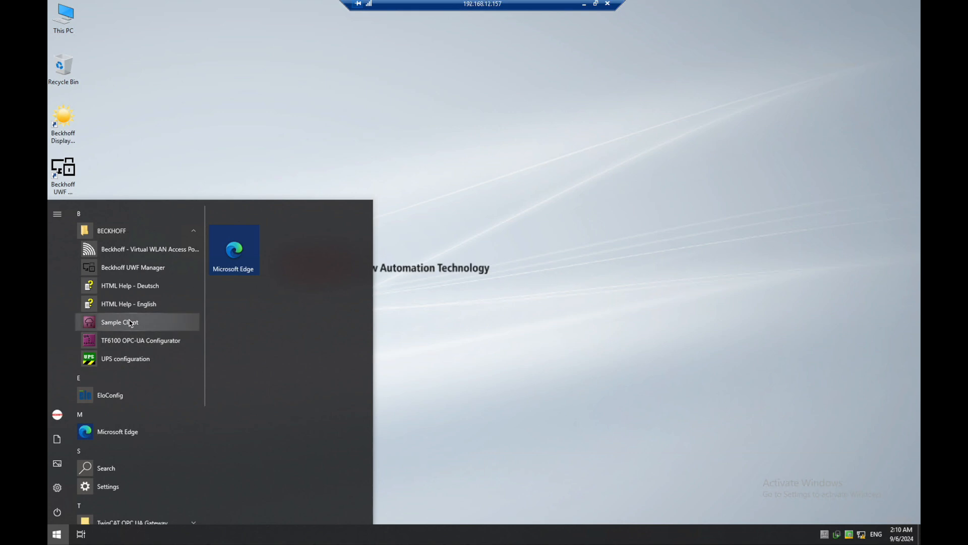
pyautogui.click(134, 341)
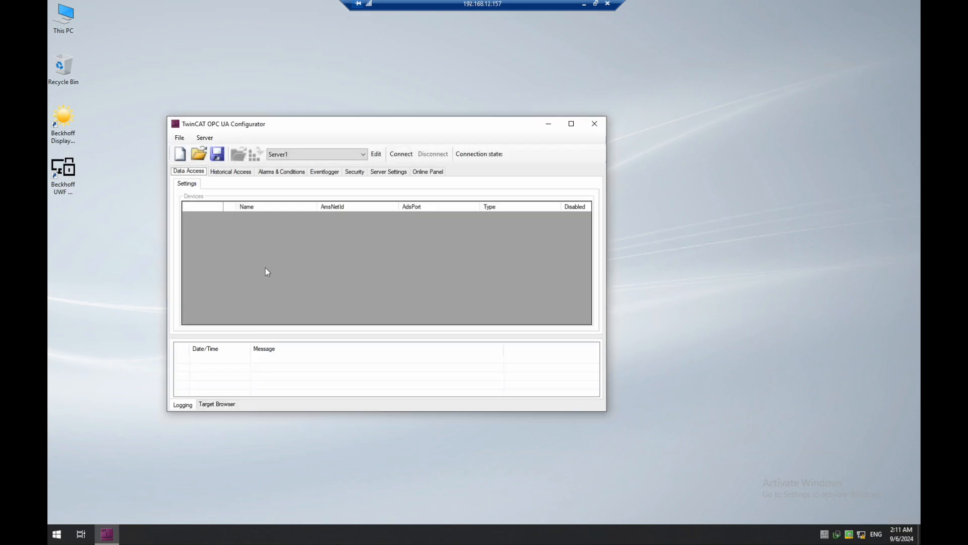
# Keep Server1 selected and connect to it, logging in with the server password
pyautogui.click(331, 158)
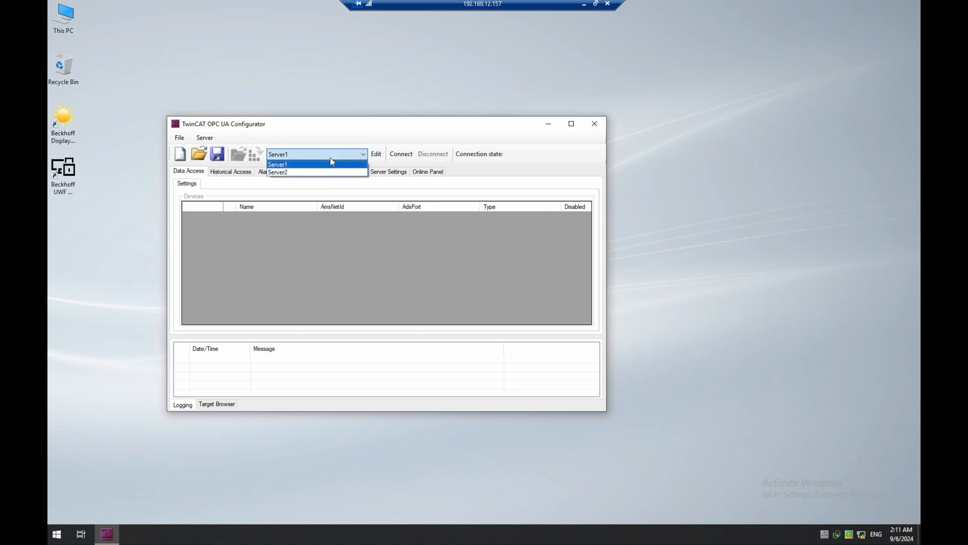
pyautogui.click(331, 160)
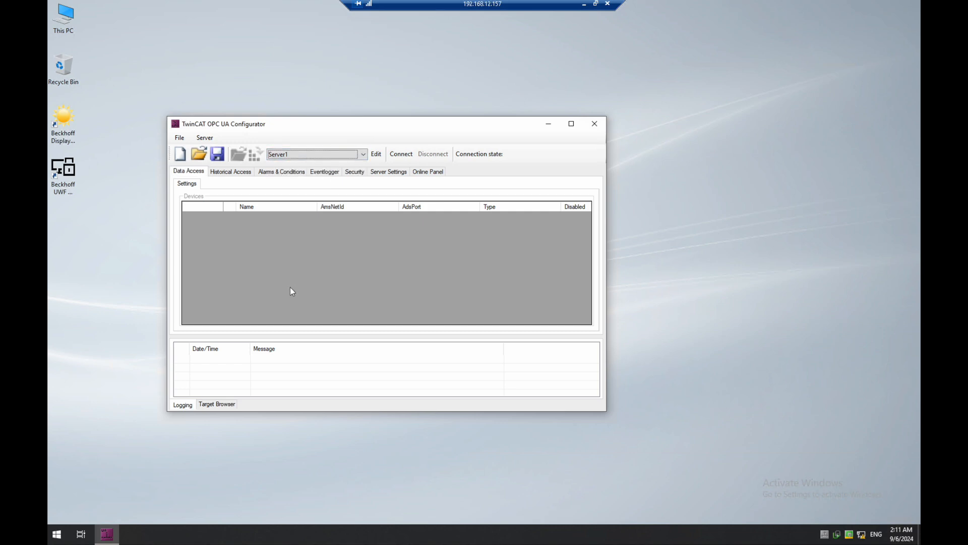
pyautogui.click(317, 153)
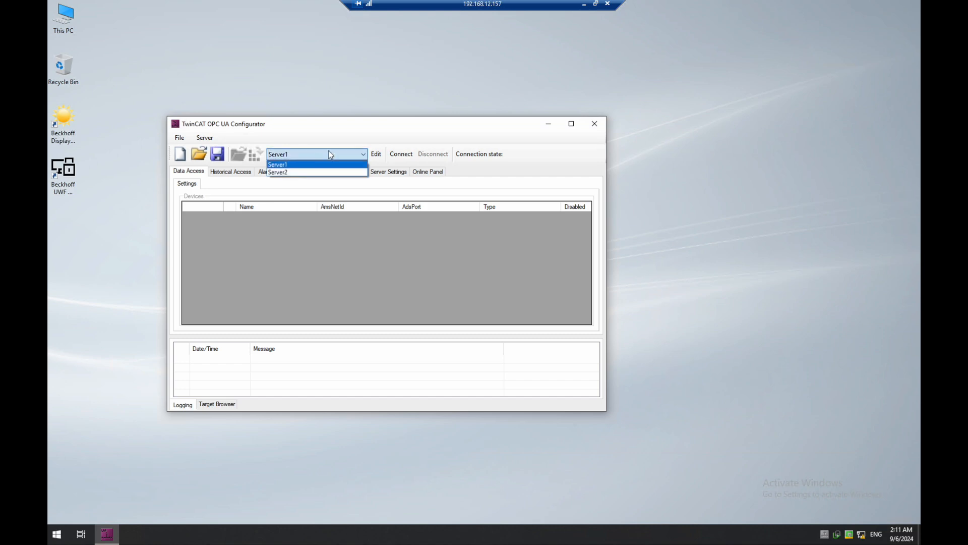
pyautogui.click(408, 157)
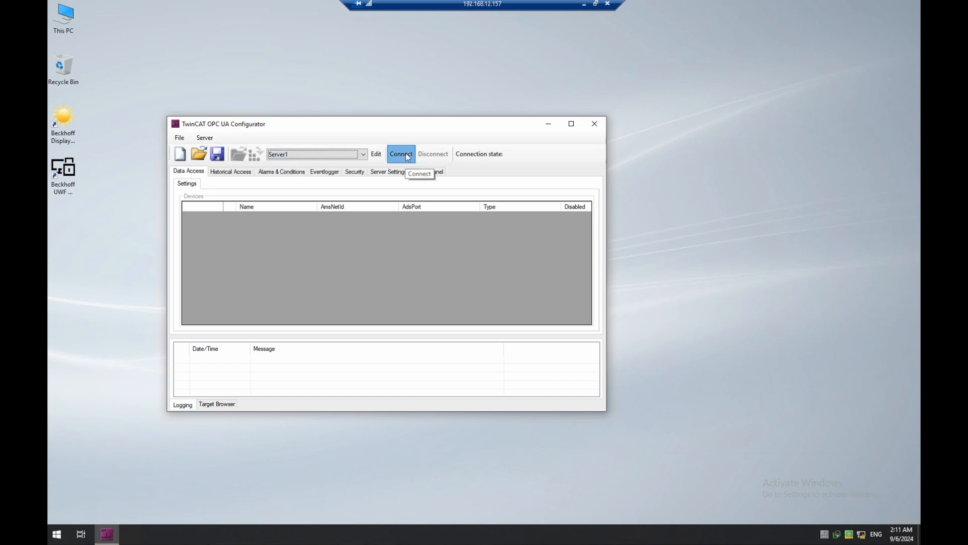
pyautogui.click(401, 154)
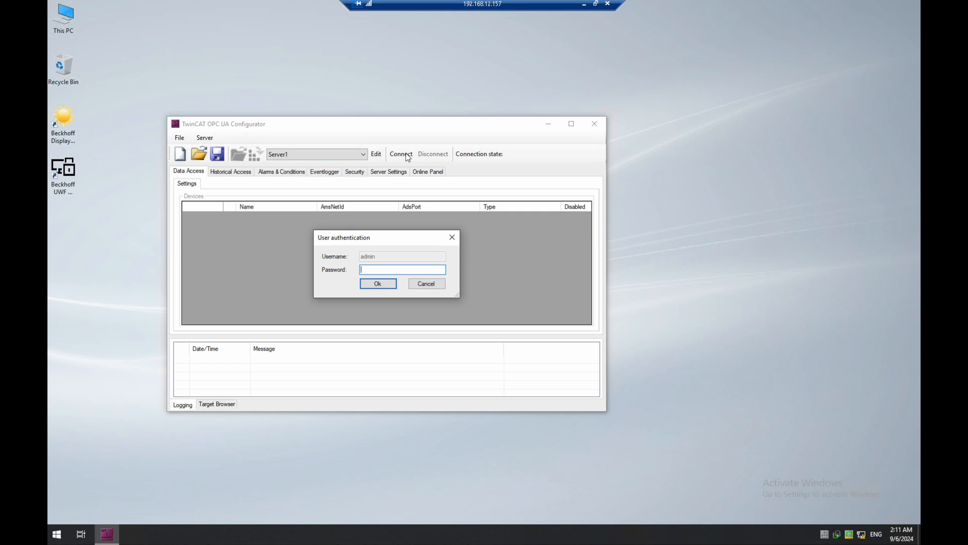
pyautogui.write('password')
pyautogui.press('Return')
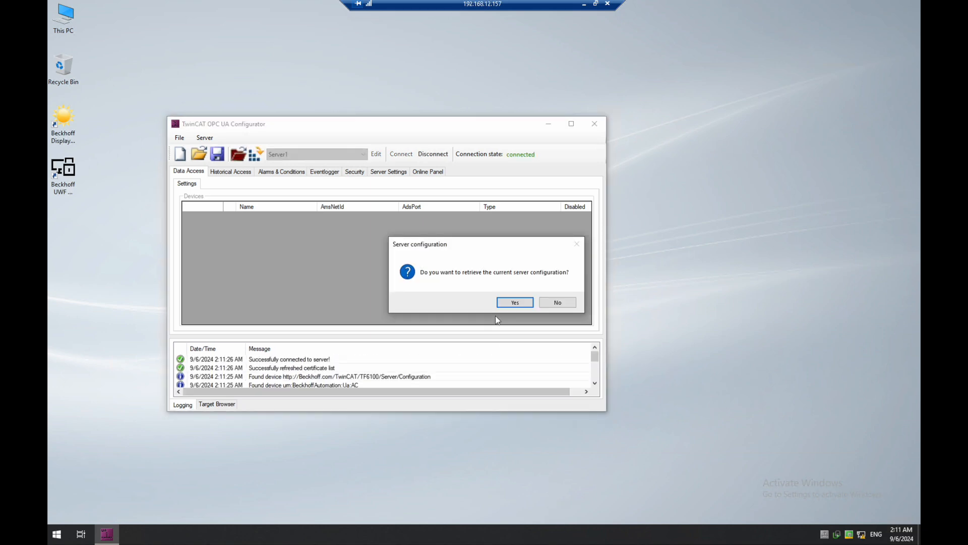
# Retrieve Server1's configuration showing the PLC device on ADS port 851, then disconnect
pyautogui.click(515, 303)
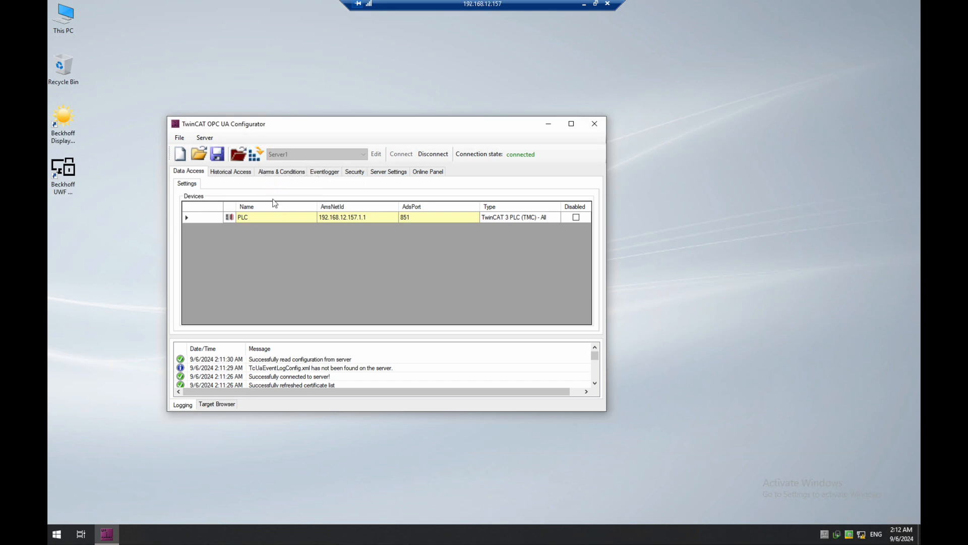
pyautogui.click(427, 158)
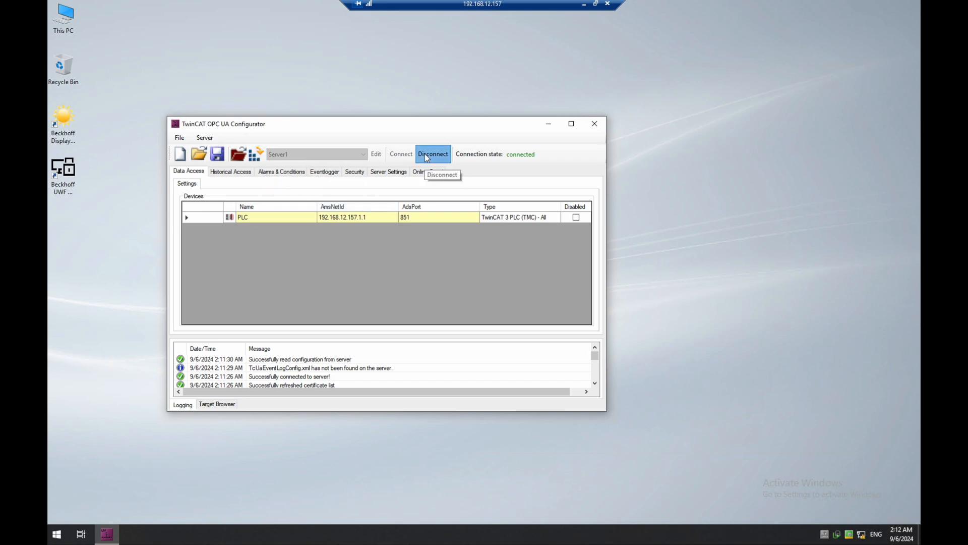
# Open the configured servers list, enlarge the window and widen the ServerUrl and SecurityPolicyUri columns
pyautogui.click(379, 156)
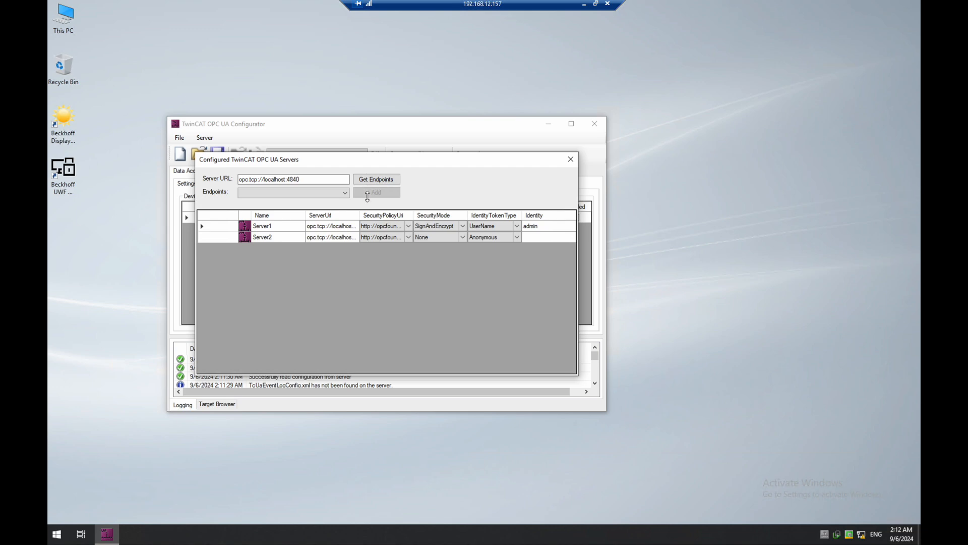
pyautogui.moveTo(359, 213); pyautogui.dragTo(427, 218)
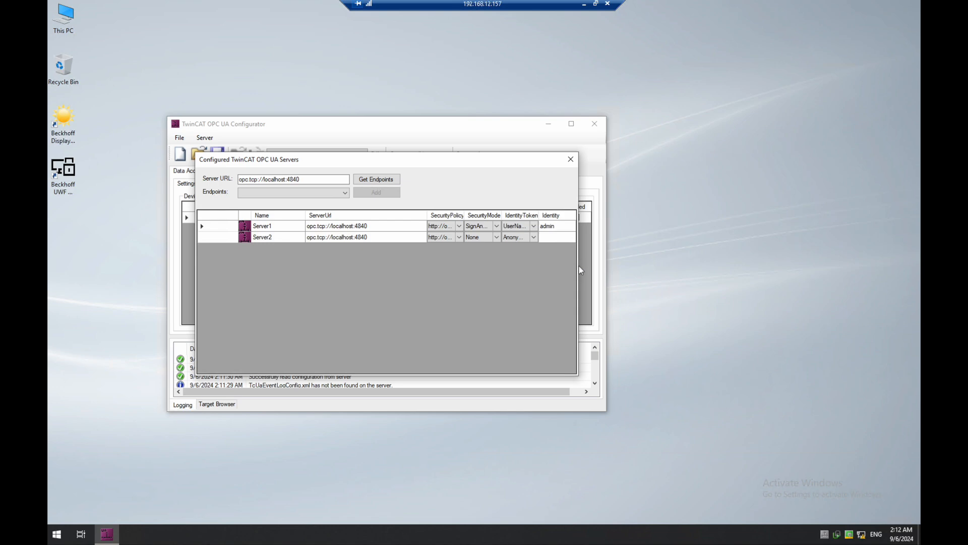
pyautogui.moveTo(579, 266); pyautogui.dragTo(601, 265)
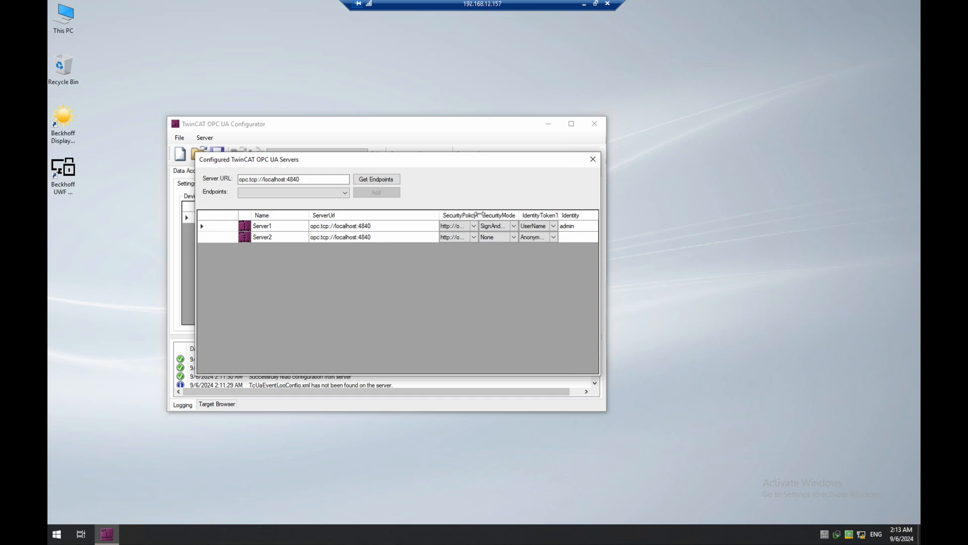
pyautogui.moveTo(479, 213); pyautogui.dragTo(509, 214)
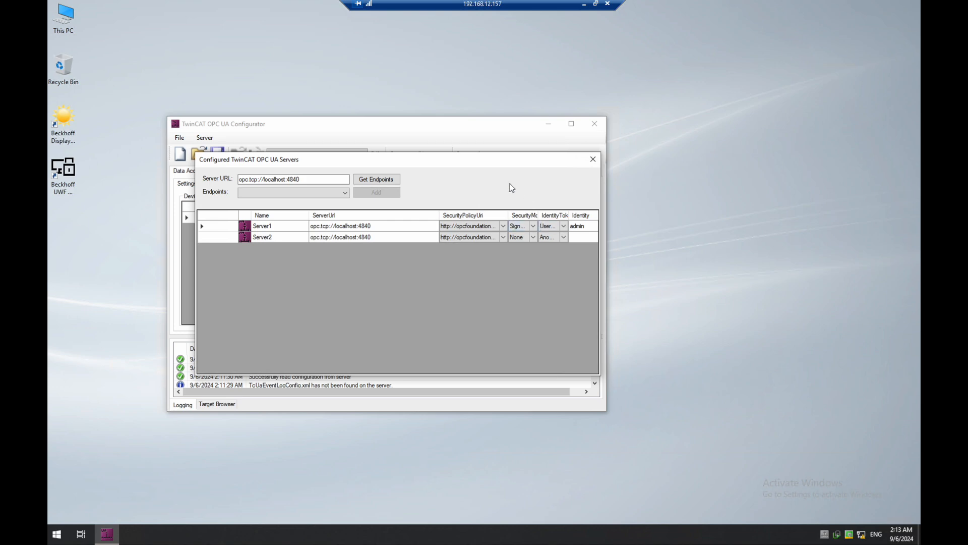
pyautogui.click(374, 177)
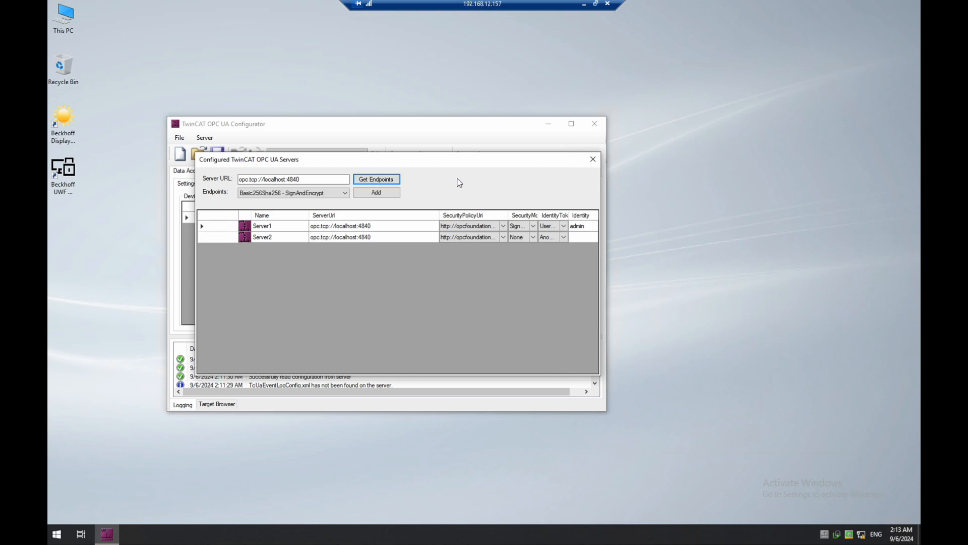
pyautogui.click(342, 194)
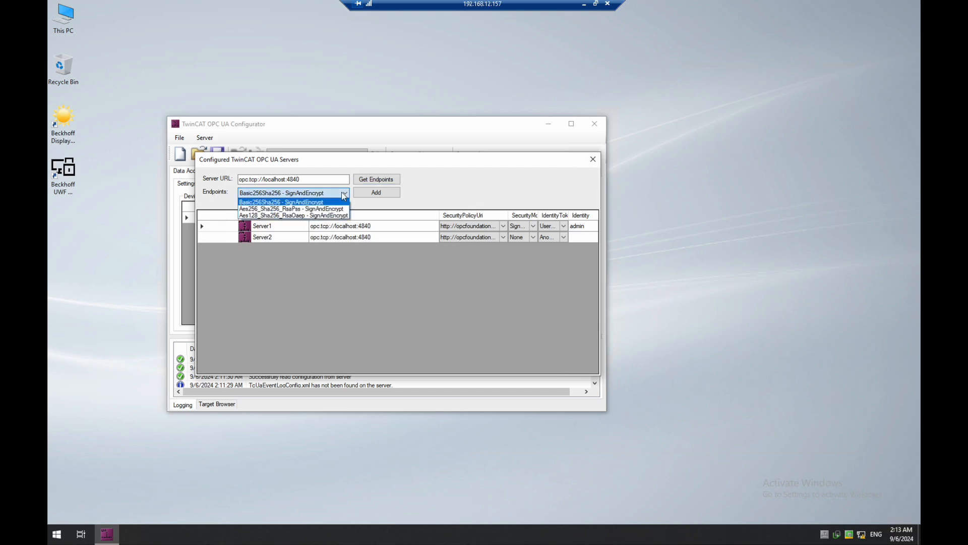
pyautogui.click(343, 193)
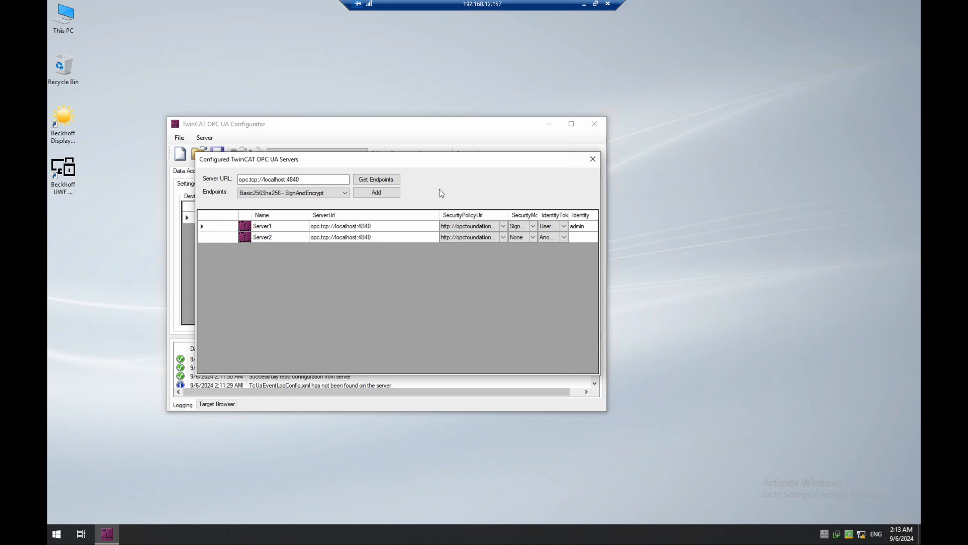
# Close the configured servers dialog to return to Server1's PLC device at 192.168.12.157.1.1
pyautogui.click(592, 160)
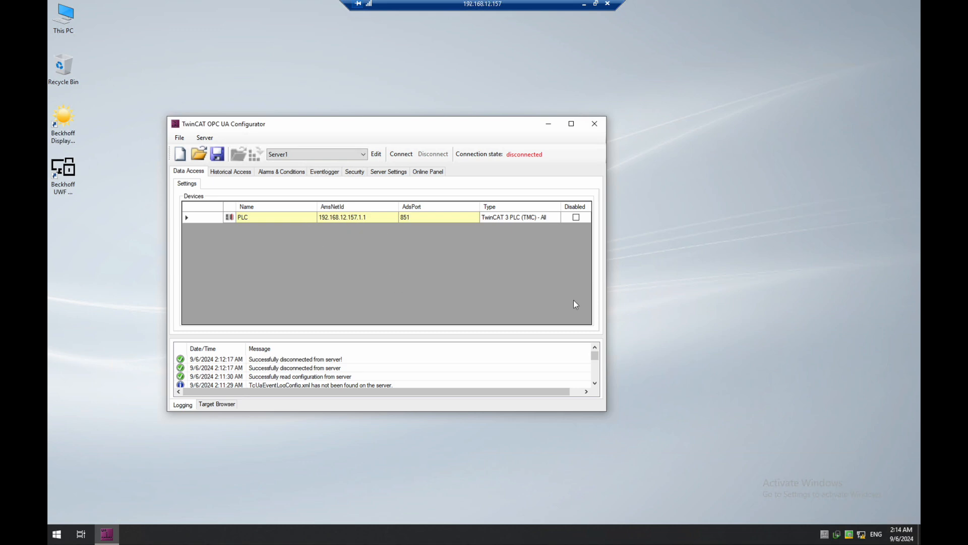
# Close the configurator and launch TwinCAT OPC UA Sample Client from the BECKHOFF Start menu group
pyautogui.click(595, 123)
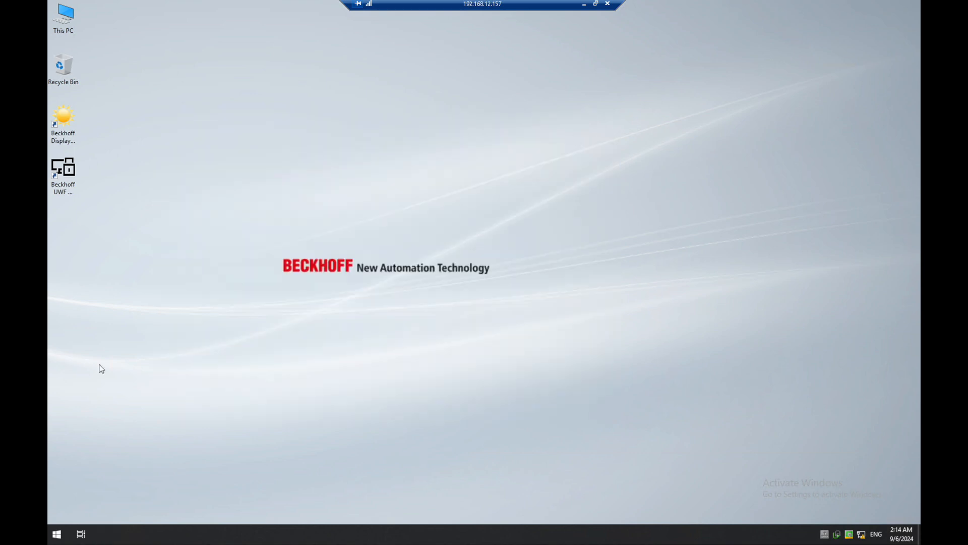
pyautogui.click(51, 539)
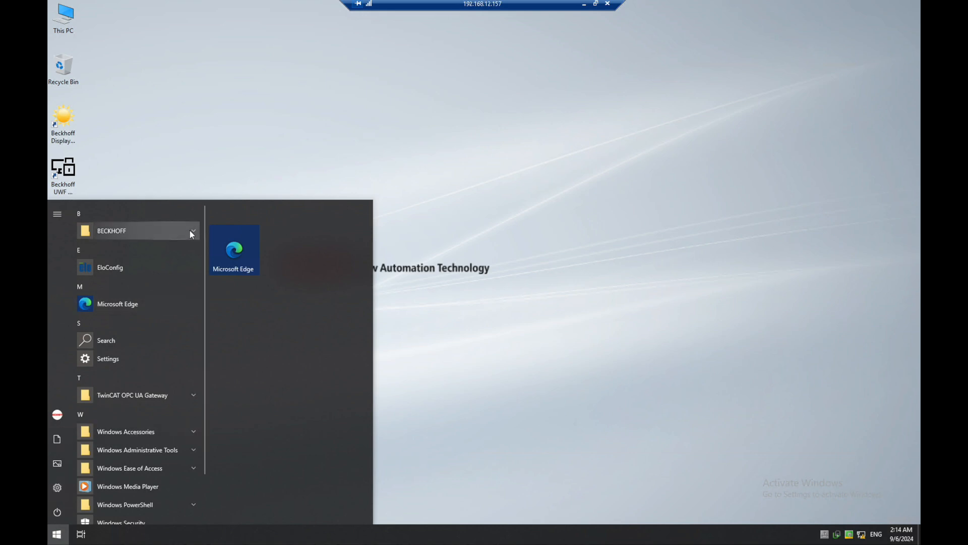
pyautogui.click(190, 230)
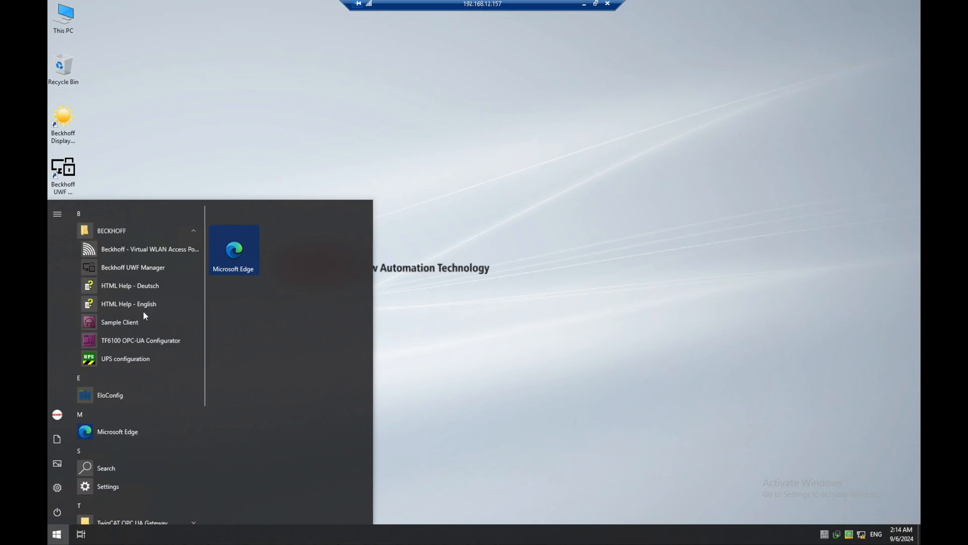
pyautogui.click(136, 323)
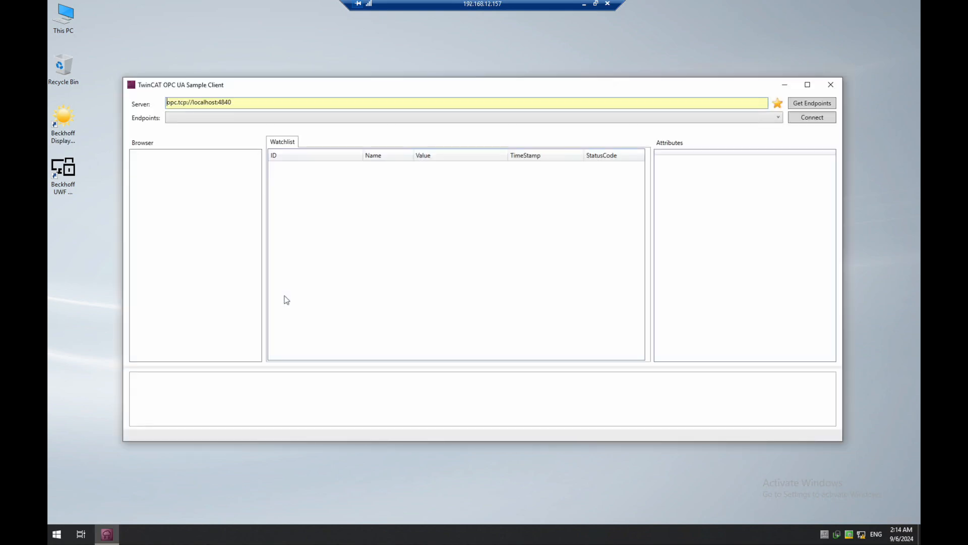
# Load the localhost server's endpoints and keep SignAndEncrypt:Basic256Sha256 selected
pyautogui.click(803, 106)
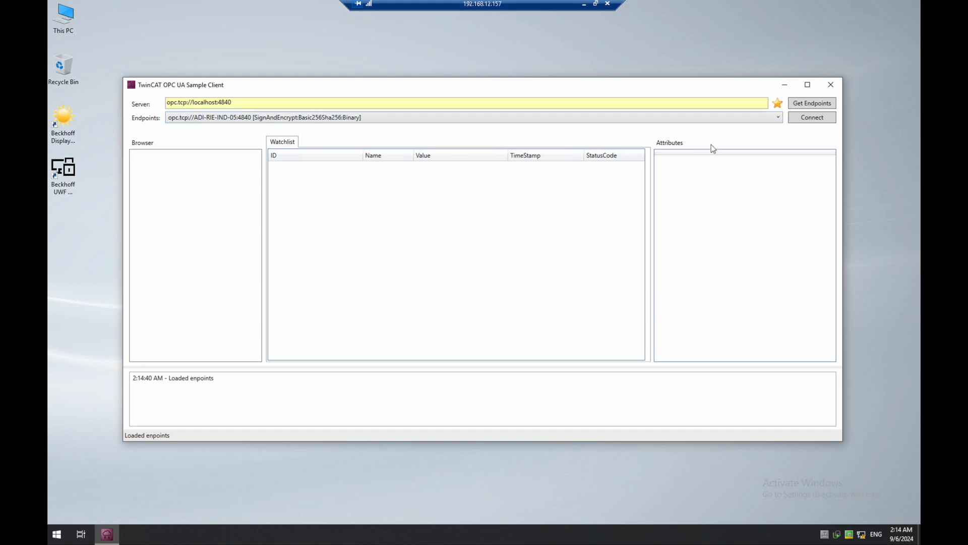
pyautogui.click(780, 117)
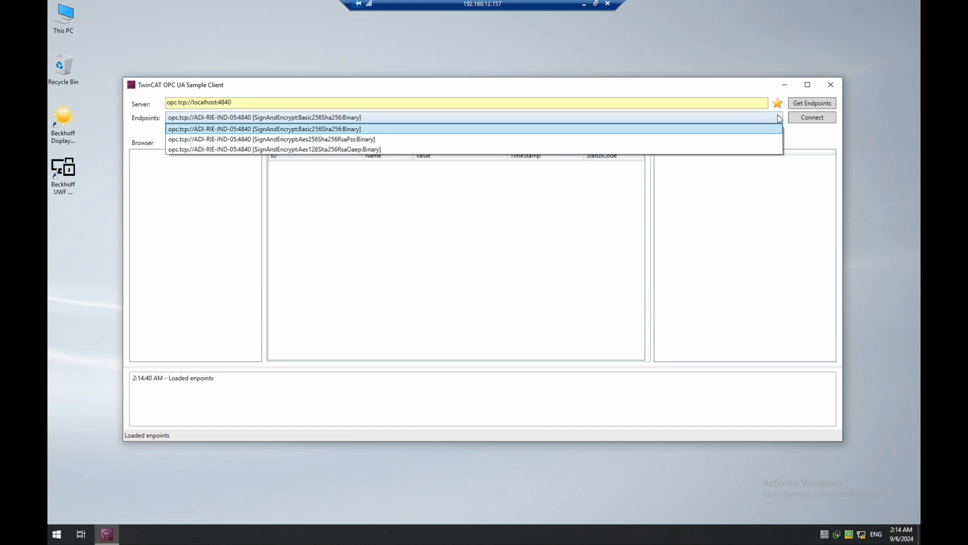
pyautogui.click(779, 117)
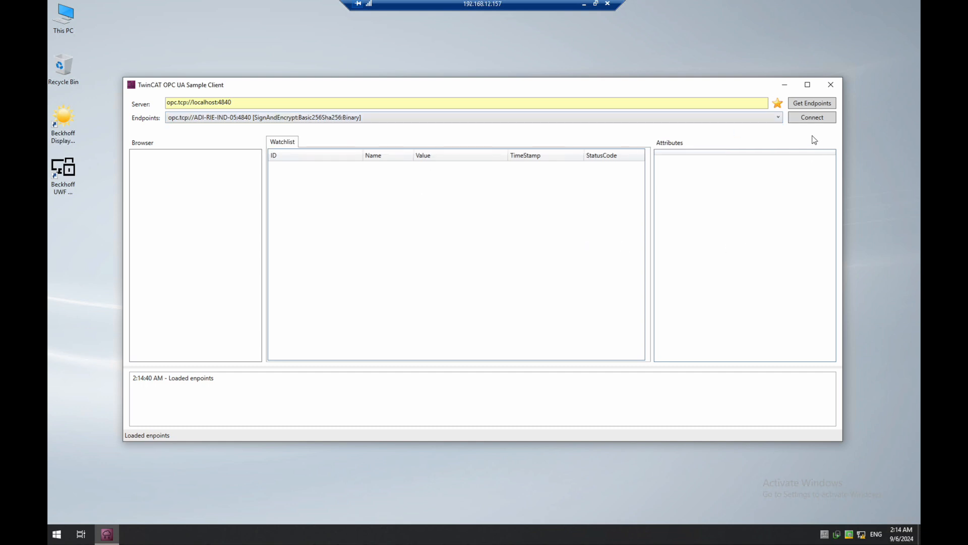
# Connect with Username/Password authentication, filling in the login username and password
pyautogui.click(802, 122)
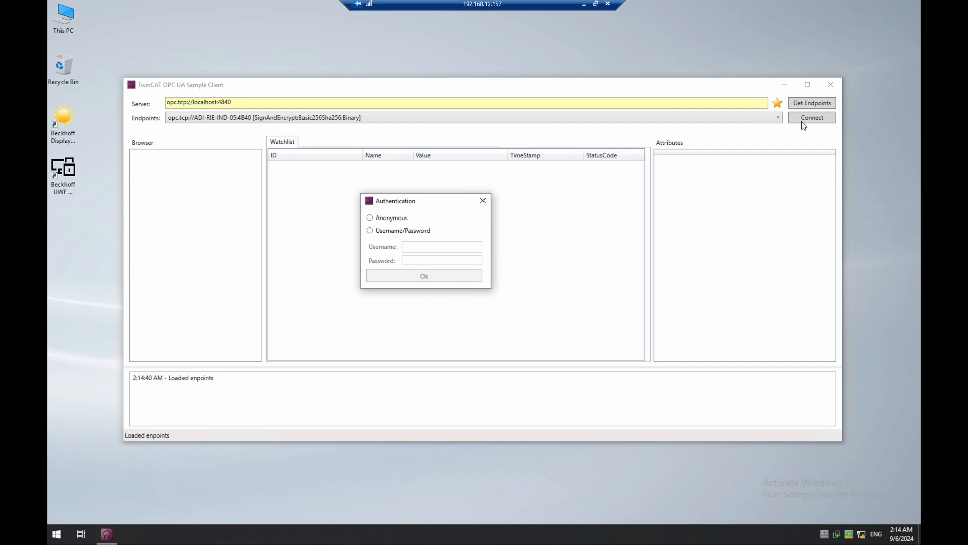
pyautogui.click(411, 232)
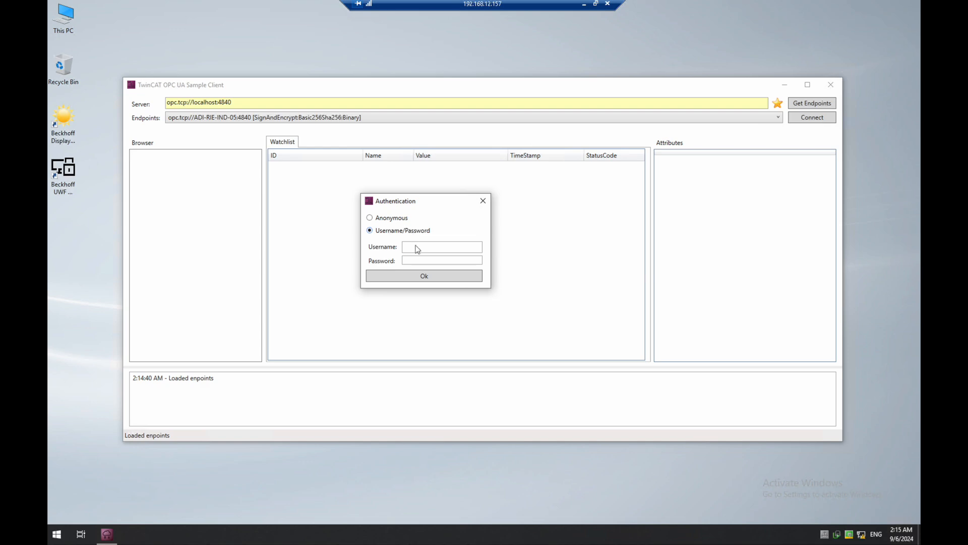
pyautogui.click(416, 246)
pyautogui.write('admin')
pyautogui.press('Tab')
pyautogui.write('12345678')
# Confirm the login, maximize the client, and expand Objects > PLC > MAIN in the browser tree
pyautogui.click(419, 278)
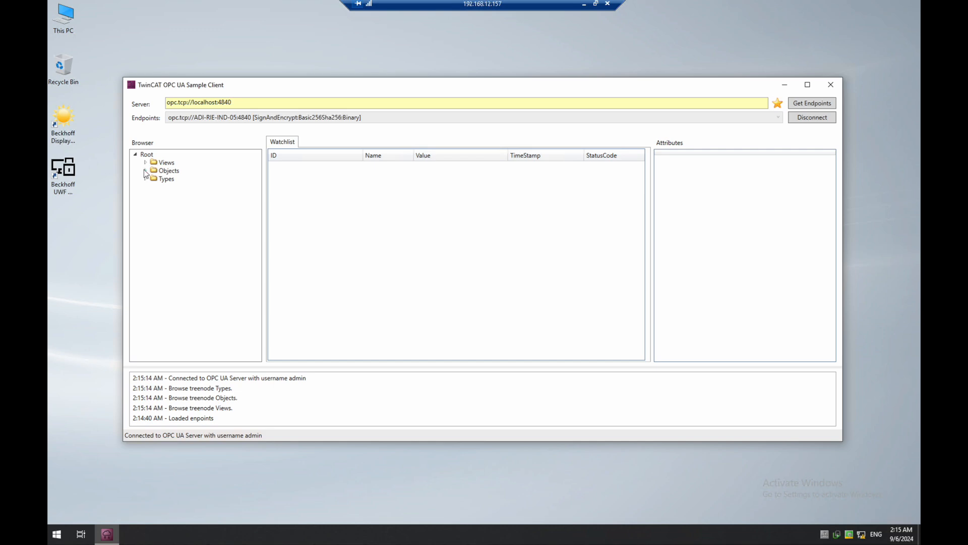
pyautogui.click(808, 84)
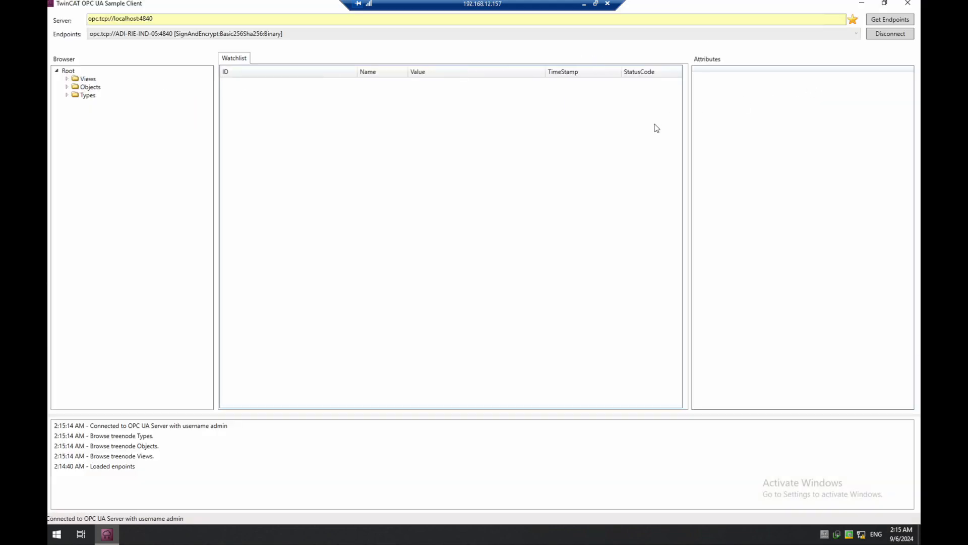
pyautogui.click(67, 87)
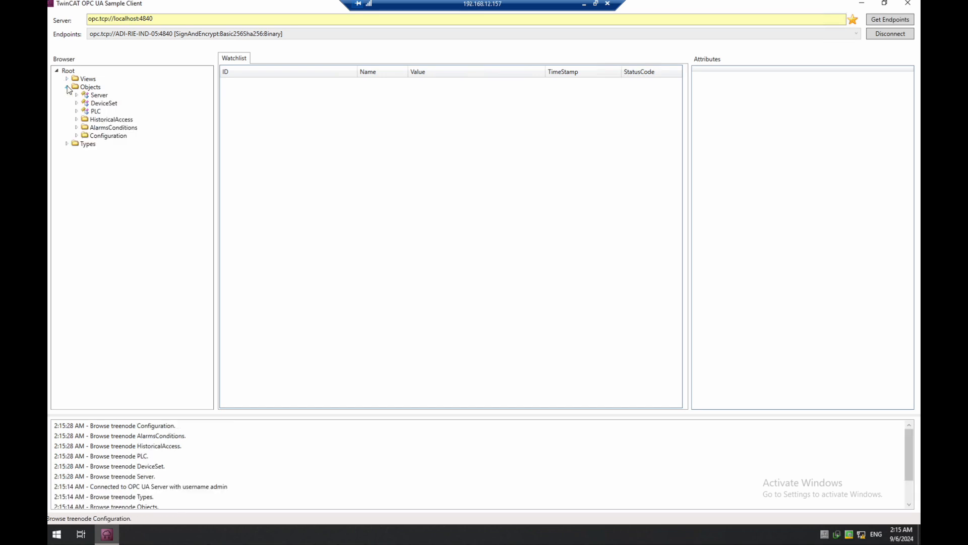
pyautogui.click(77, 112)
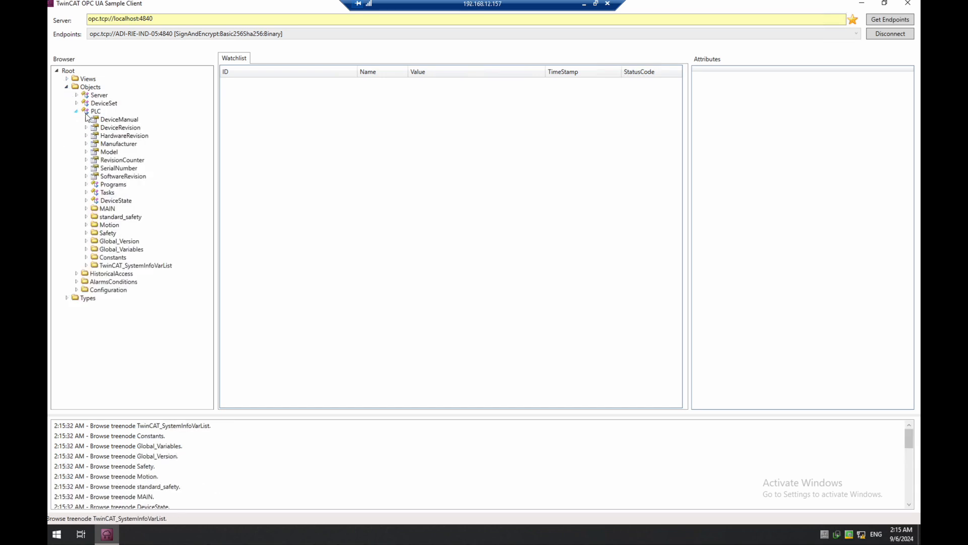
pyautogui.click(86, 208)
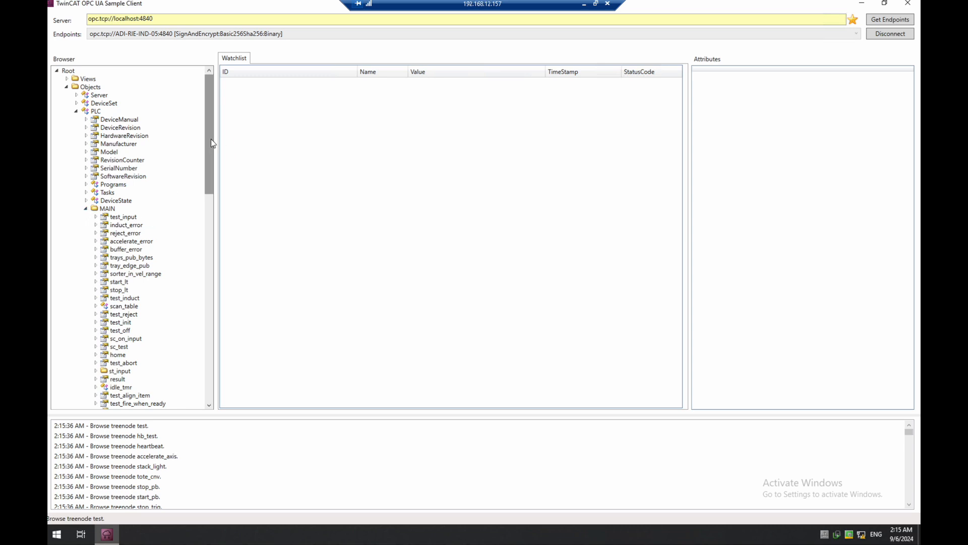
# Inspect the home variable's attributes, then collapse and re-expand MAIN to list its variables
pyautogui.moveTo(210, 141); pyautogui.dragTo(200, 194)
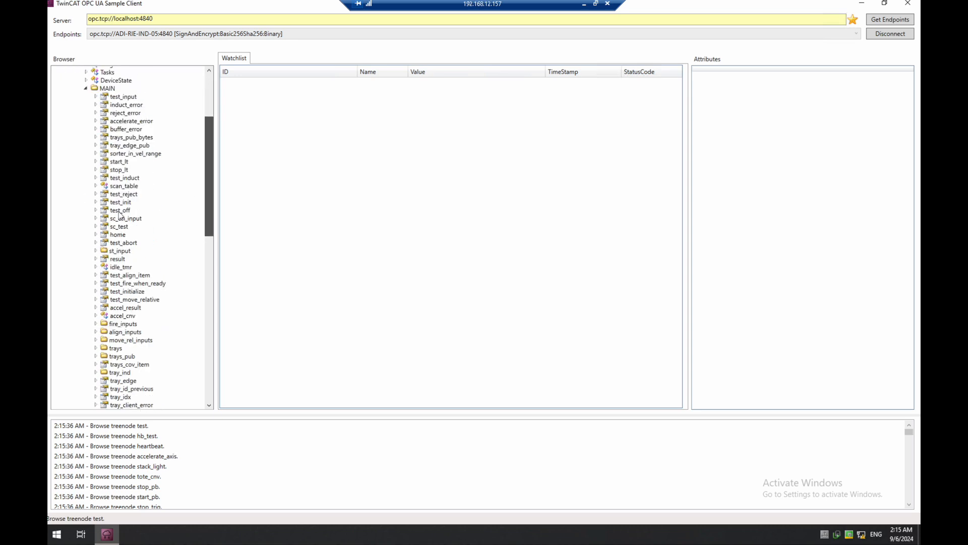
pyautogui.click(118, 205)
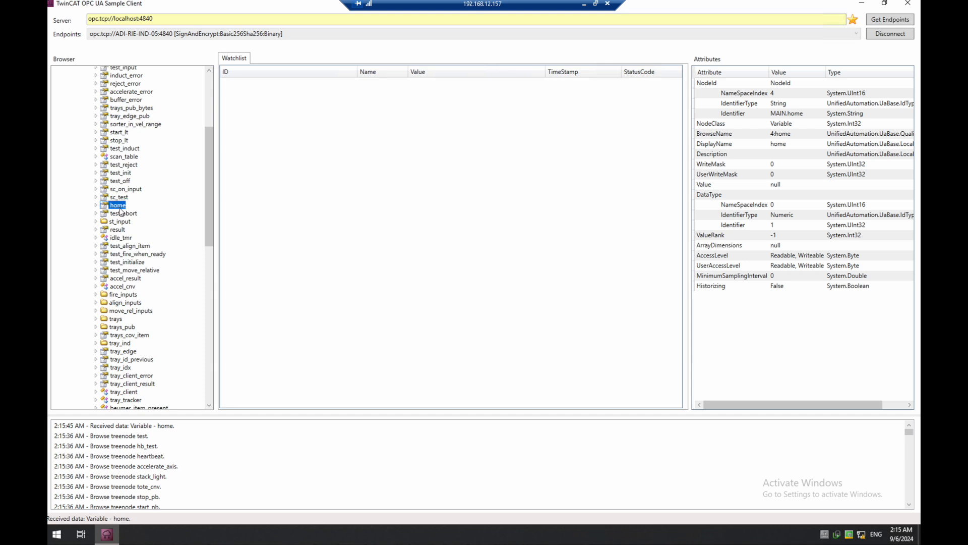
pyautogui.moveTo(207, 191); pyautogui.dragTo(210, 122)
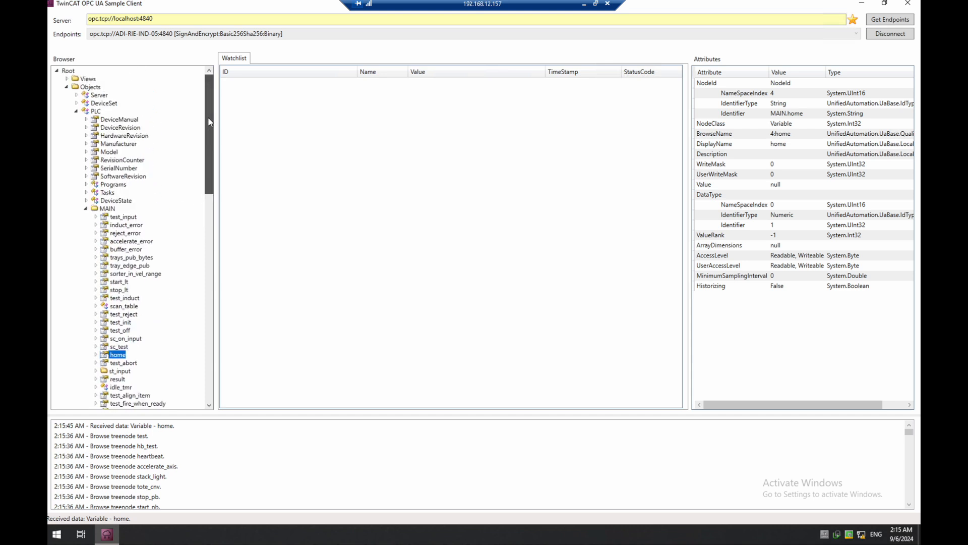
pyautogui.click(85, 209)
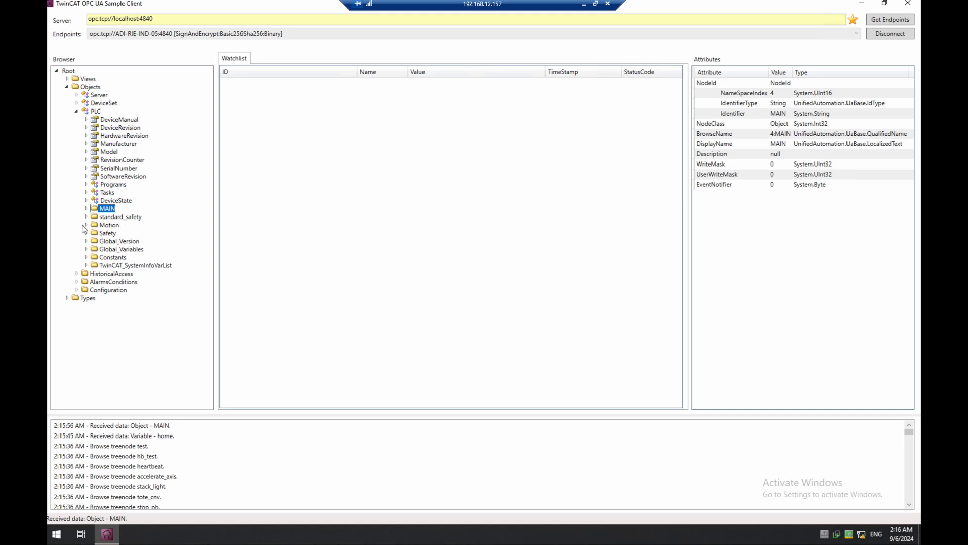
pyautogui.click(86, 208)
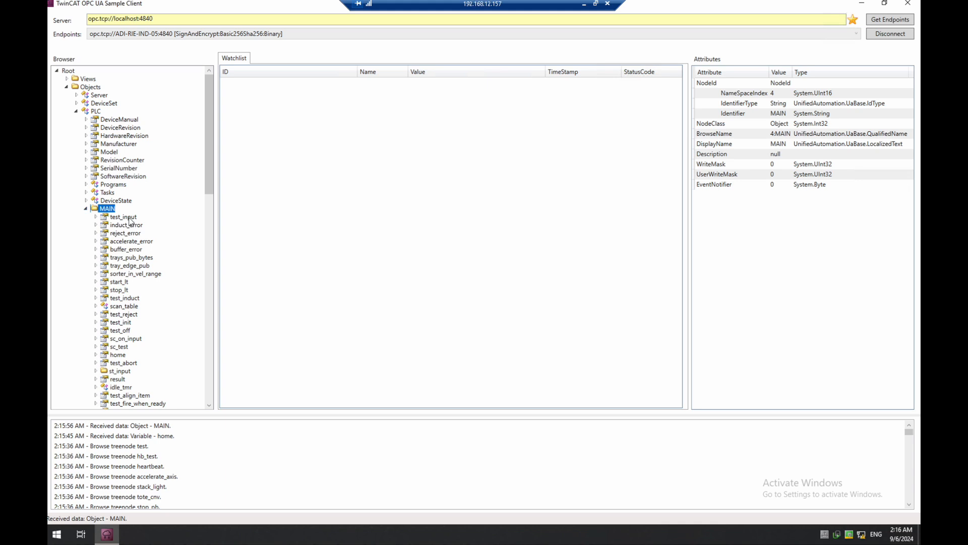
# Add test_input and reject_error to the watchlist, then collapse MAIN and close the client
pyautogui.moveTo(127, 217); pyautogui.dragTo(284, 260)
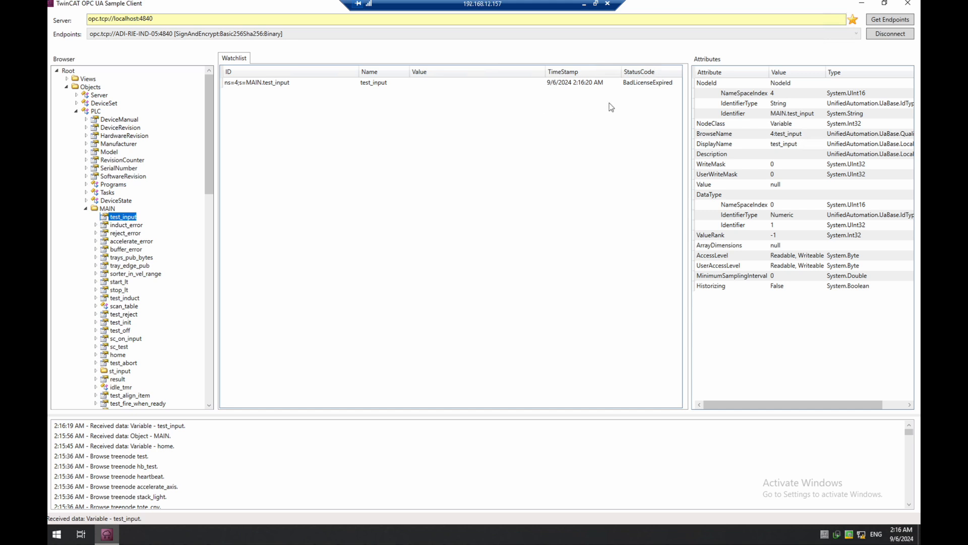
pyautogui.click(661, 89)
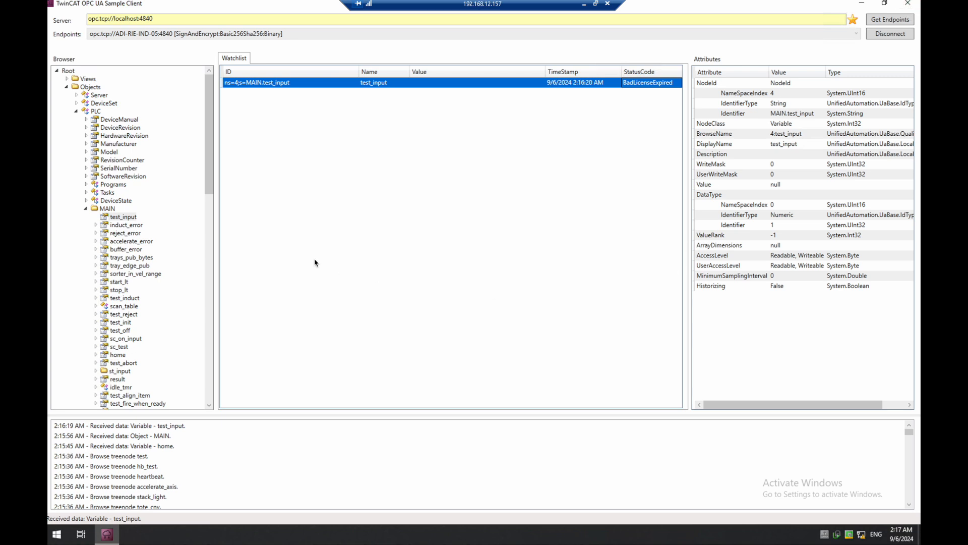
pyautogui.doubleClick(127, 233)
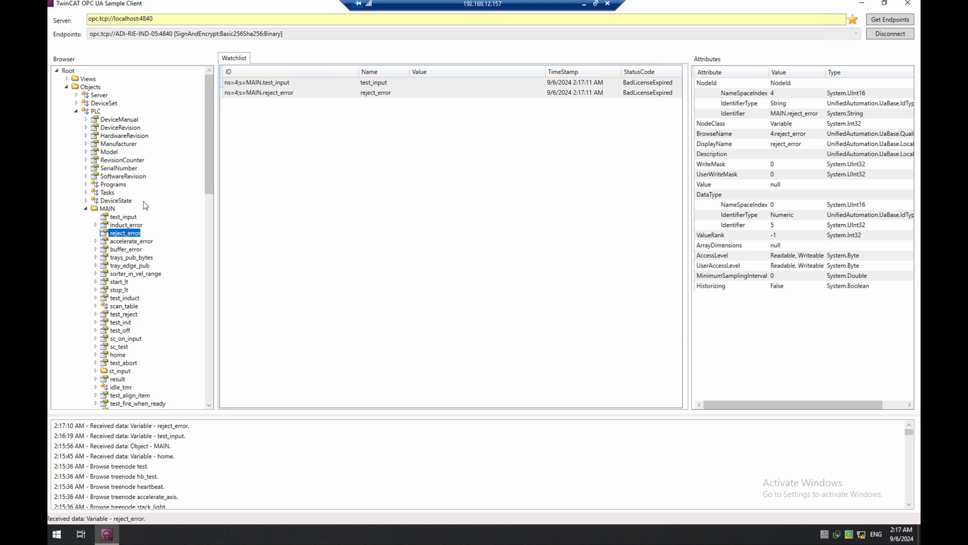
pyautogui.click(288, 96)
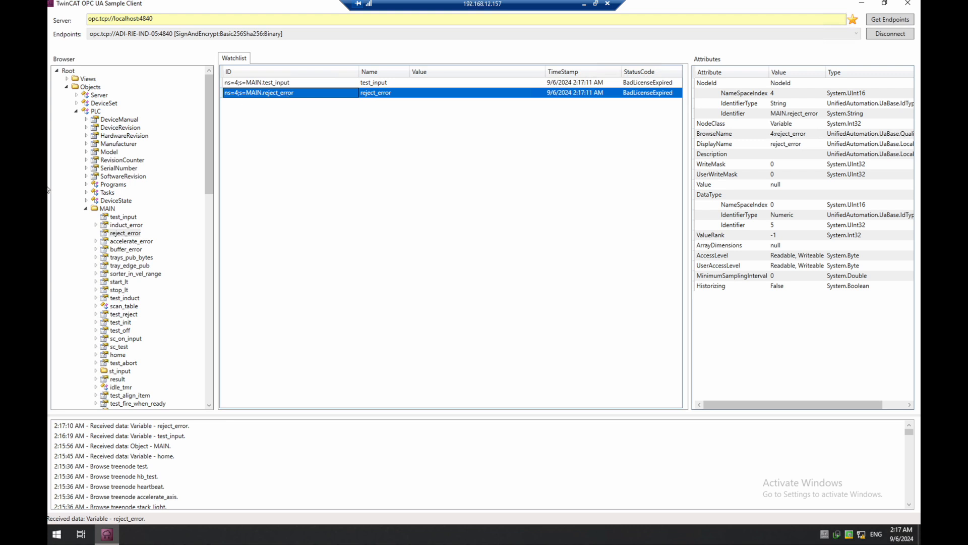
pyautogui.click(85, 208)
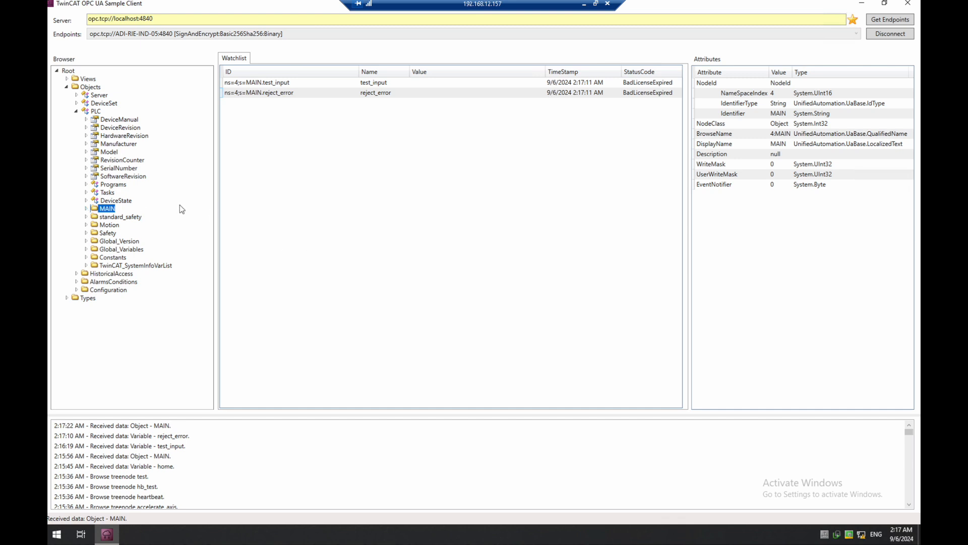
pyautogui.click(908, 5)
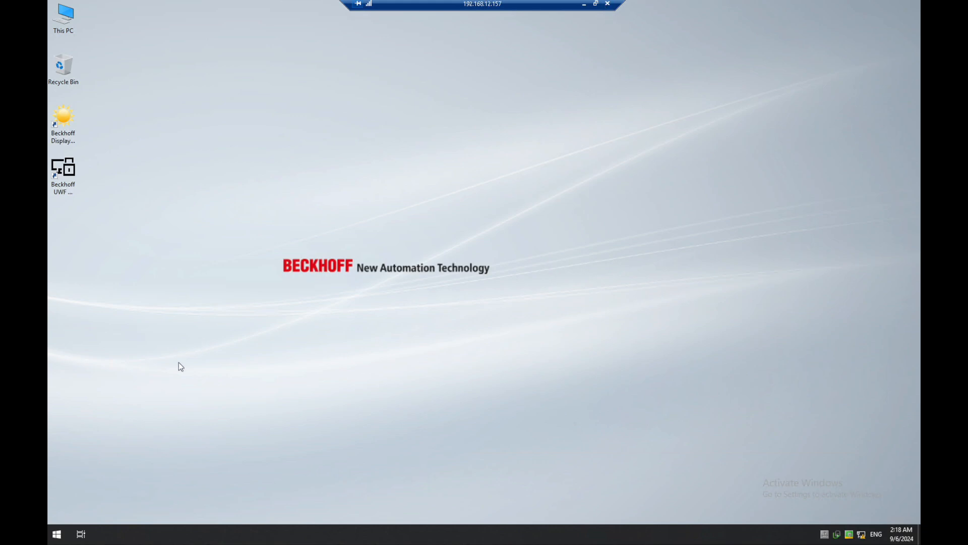
# Disconnect the remote desktop session through the Start menu's power options
pyautogui.click(60, 530)
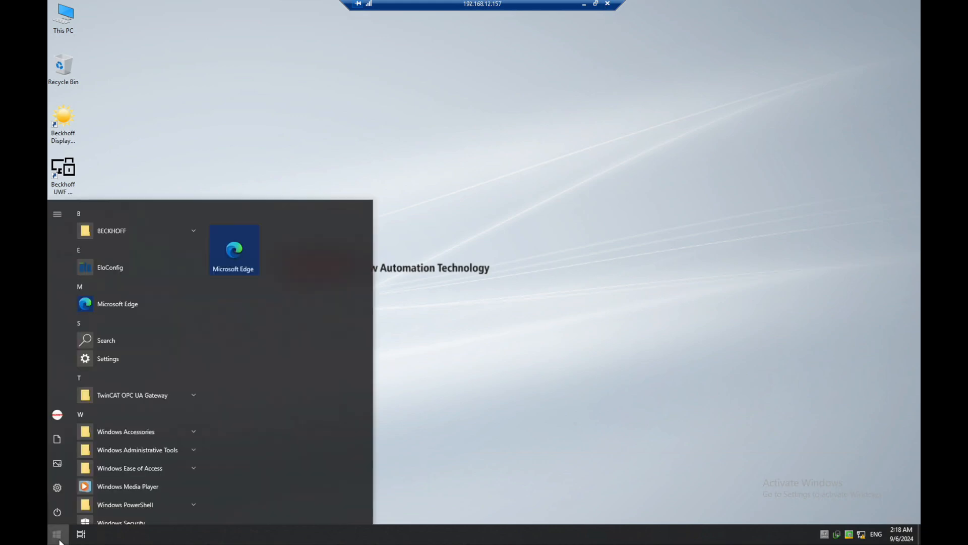
pyautogui.click(61, 515)
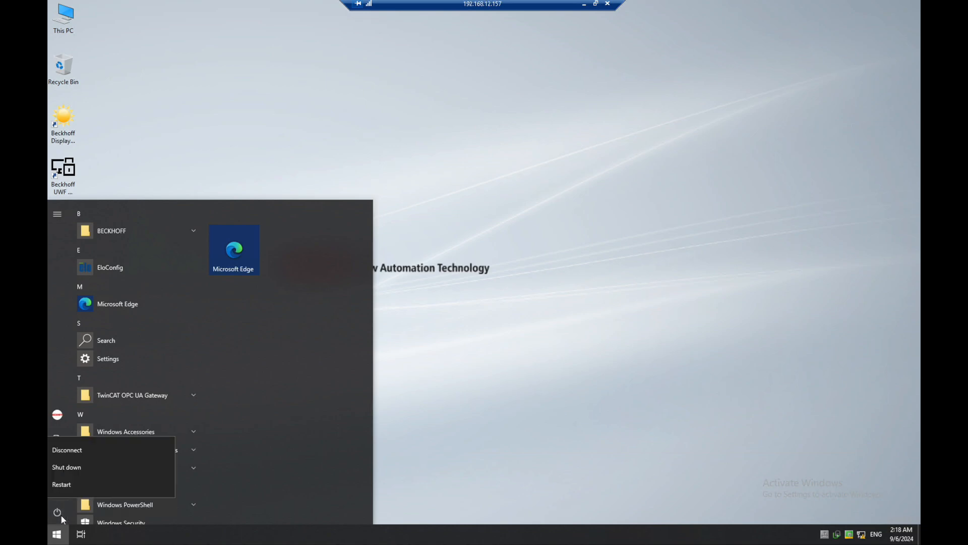
pyautogui.click(106, 453)
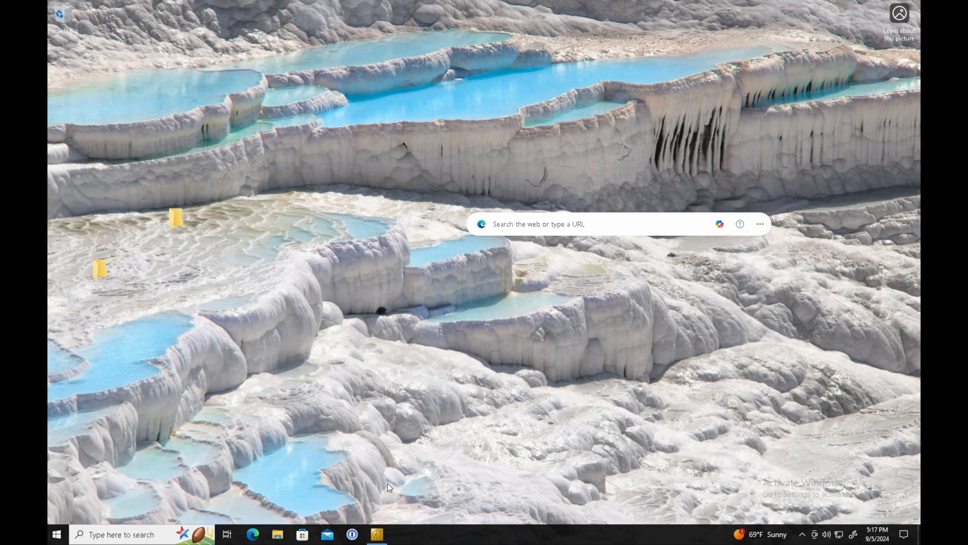
# On the SYSTEM > License page, select TF6100 OPC-UA and restart TwinCAT in Config Mode, loading I/O devices
pyautogui.click(377, 534)
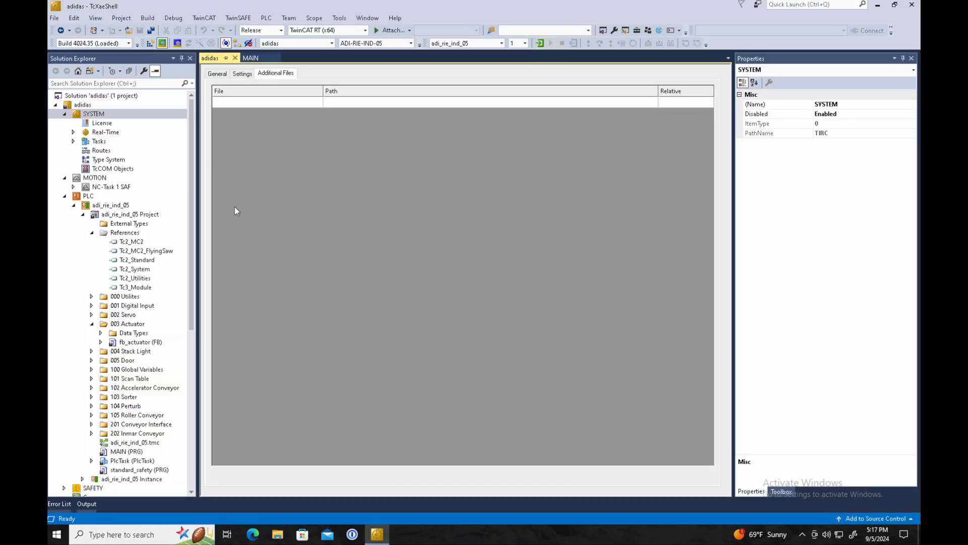
pyautogui.click(96, 123)
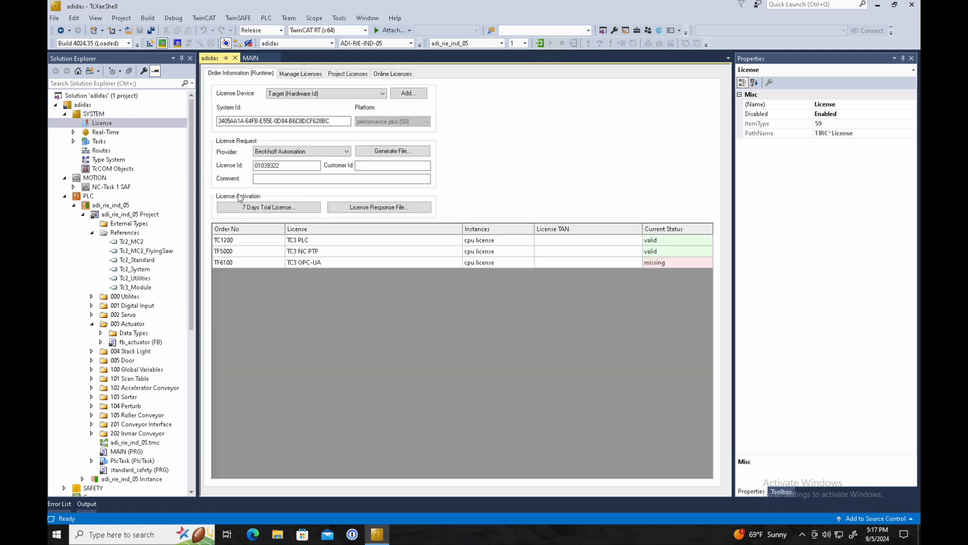
pyautogui.click(232, 262)
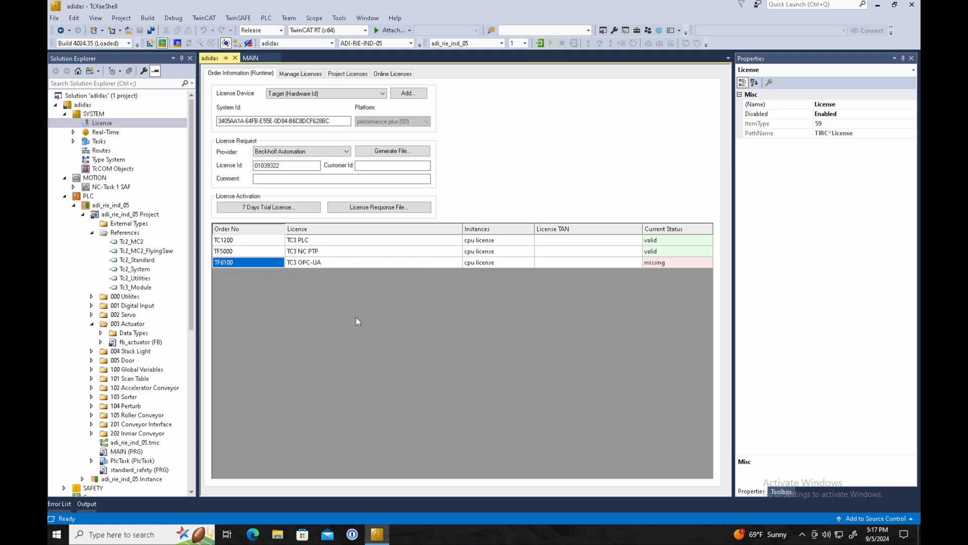
pyautogui.click(177, 44)
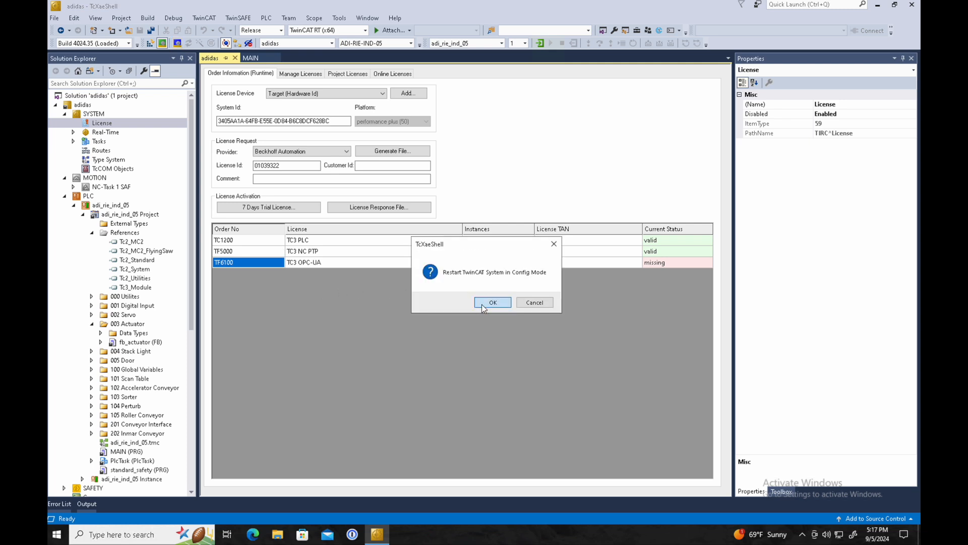
pyautogui.click(476, 303)
pyautogui.click(469, 304)
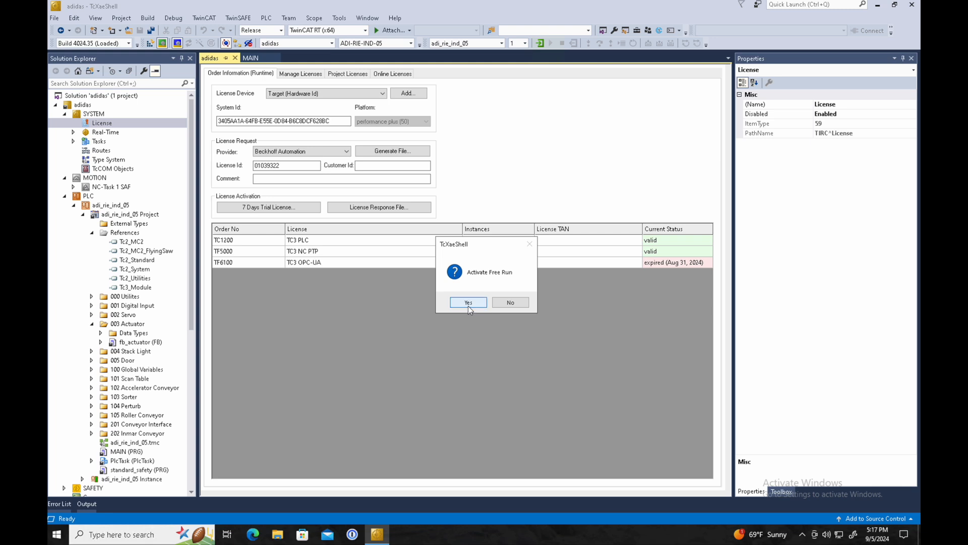
# Accept Free Run and review the TF6100 OPC-UA license details
pyautogui.click(469, 304)
pyautogui.doubleClick(664, 264)
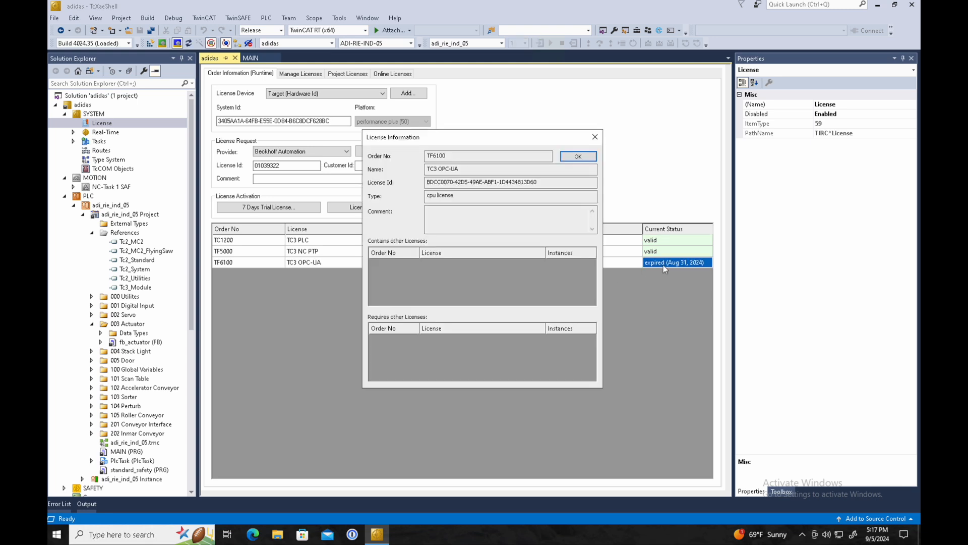
pyautogui.click(578, 157)
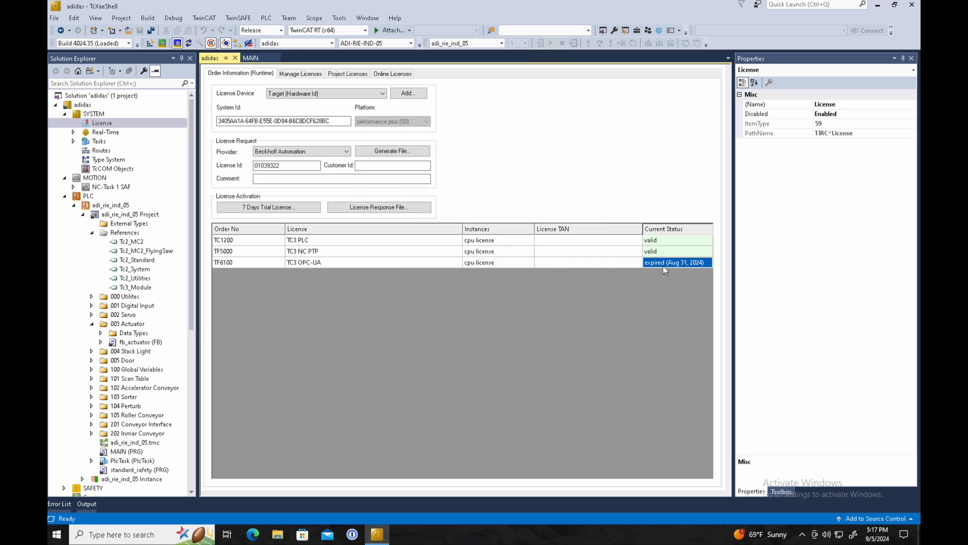
# Generate a 7-day trial license by entering the shown security code, then activate the configuration
pyautogui.click(284, 209)
pyautogui.write('Qhw7')
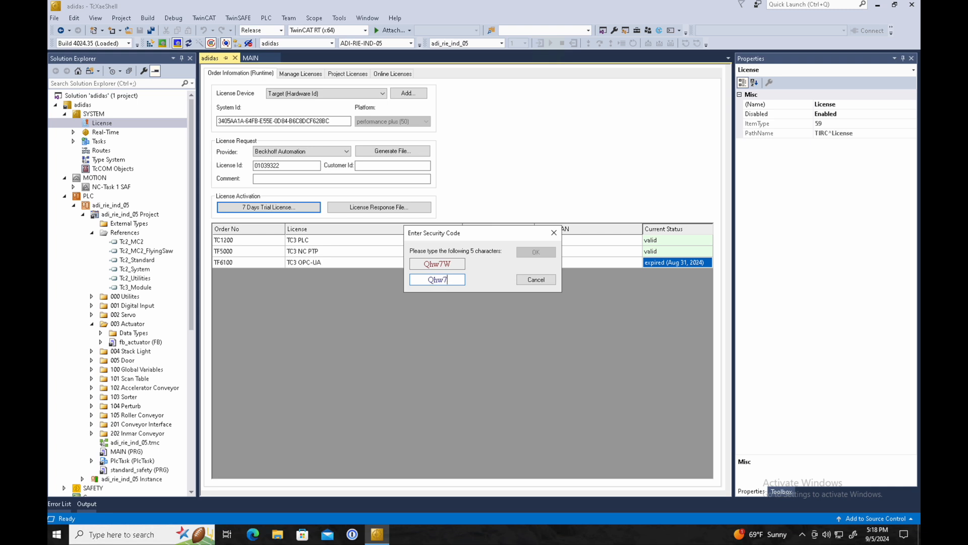
pyautogui.write('W')
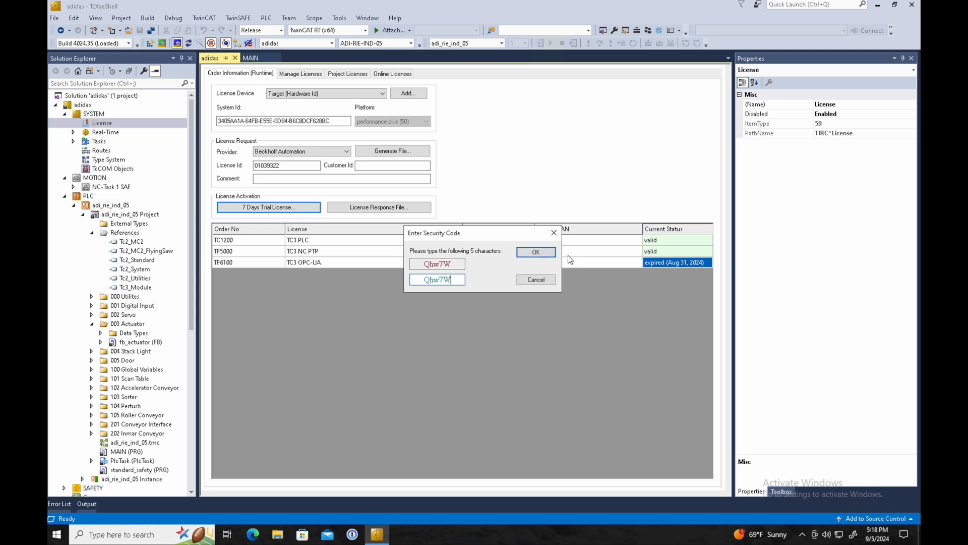
pyautogui.click(530, 254)
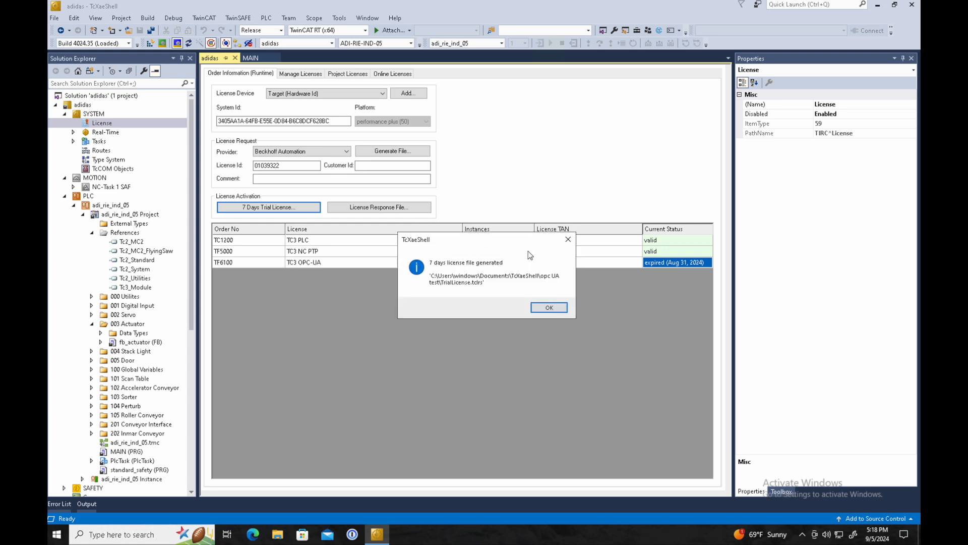
pyautogui.press('Return')
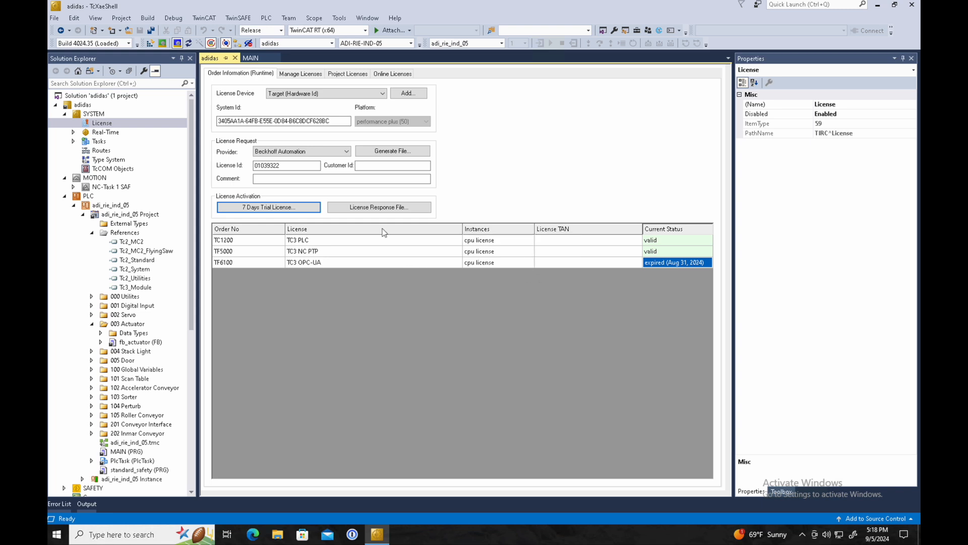
pyautogui.click(153, 44)
pyautogui.press('Return')
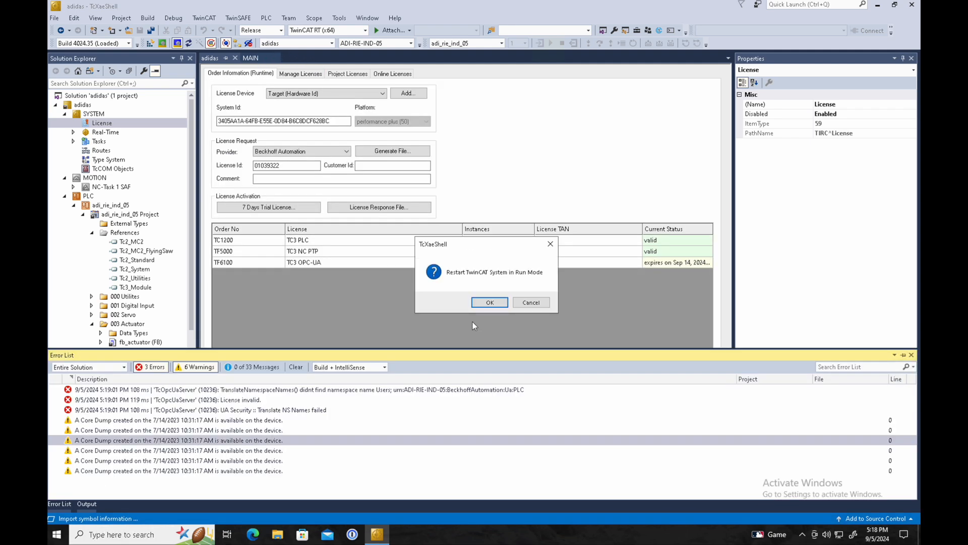
# Restart TwinCAT in Run Mode, then restart the TwinCAT system from the toolbar
pyautogui.click(488, 301)
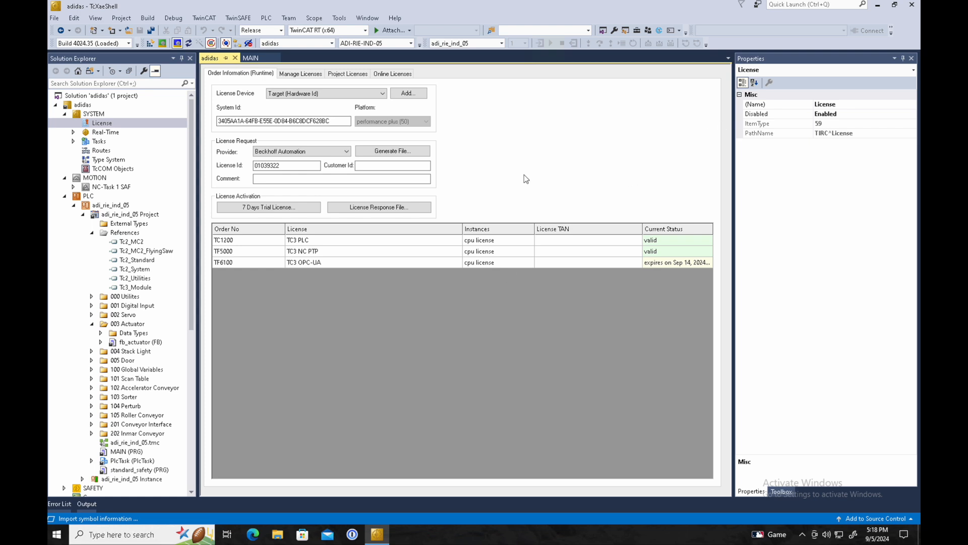
pyautogui.click(161, 43)
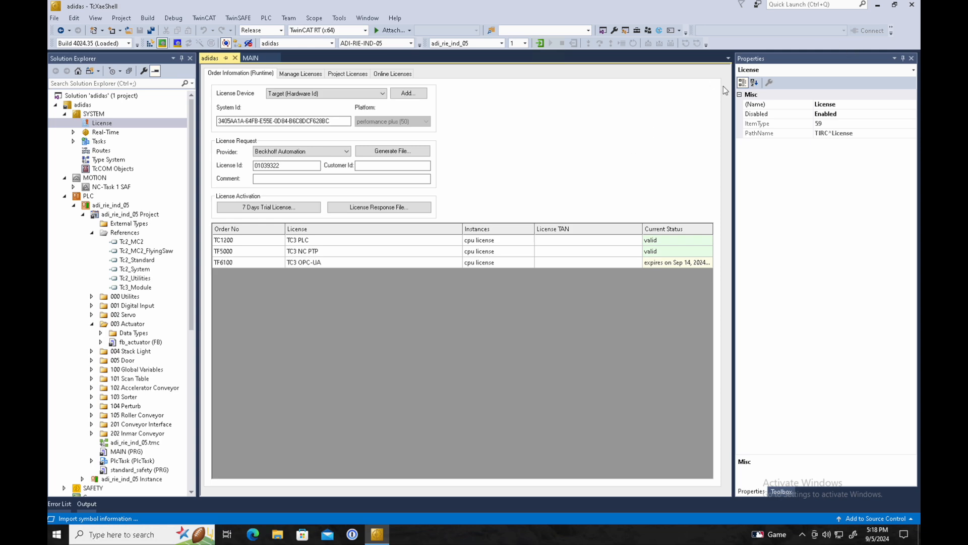
# Minimize the XAE Shell and launch the OPC UA Sample Client from the Start menu's Beckhoff group
pyautogui.click(879, 6)
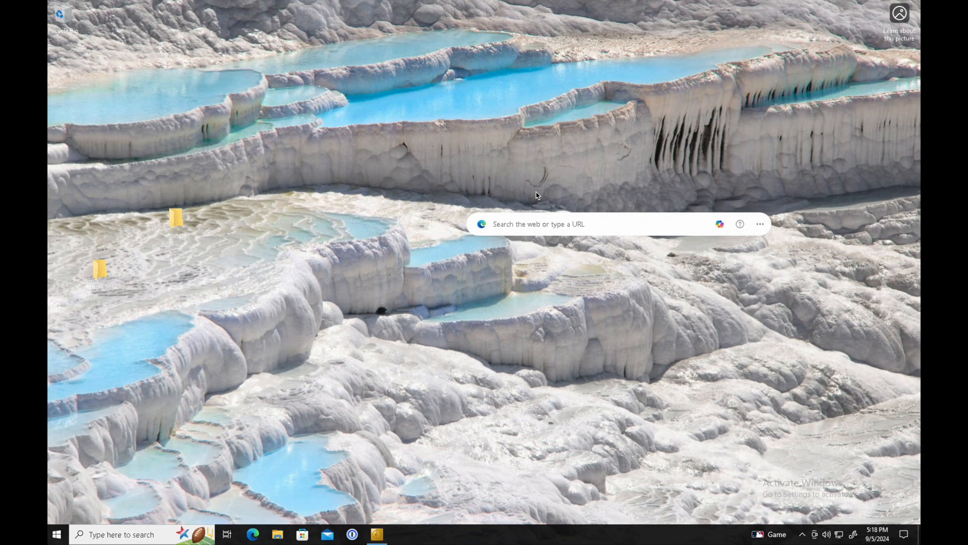
pyautogui.click(55, 536)
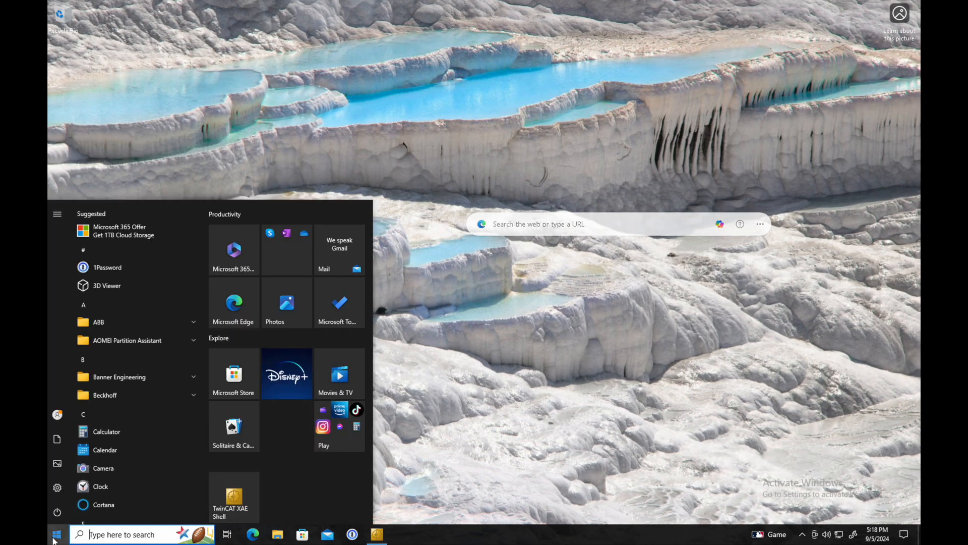
pyautogui.click(174, 395)
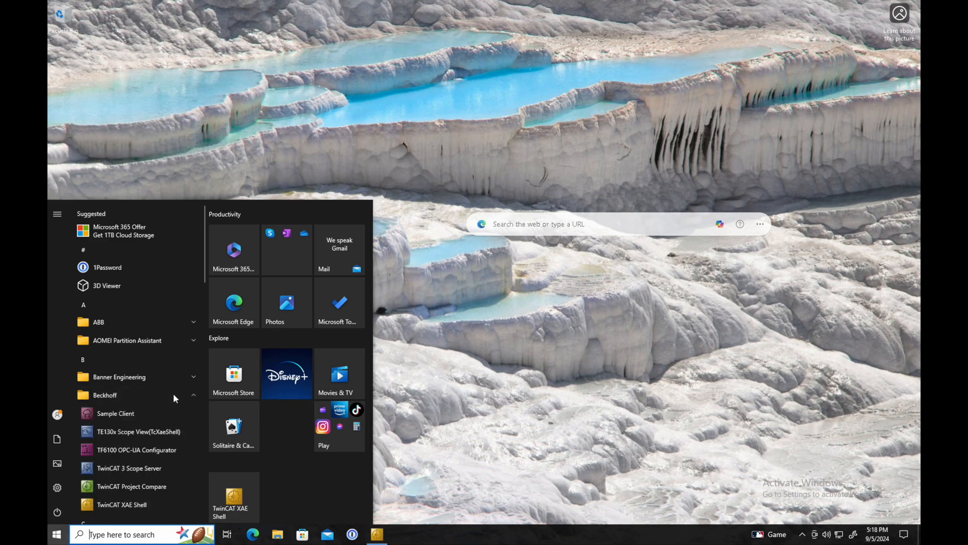
pyautogui.click(140, 414)
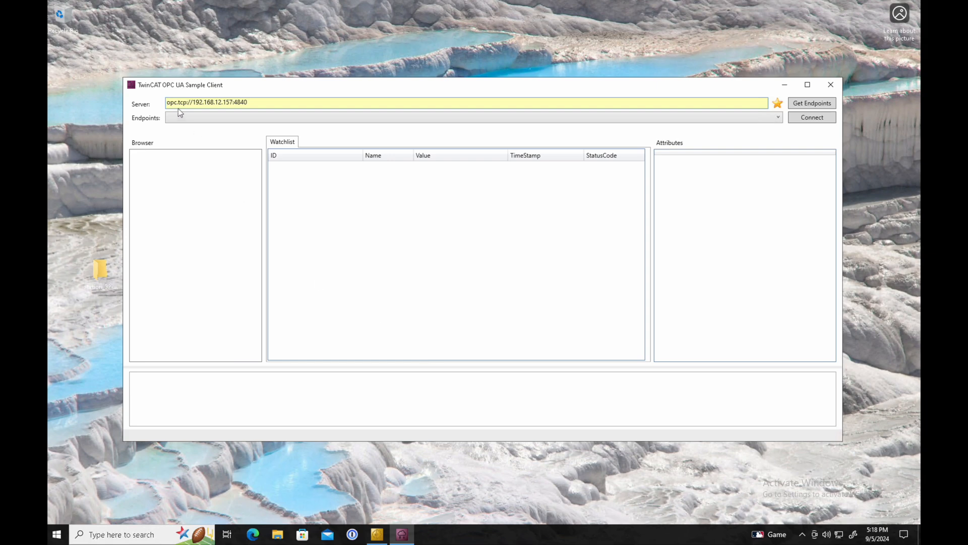
# Fetch the endpoints for server opc.tcp://192.168.12.157:4840
pyautogui.click(165, 102)
pyautogui.click(810, 104)
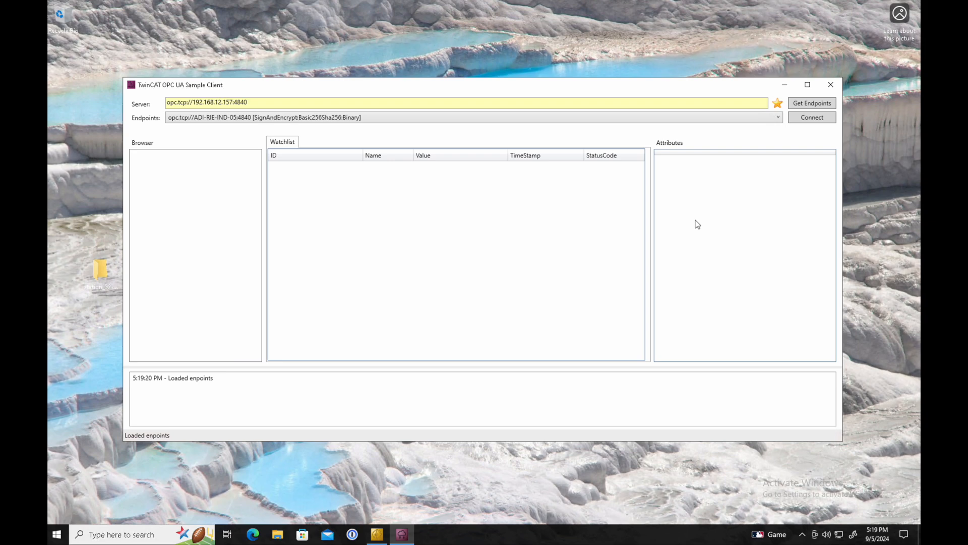
# Connect to the OPC UA server using username and password authentication
pyautogui.click(805, 123)
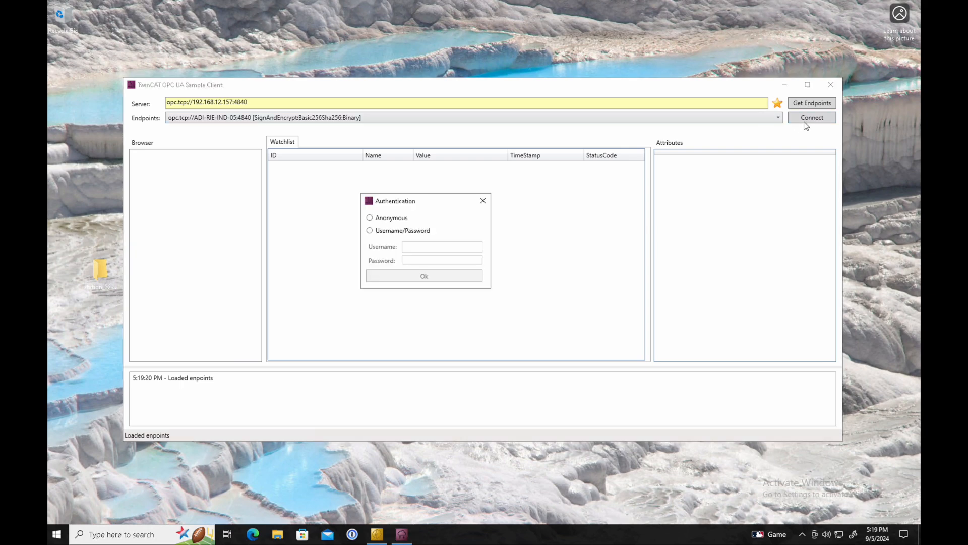
pyautogui.click(394, 230)
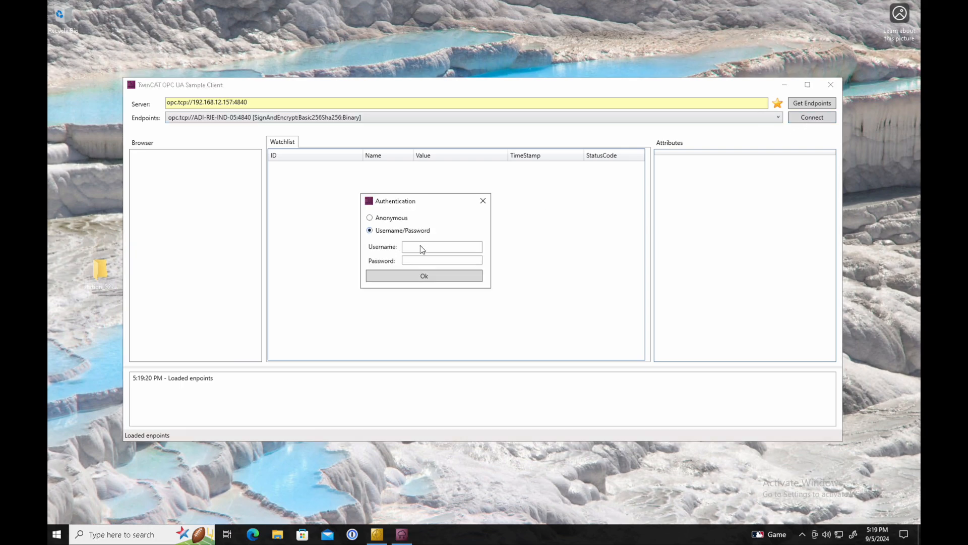
pyautogui.click(421, 245)
pyautogui.write('admin')
pyautogui.press('Tab')
pyautogui.write('password')
pyautogui.click(419, 279)
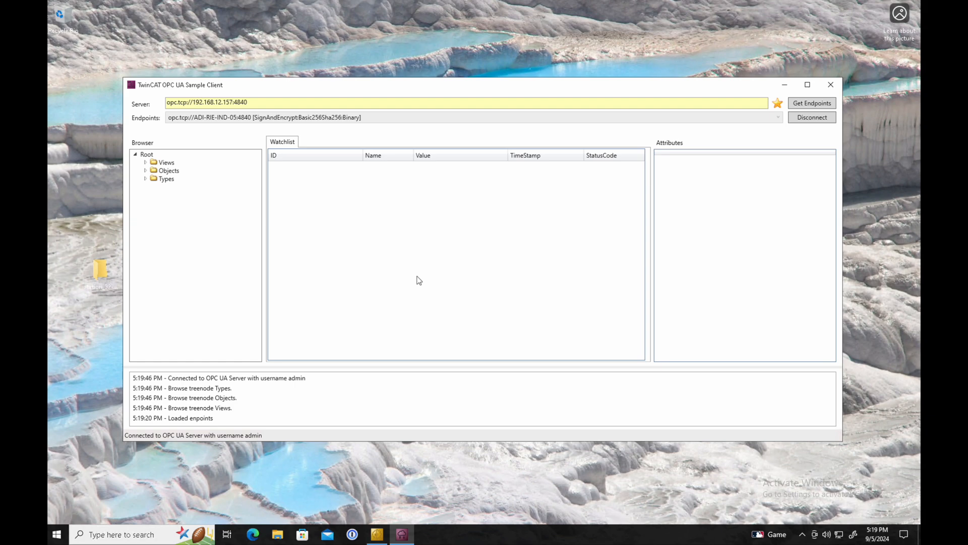
# Expand Objects > PLC > MAIN, inspect test_input, and add it to the watchlist
pyautogui.click(146, 172)
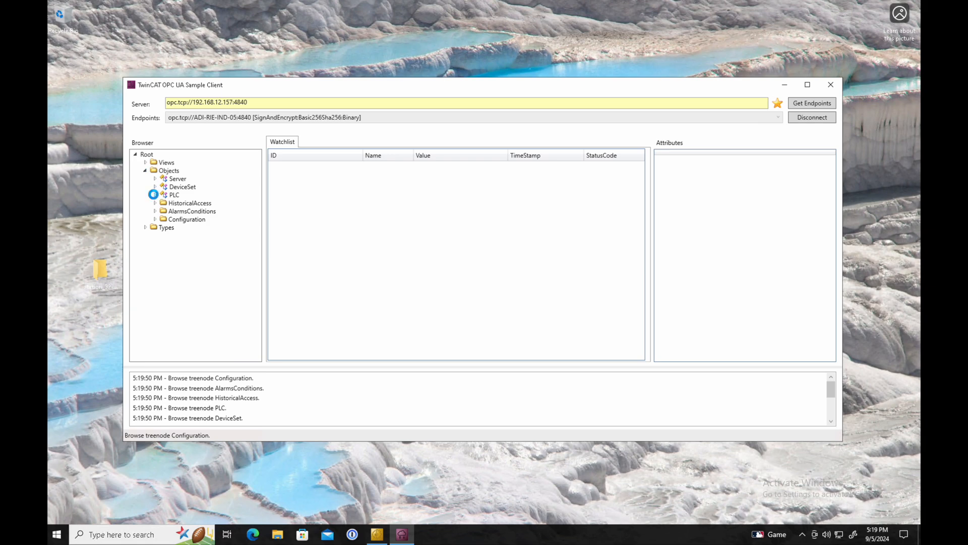
pyautogui.click(155, 195)
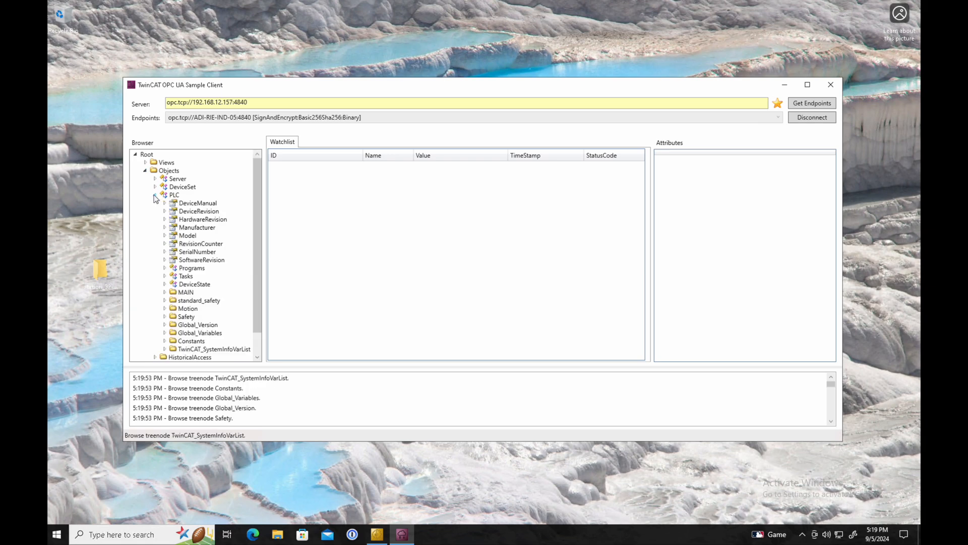
pyautogui.click(165, 292)
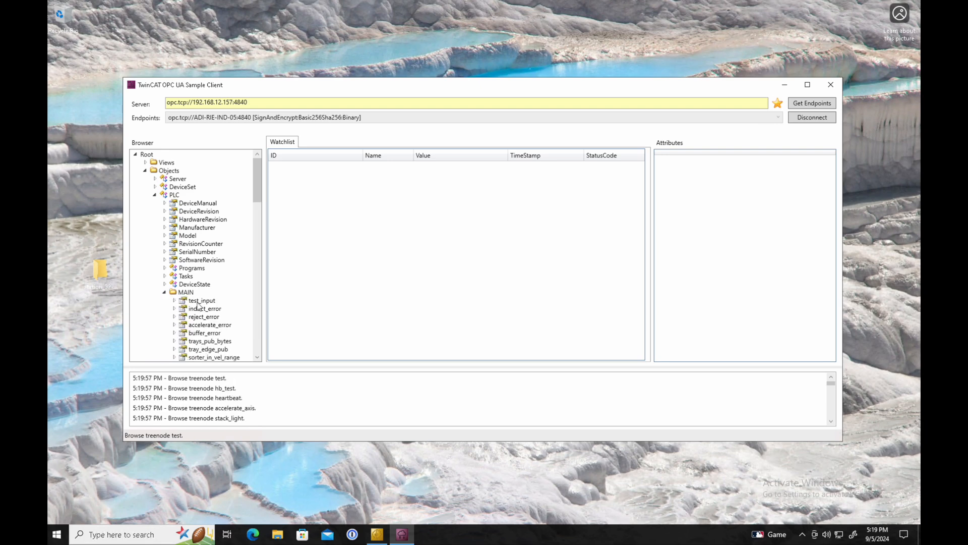
pyautogui.click(199, 301)
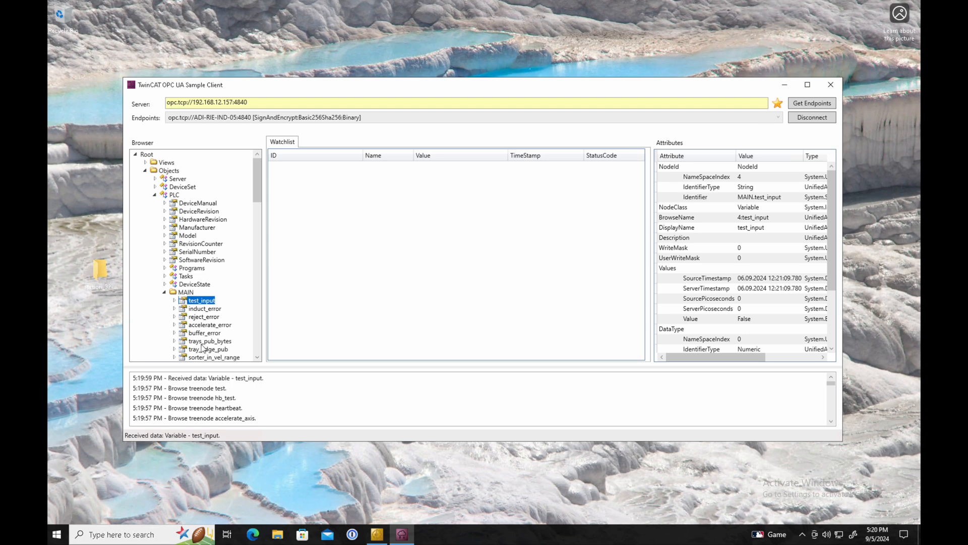
pyautogui.moveTo(294, 274); pyautogui.dragTo(340, 237)
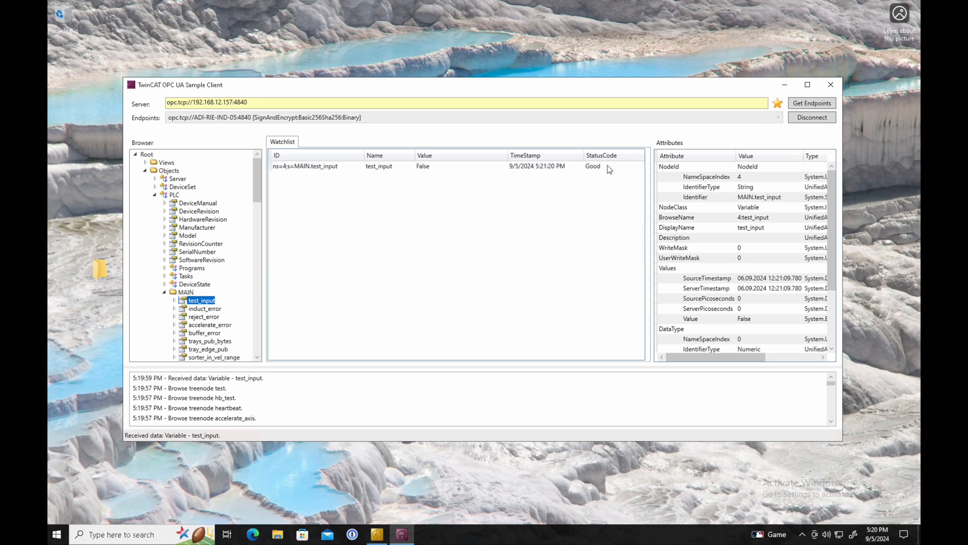
pyautogui.click(607, 166)
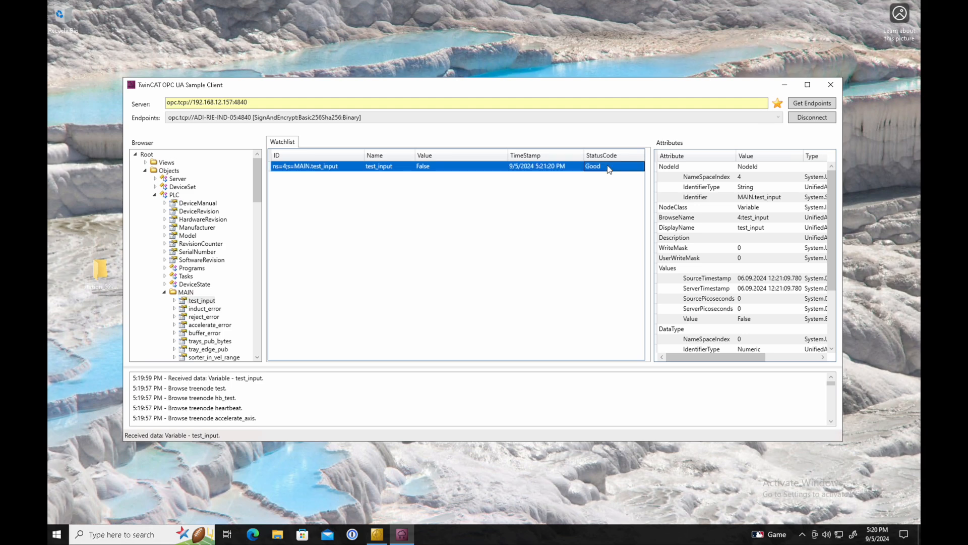
pyautogui.click(425, 170)
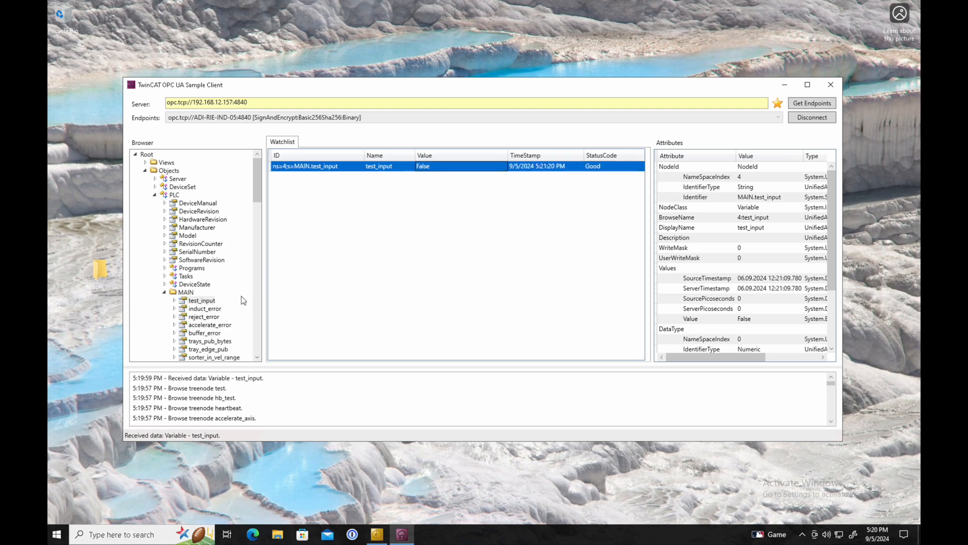
# Add induct_error to the watchlist alongside test_input
pyautogui.scroll(-9, 259, 220)
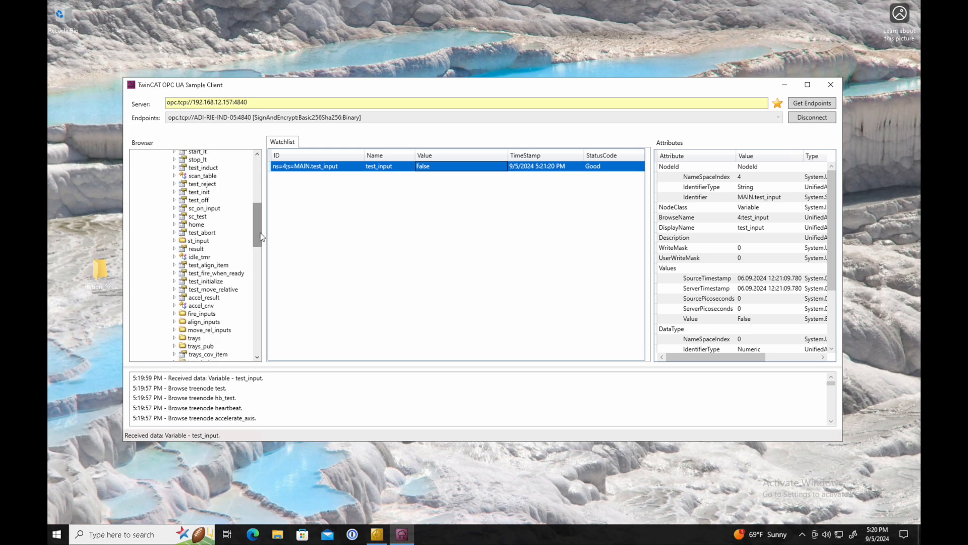
pyautogui.scroll(6, 256, 214)
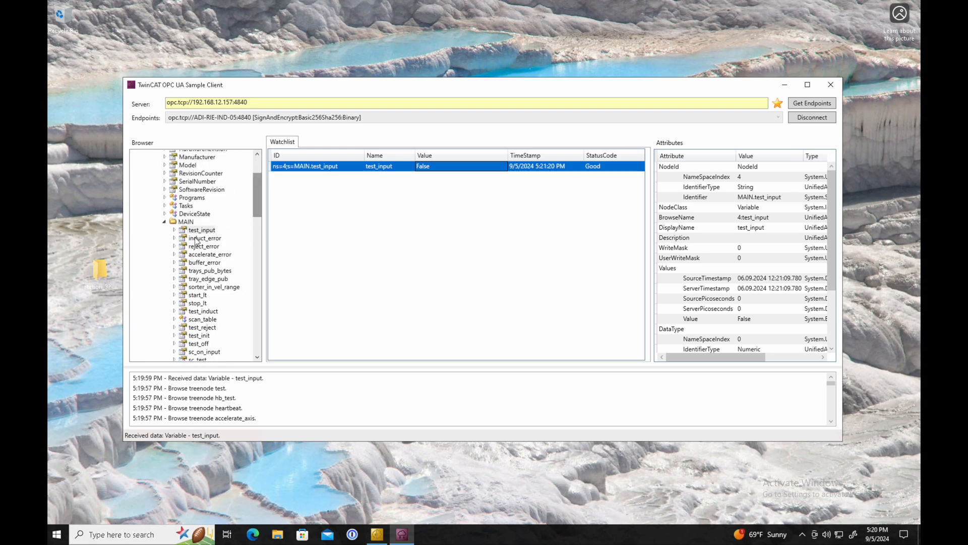
pyautogui.doubleClick(196, 238)
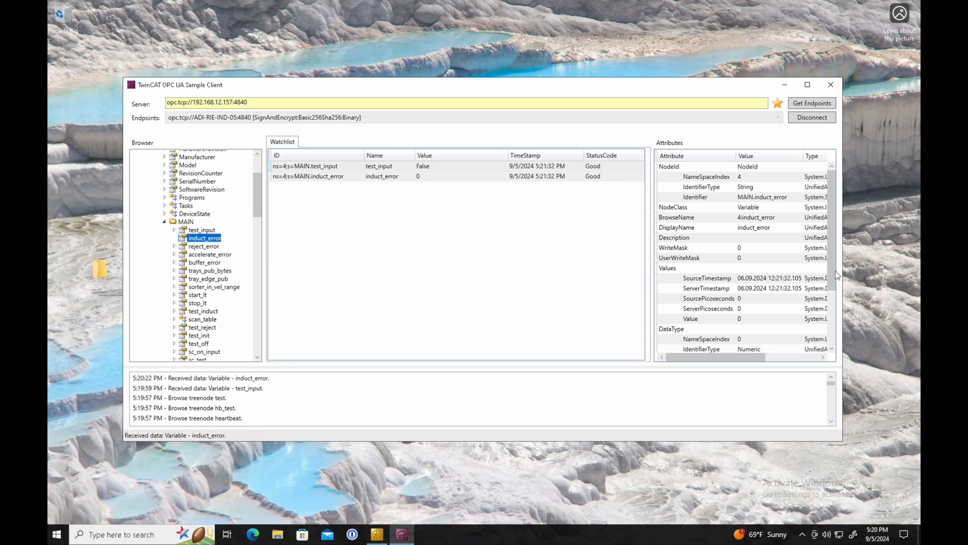
pyautogui.moveTo(834, 241); pyautogui.dragTo(673, 343)
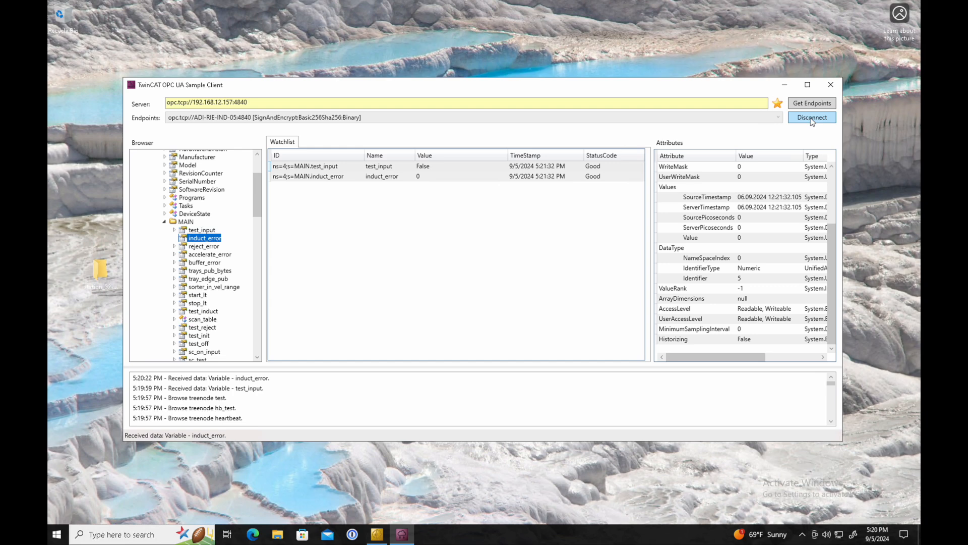
pyautogui.click(581, 35)
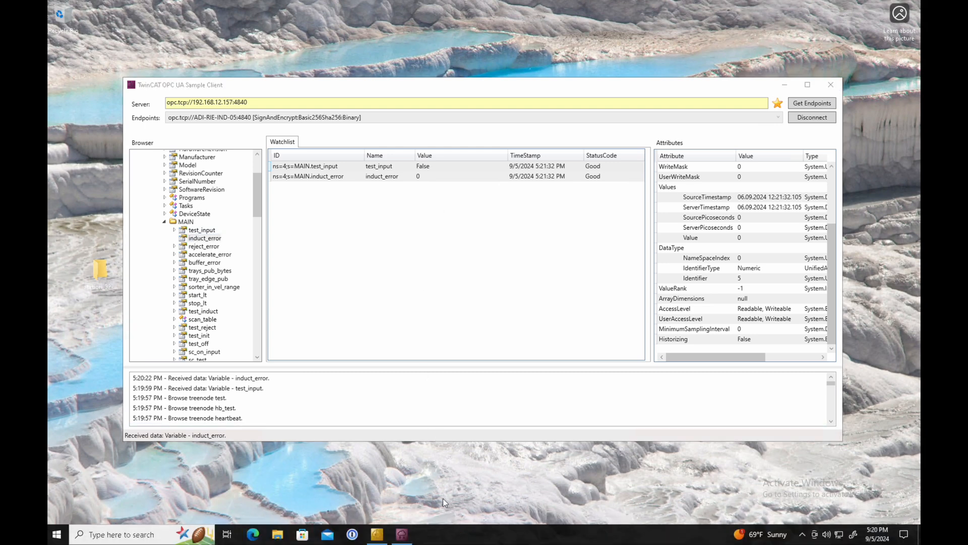
# On the local Mac, load the pasted msi-bundle-1604:8088 Ignition gateway address in a new Chrome tab
pyautogui.hotkey('ctrl', 'Left')
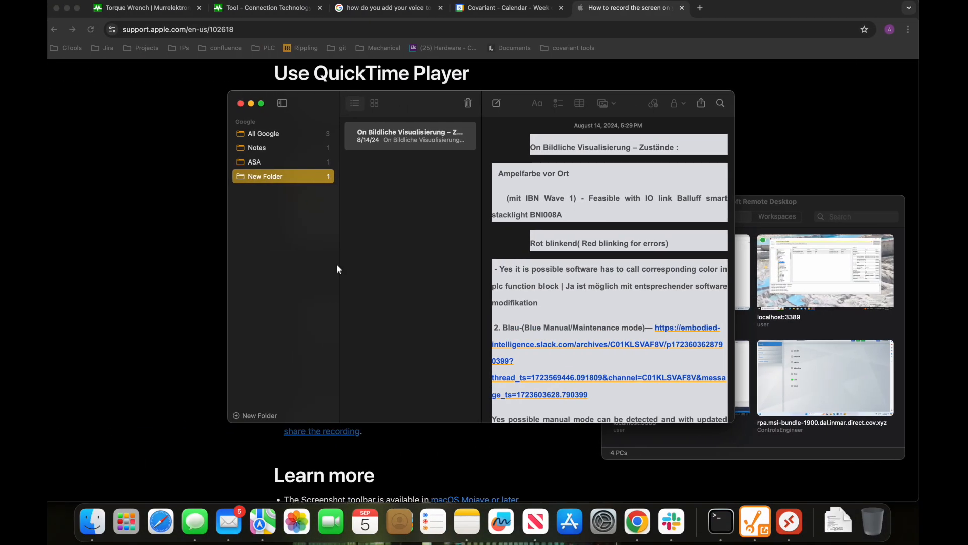
pyautogui.click(700, 8)
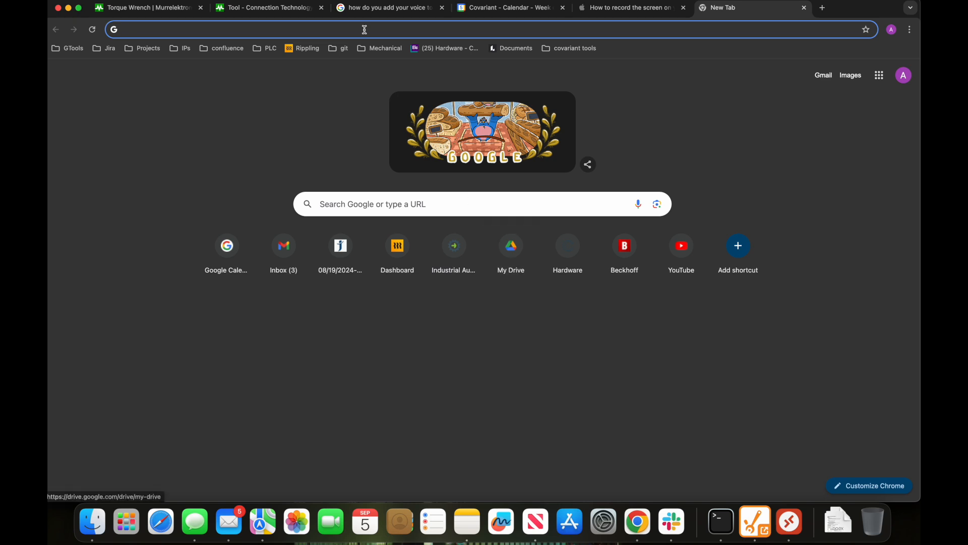
pyautogui.write('i')
pyautogui.press('Escape')
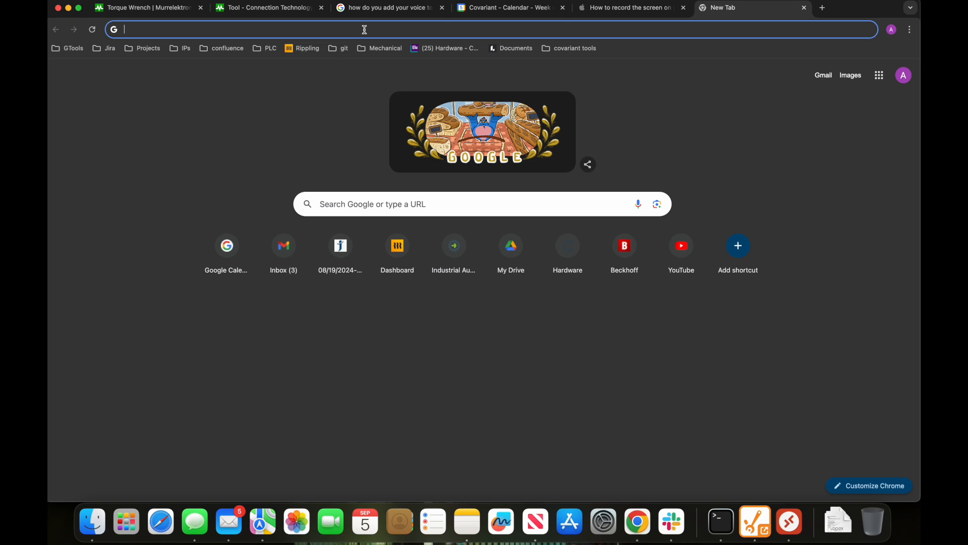
pyautogui.press('super+v')
pyautogui.press('Return')
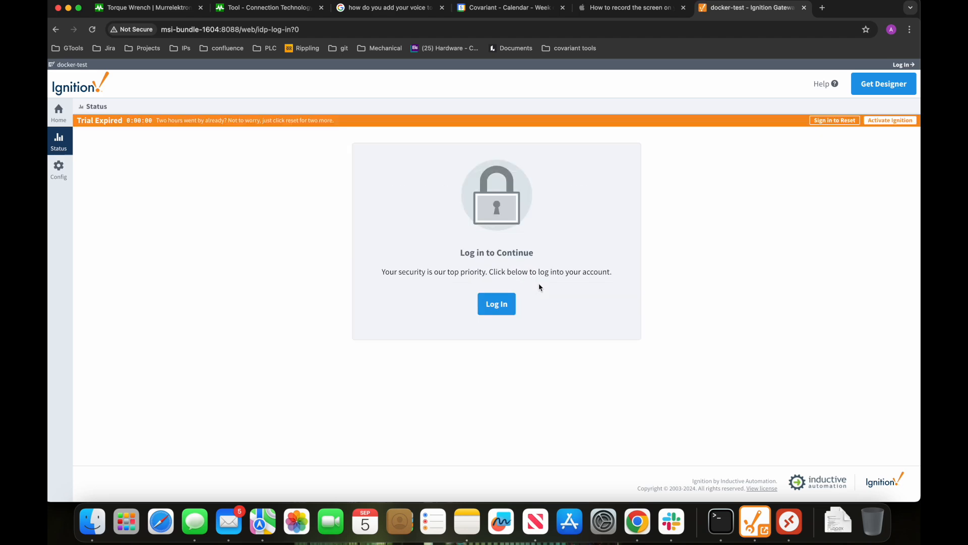
# Switch back to the remote desktop session and start a screen capture
pyautogui.hotkey('ctrl', 'Right')
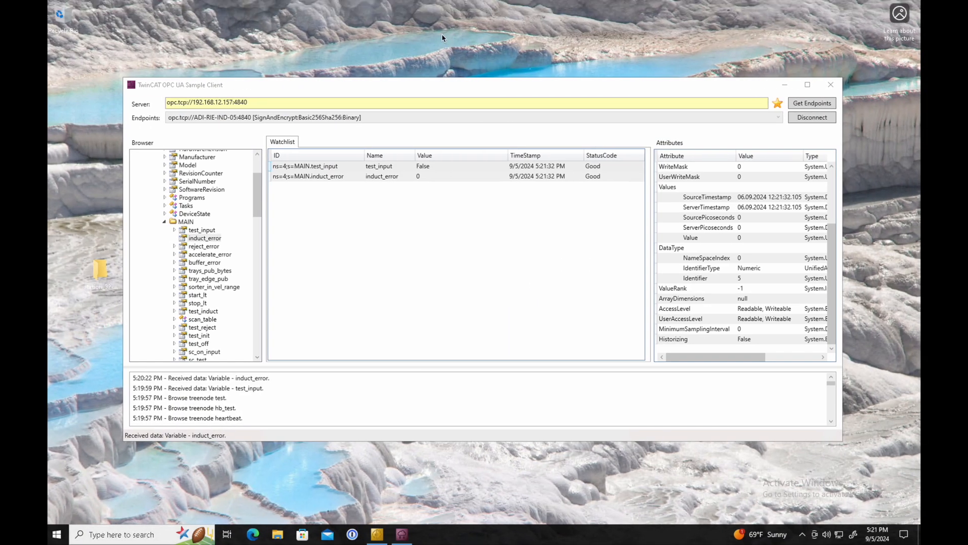
pyautogui.moveTo(463, 543)
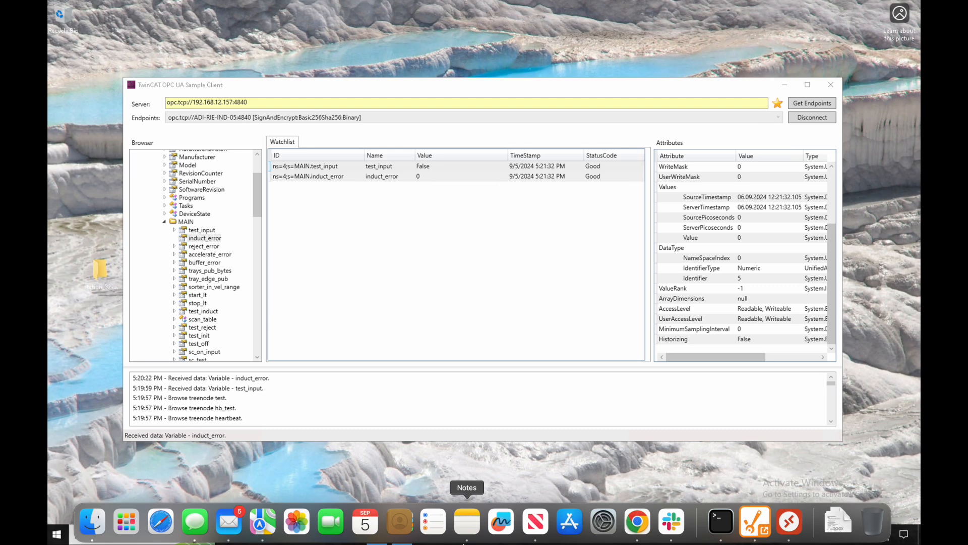
pyautogui.press('super+shift+5')
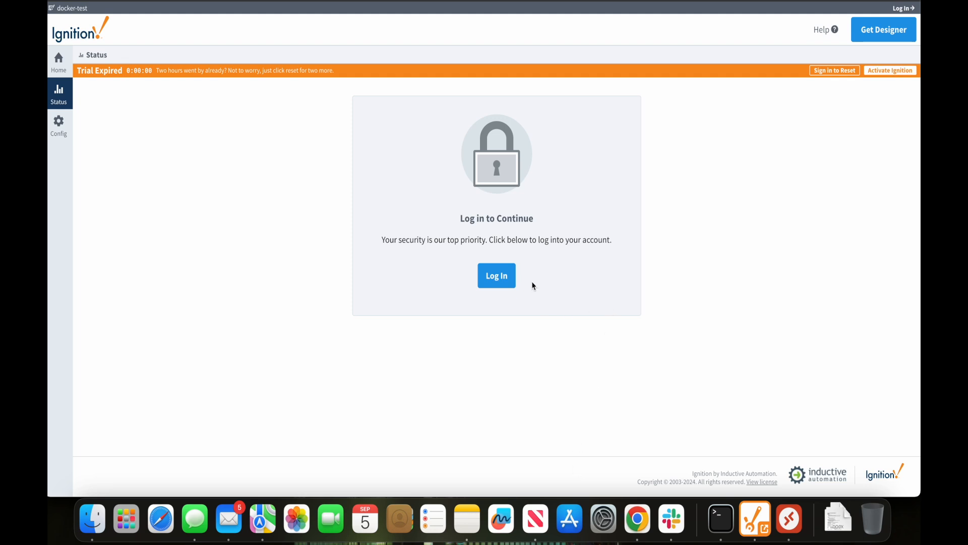
# Log in to the gateway as admin with the saved password and reset the expired trial
pyautogui.click(504, 278)
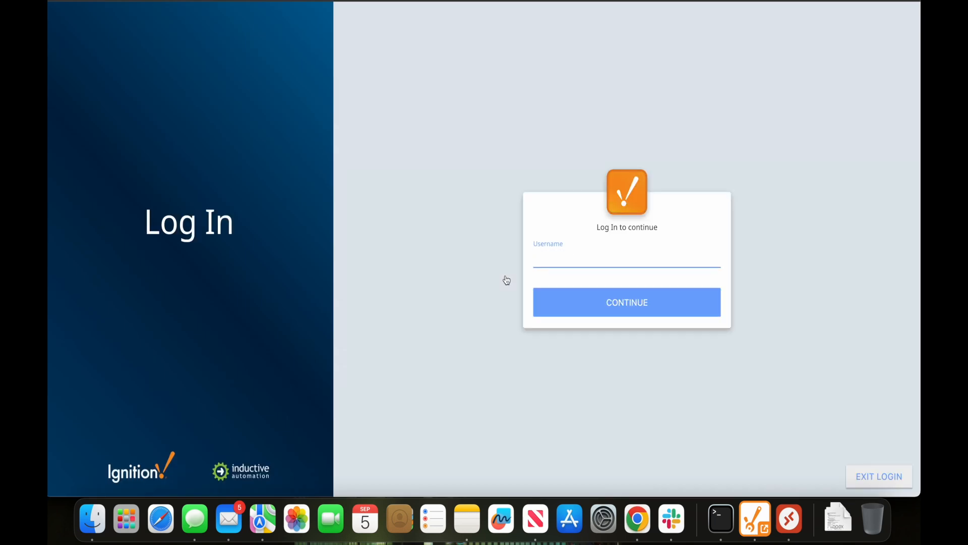
pyautogui.write('admin')
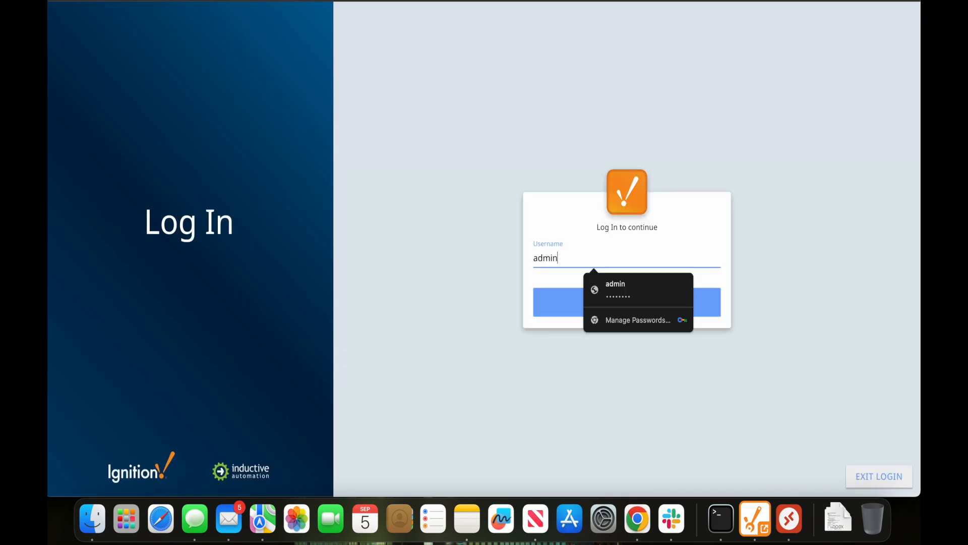
pyautogui.click(632, 299)
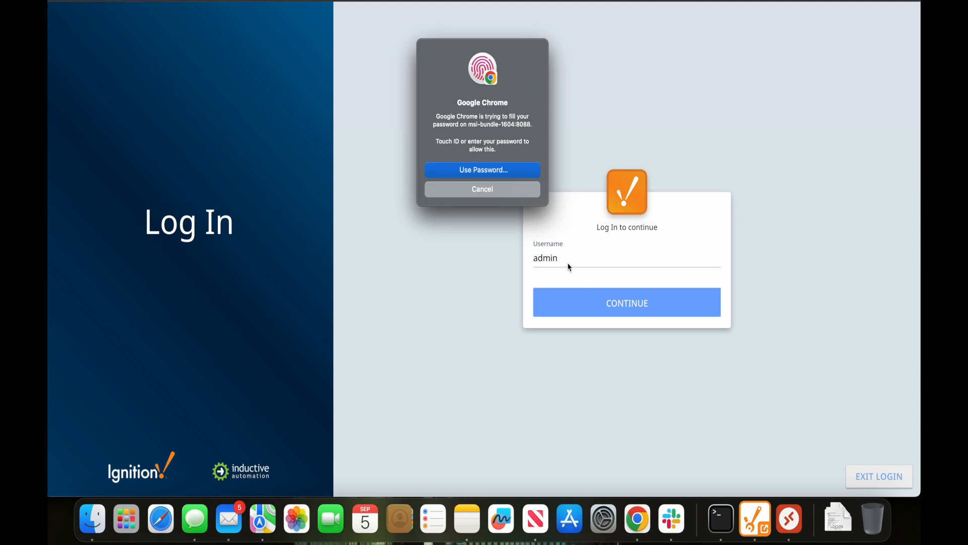
pyautogui.press('XF86AudioRaiseVolume')
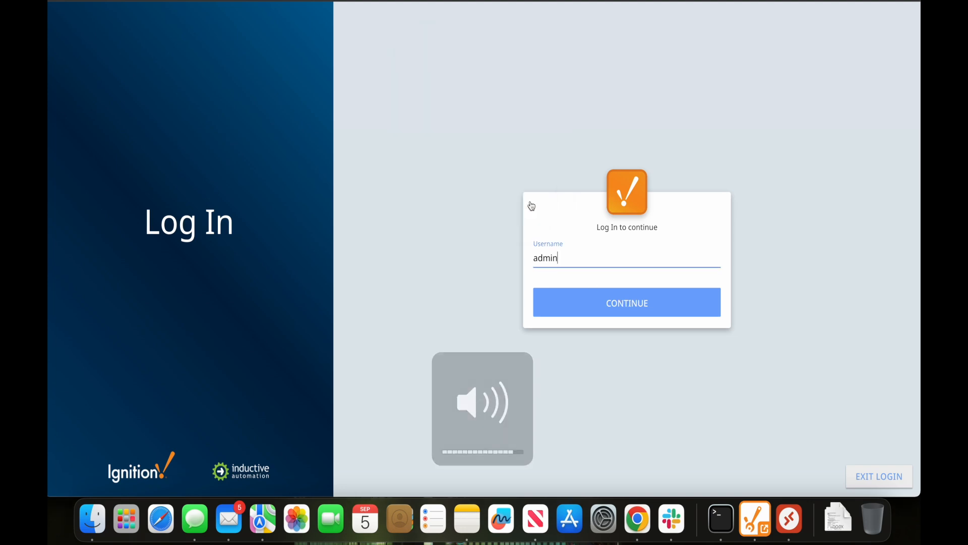
pyautogui.click(574, 298)
pyautogui.click(575, 323)
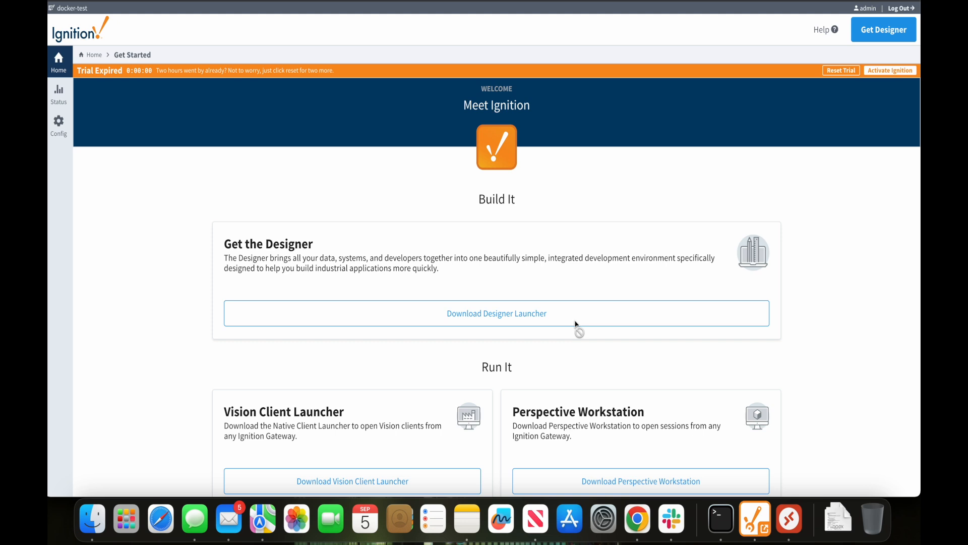
pyautogui.click(837, 71)
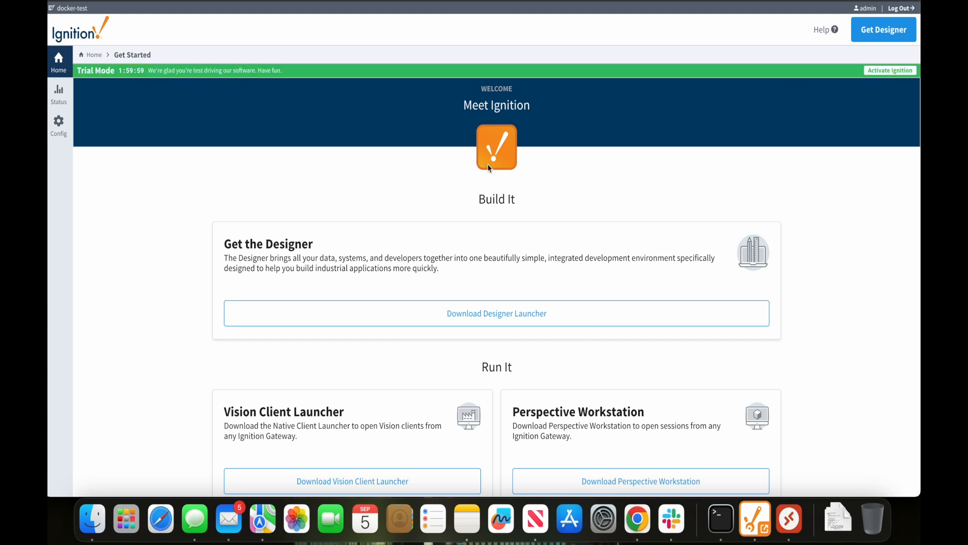
# Go from Config through Gateway Settings and Tags > Realtime to the OPC Connections page
pyautogui.click(57, 127)
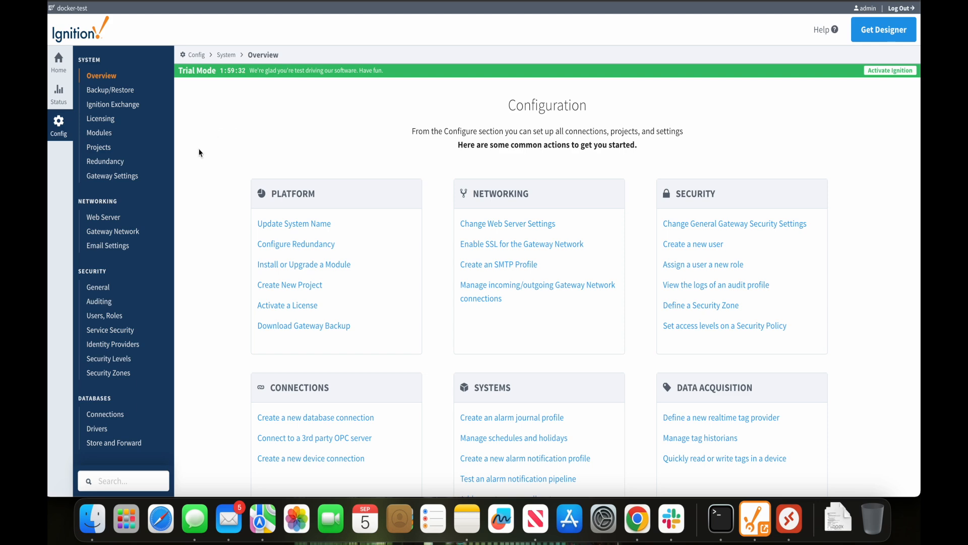
pyautogui.click(126, 176)
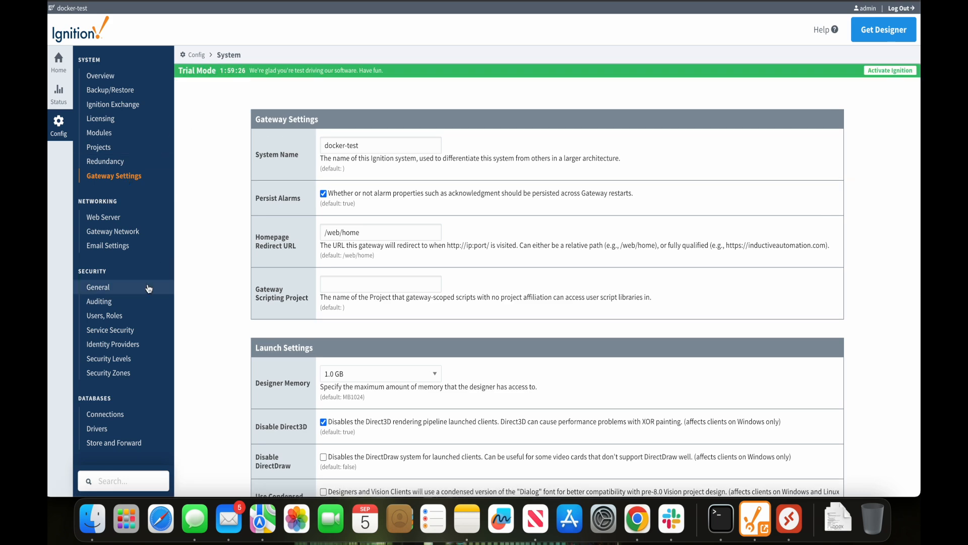
pyautogui.scroll(-5, 149, 288)
pyautogui.scroll(-5, 148, 288)
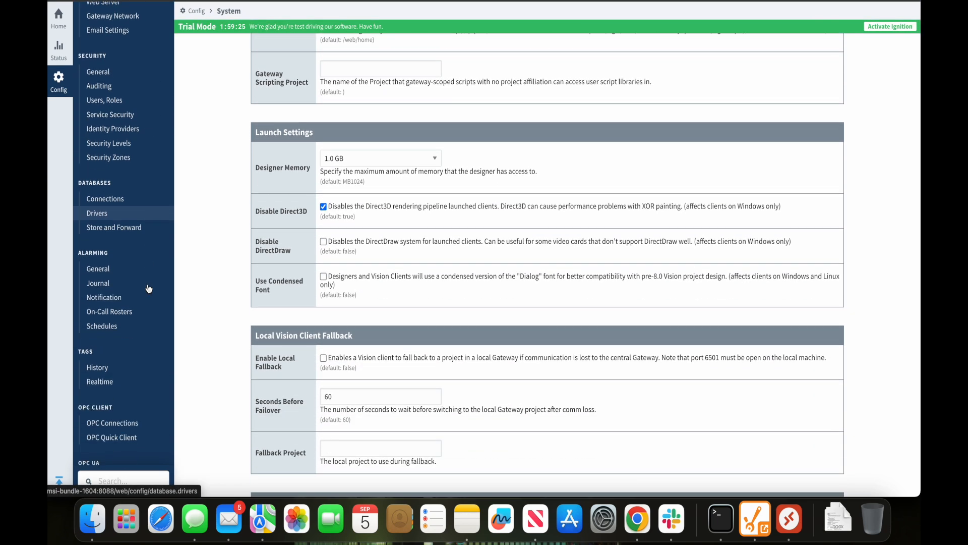
pyautogui.click(119, 300)
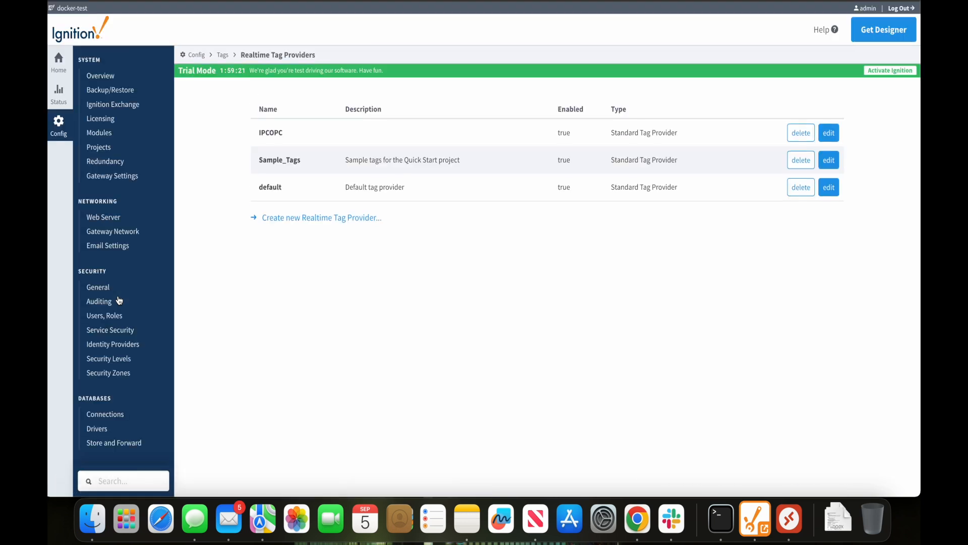
pyautogui.scroll(-5, 119, 300)
pyautogui.scroll(-4, 119, 300)
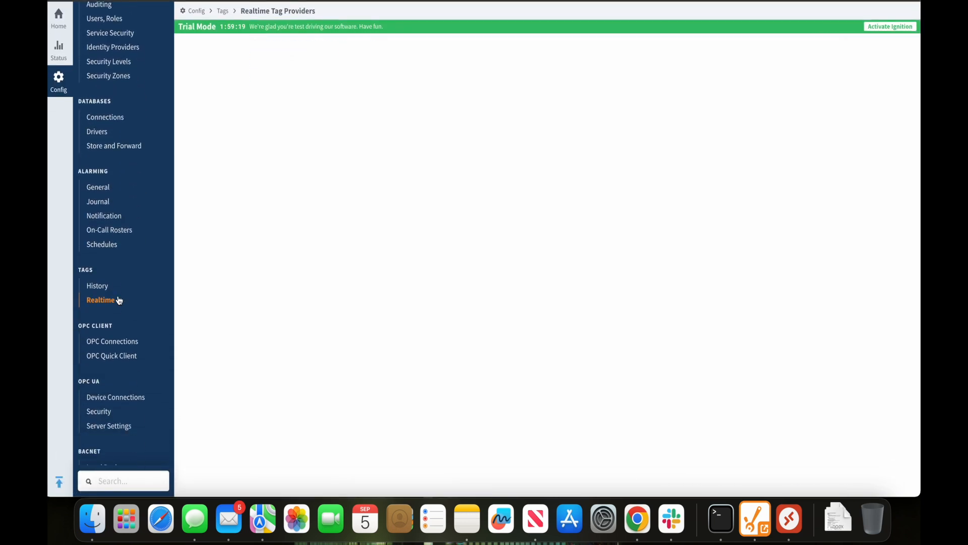
pyautogui.click(104, 350)
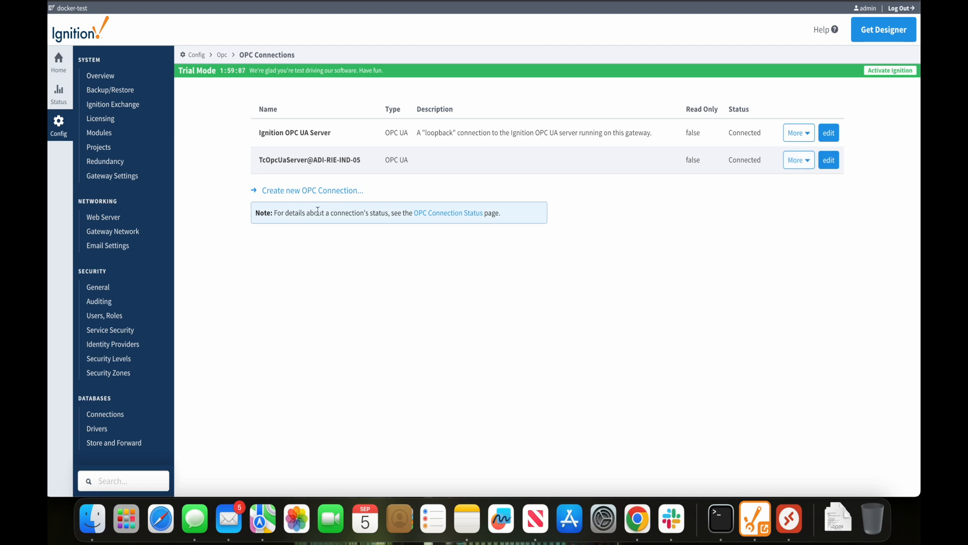
# Start a new OPC UA connection with endpoint URL opc.tcp://192.168.12.157:4840
pyautogui.click(296, 196)
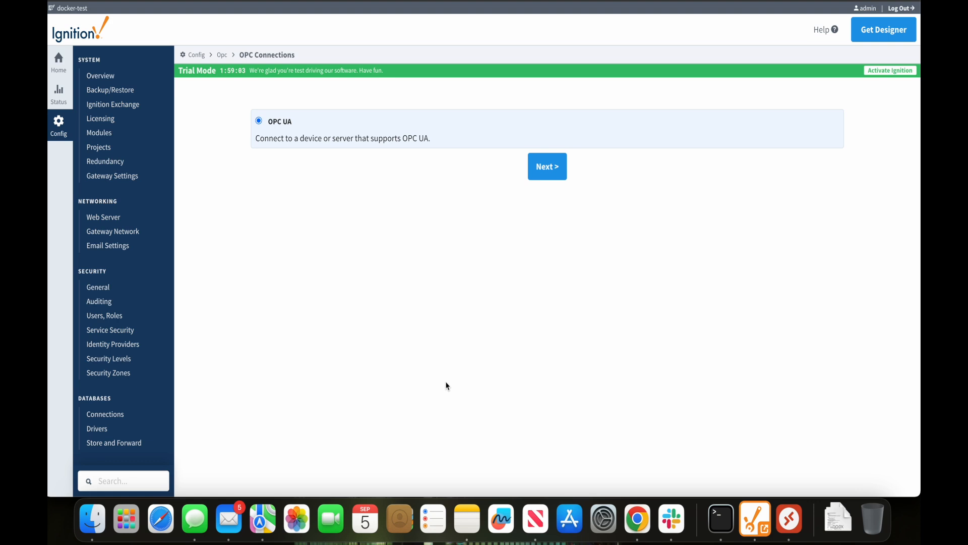
pyautogui.click(549, 177)
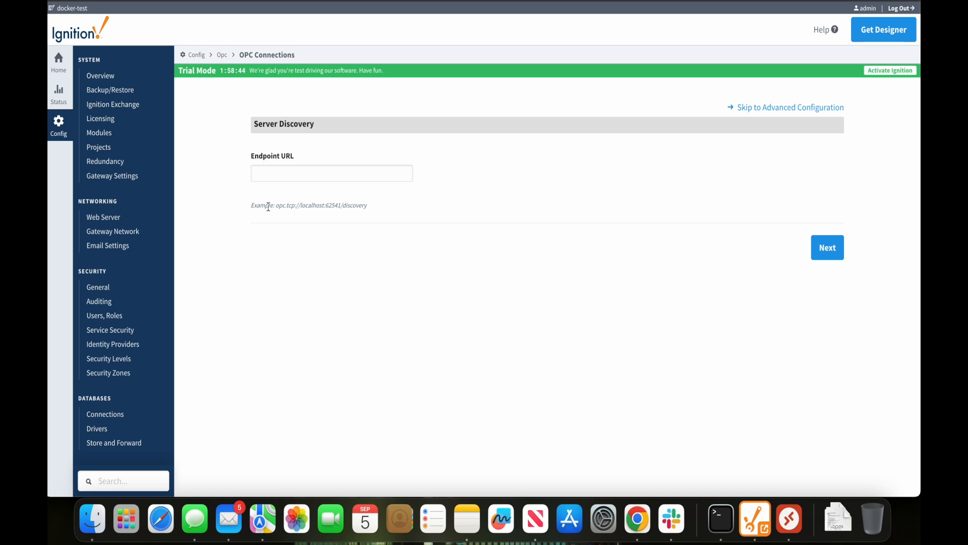
pyautogui.moveTo(273, 207); pyautogui.dragTo(372, 212)
pyautogui.click(372, 210)
pyautogui.click(359, 180)
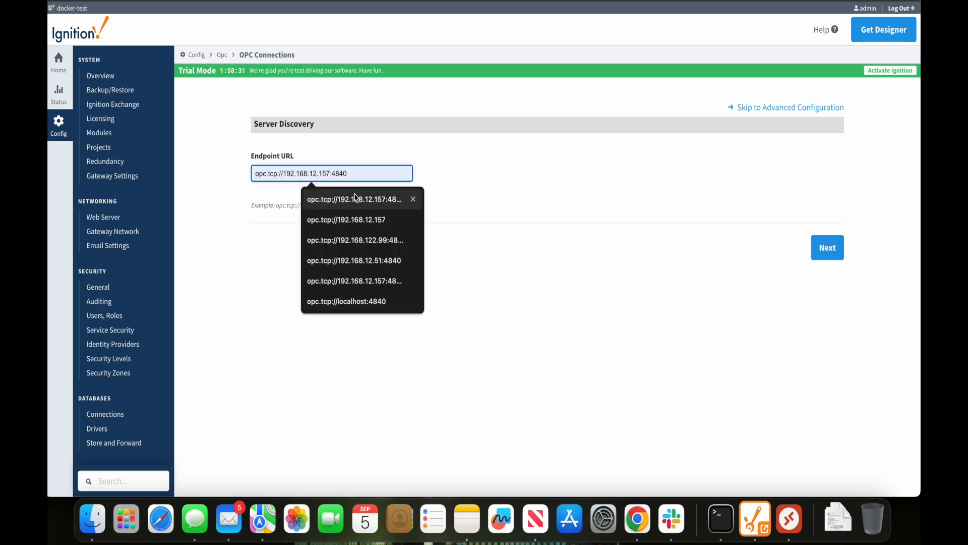
pyautogui.click(355, 198)
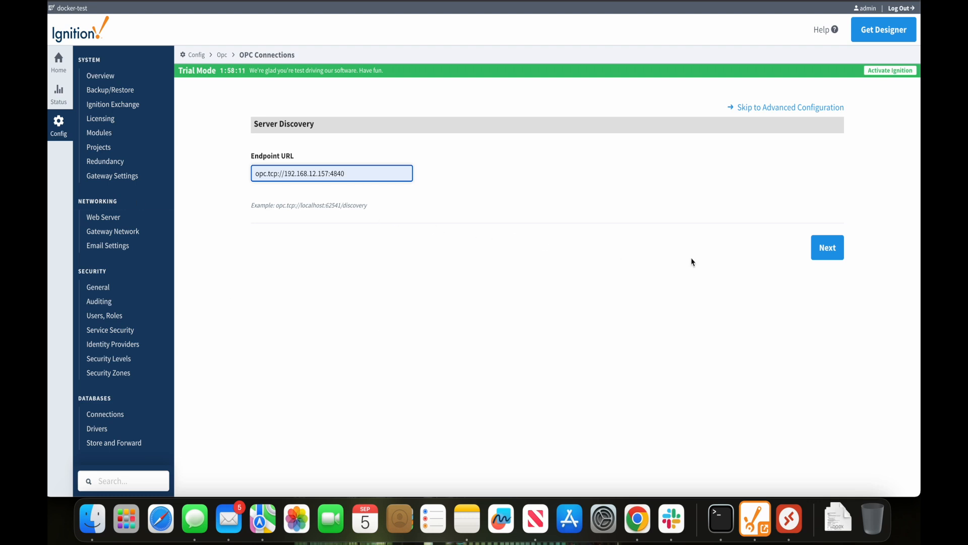
# Discover TcOpcUaServer@ADI-RIE-IND-05, pick the Basic256Sha256 SignAndEncrypt endpoint, and keep hostname 192.168.12.157
pyautogui.click(819, 256)
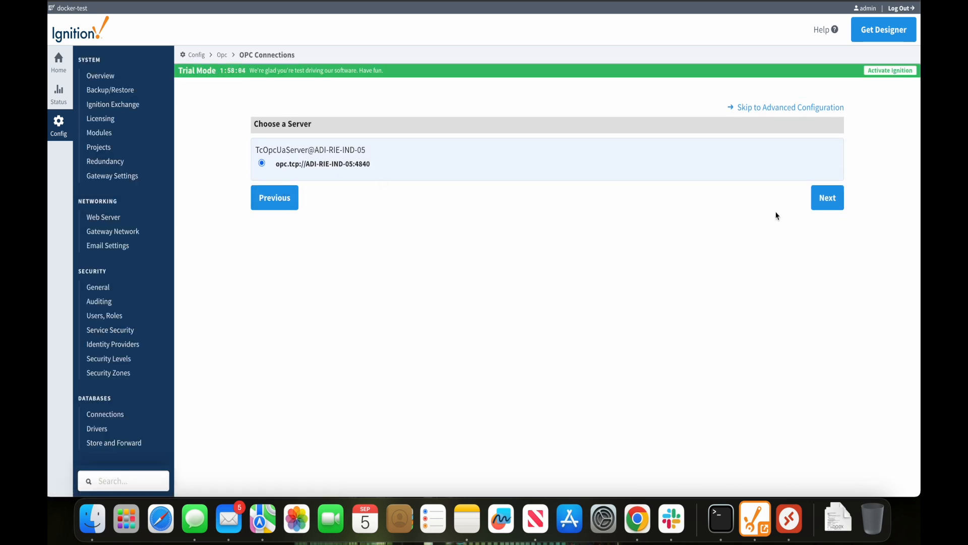
pyautogui.click(829, 201)
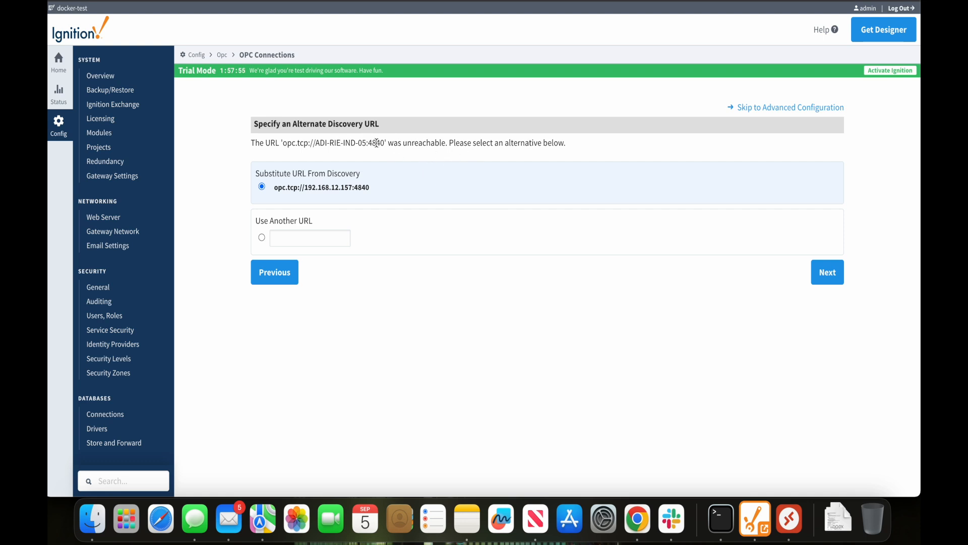
pyautogui.click(826, 273)
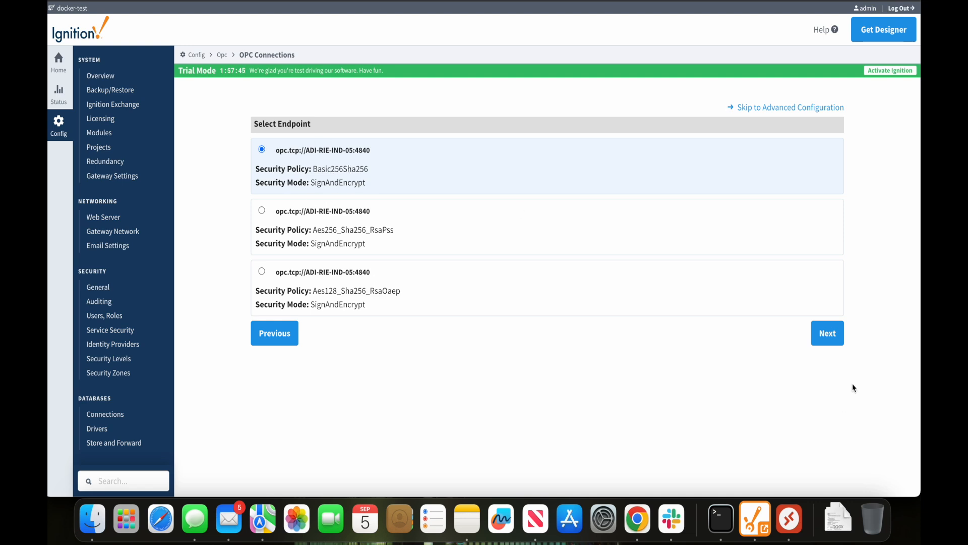
pyautogui.click(827, 338)
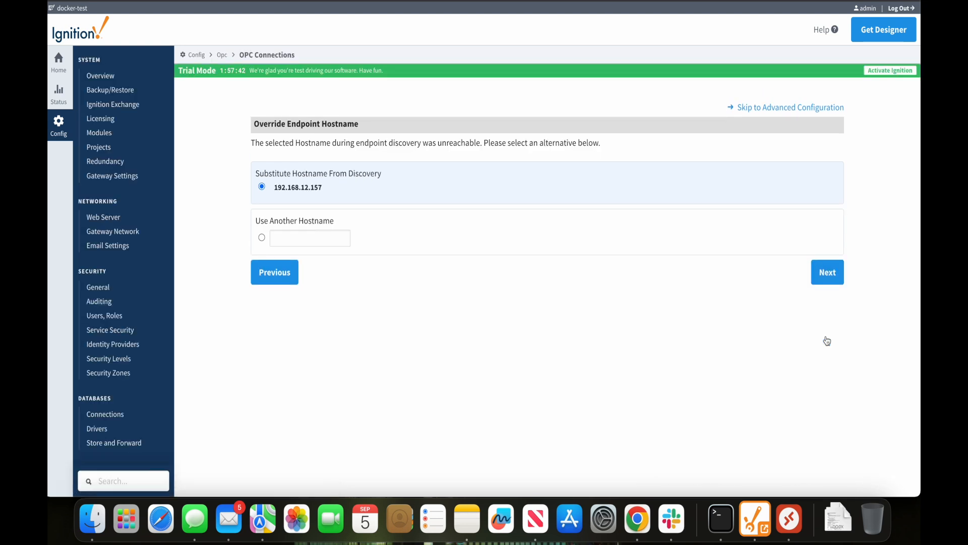
pyautogui.click(831, 275)
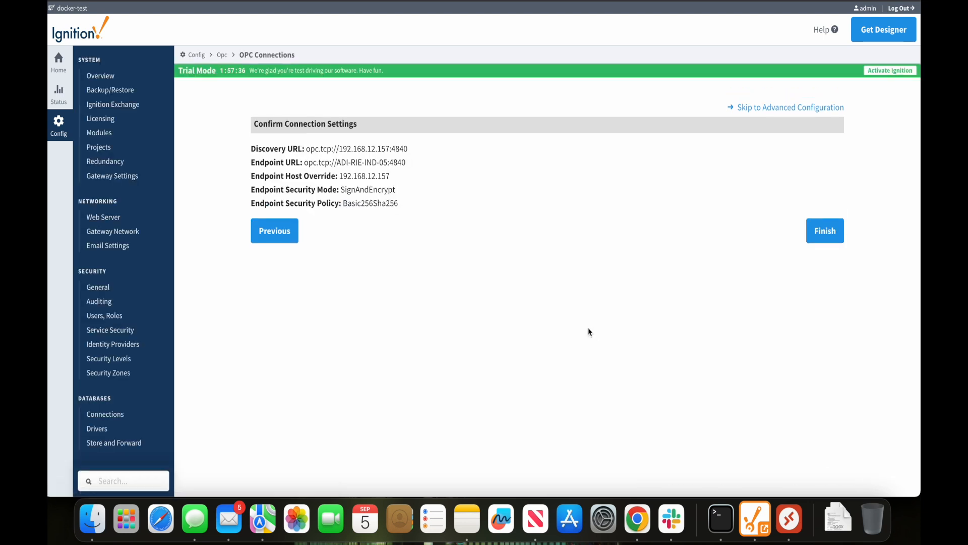
# Finish the TcOpcUaServer connection with a blank username, review its settings, and return to OPC Connections
pyautogui.click(838, 241)
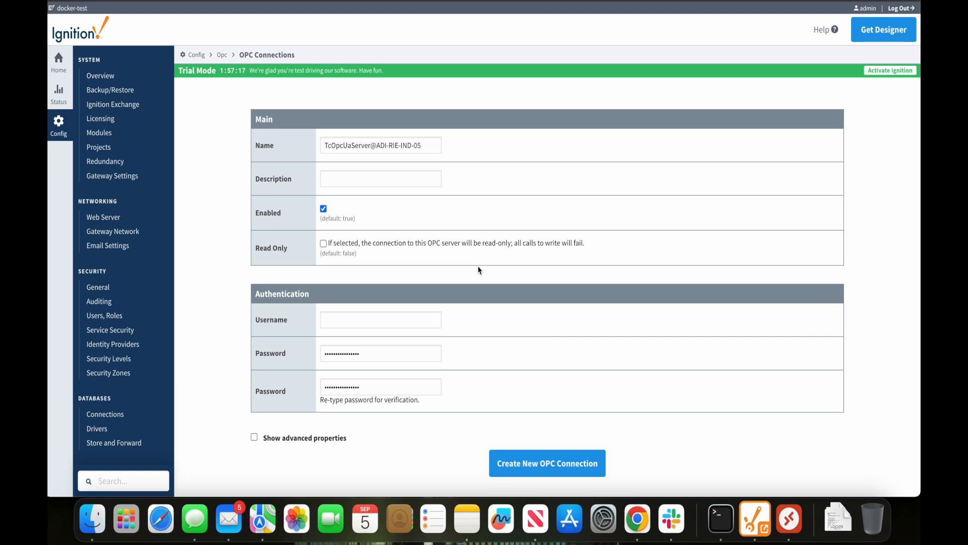
pyautogui.click(371, 324)
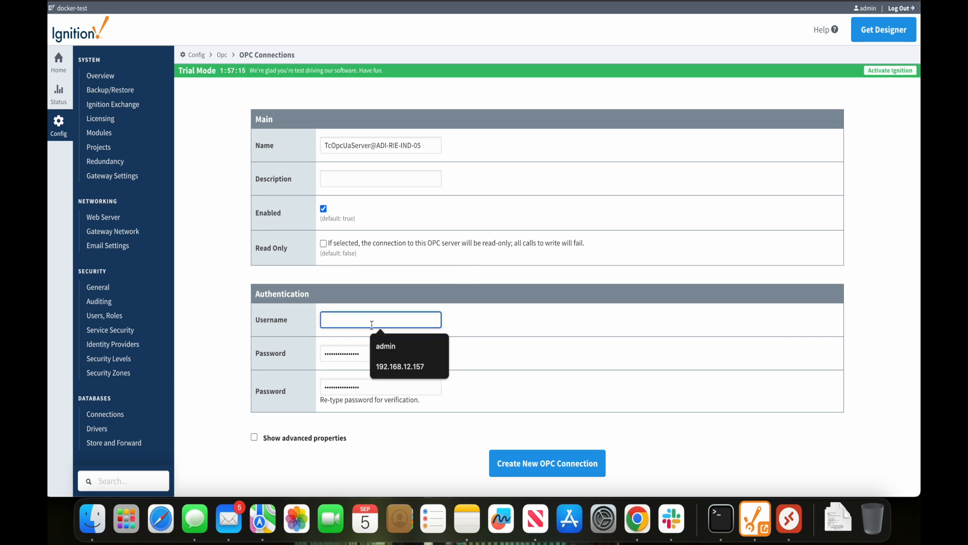
pyautogui.click(493, 308)
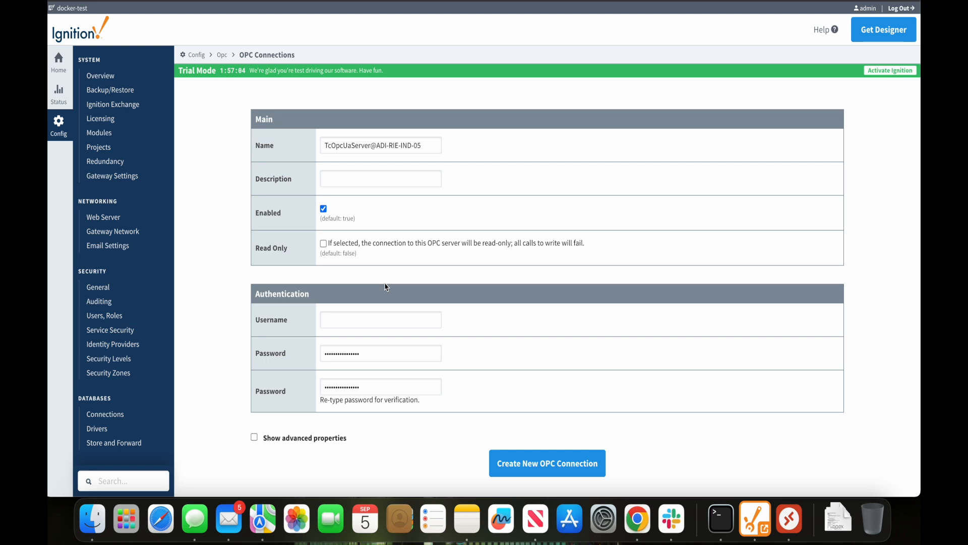
pyautogui.scroll(-2, 386, 287)
pyautogui.scroll(2, 386, 287)
pyautogui.scroll(-3, 386, 287)
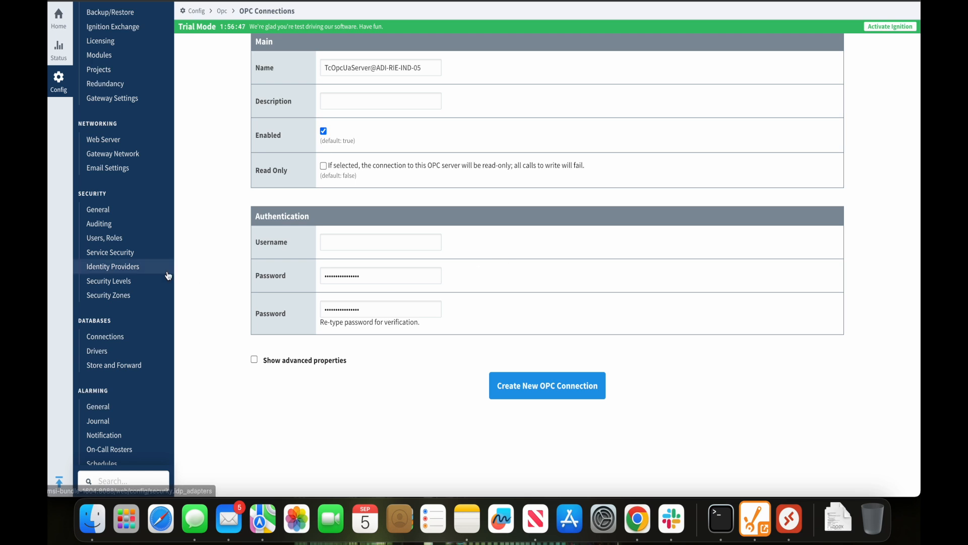
pyautogui.scroll(-5, 169, 275)
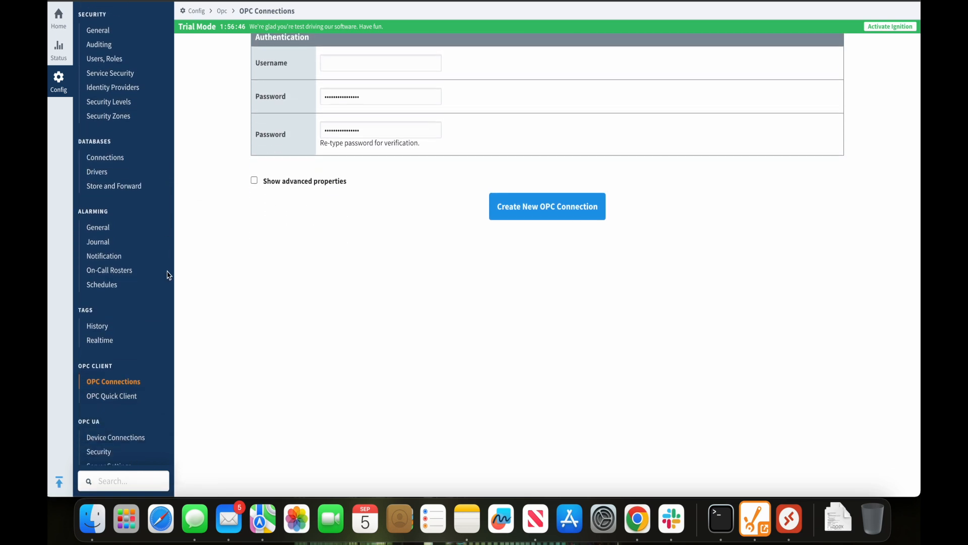
pyautogui.click(126, 384)
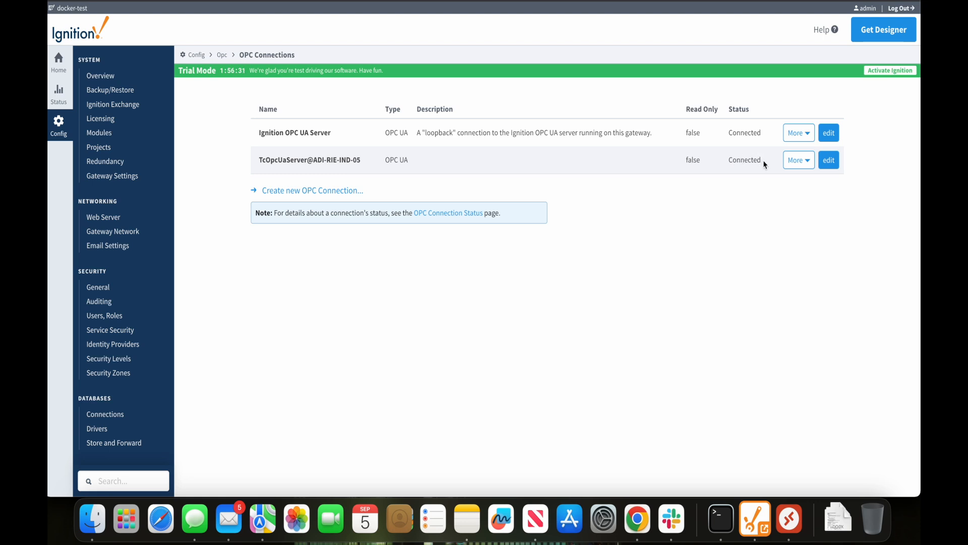
# Open the TcOpcUaServer connection's endpoint settings, showing opc.tcp://192.168.12.157:4840
pyautogui.moveTo(730, 160); pyautogui.dragTo(761, 162)
pyautogui.click(762, 163)
pyautogui.click(809, 166)
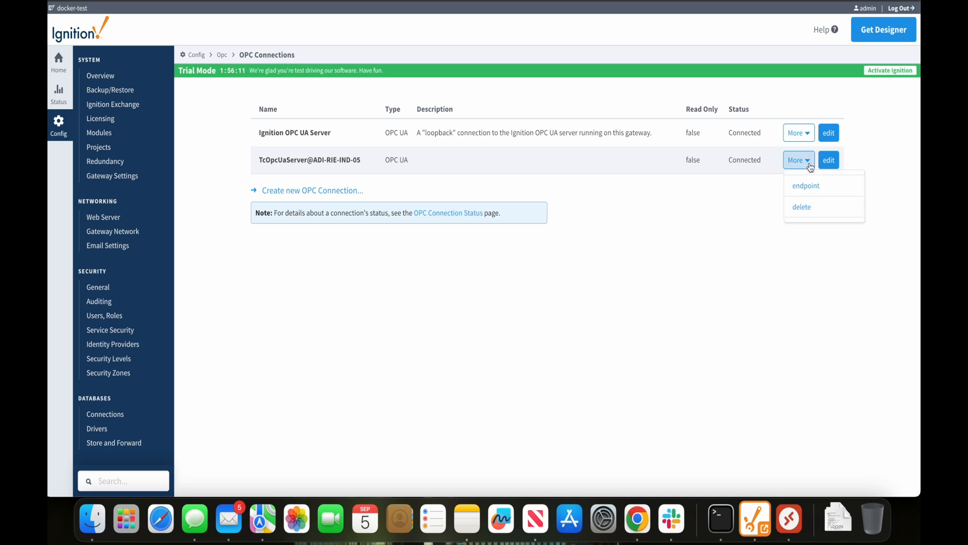
pyautogui.click(802, 186)
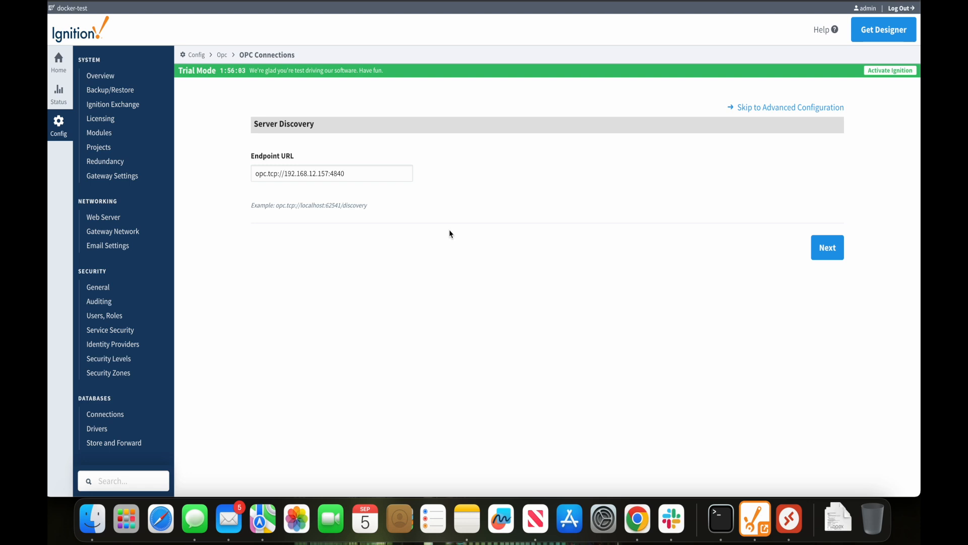
pyautogui.scroll(-5, 451, 233)
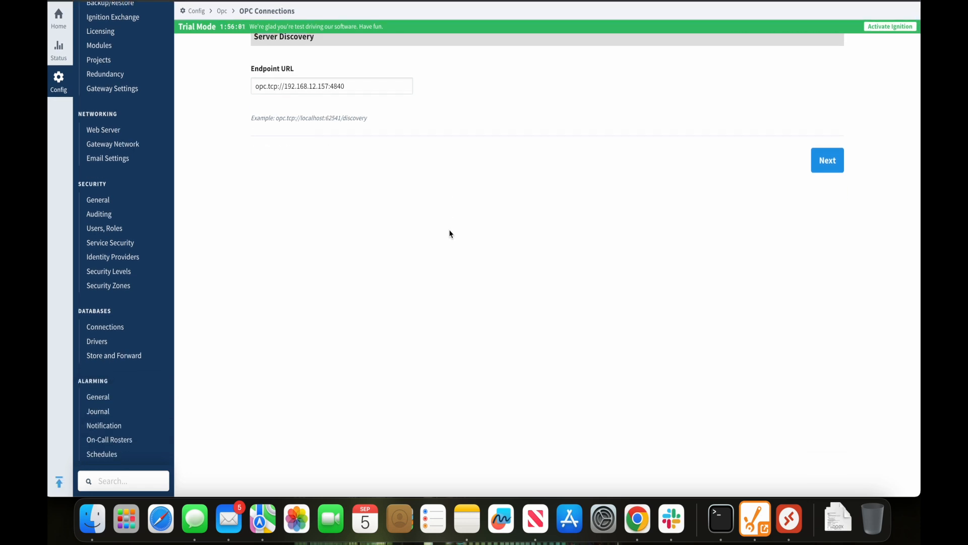
pyautogui.scroll(3, 450, 234)
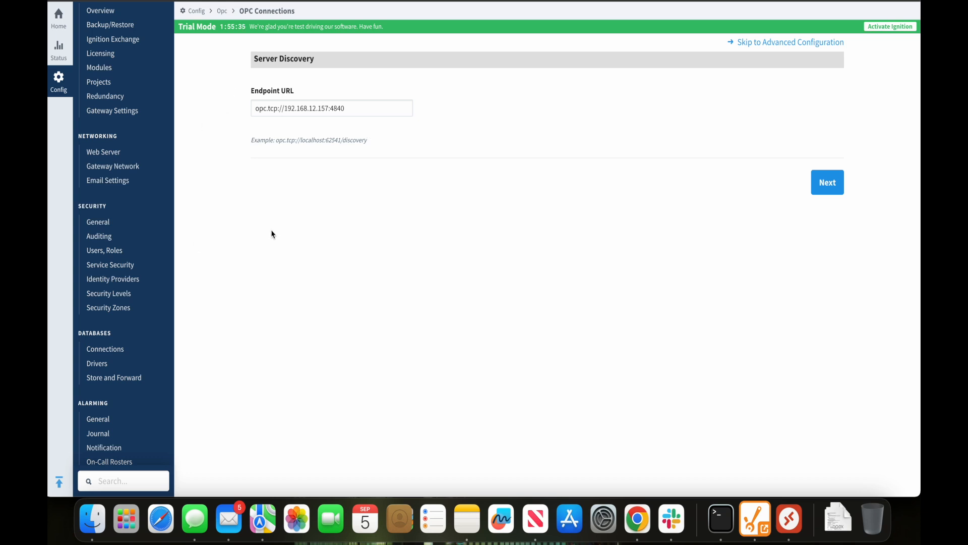
pyautogui.scroll(-5, 271, 233)
pyautogui.scroll(4, 272, 234)
pyautogui.scroll(-2, 271, 234)
pyautogui.scroll(-3, 271, 234)
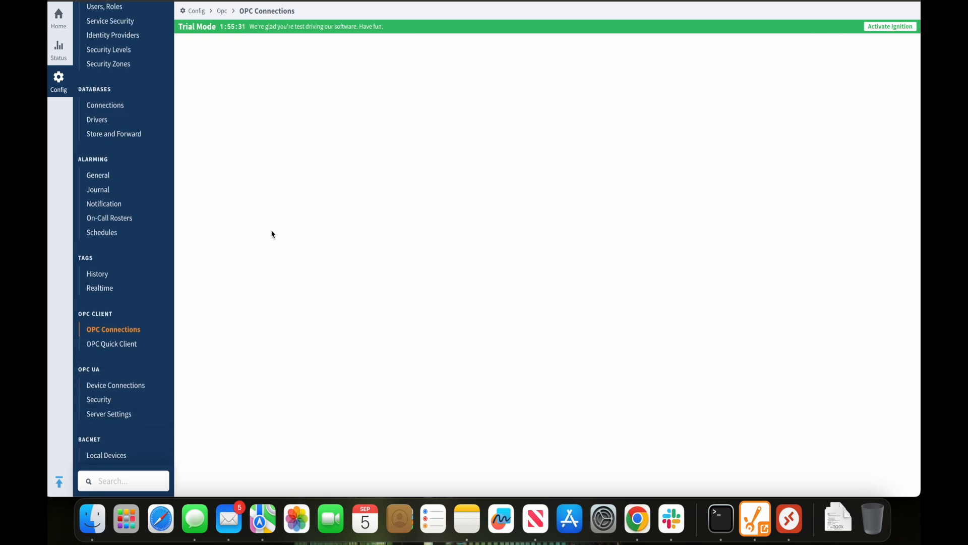
# In the OPC Quick Client, expand TcOpcUaServer@ADI-RIE-IND-05 and its PLC folder
pyautogui.click(119, 347)
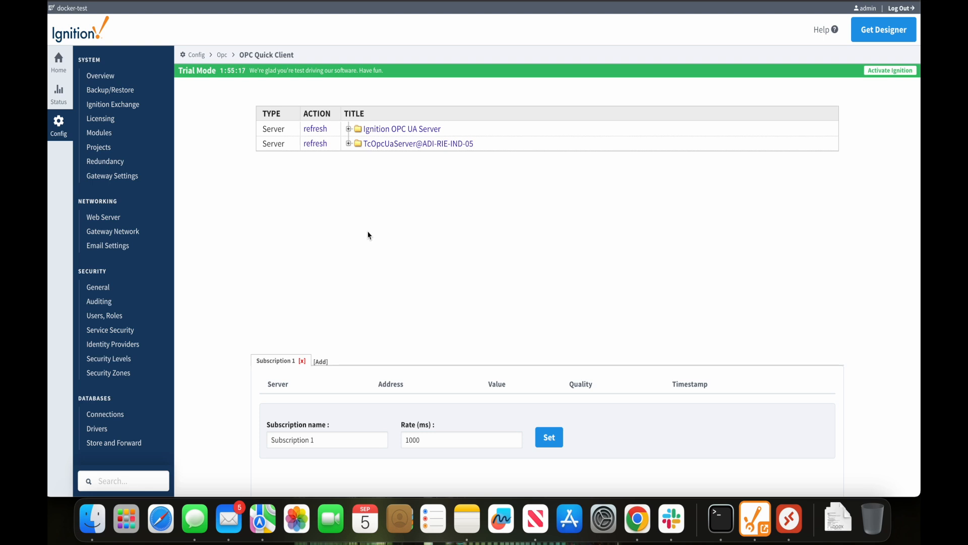
pyautogui.click(348, 144)
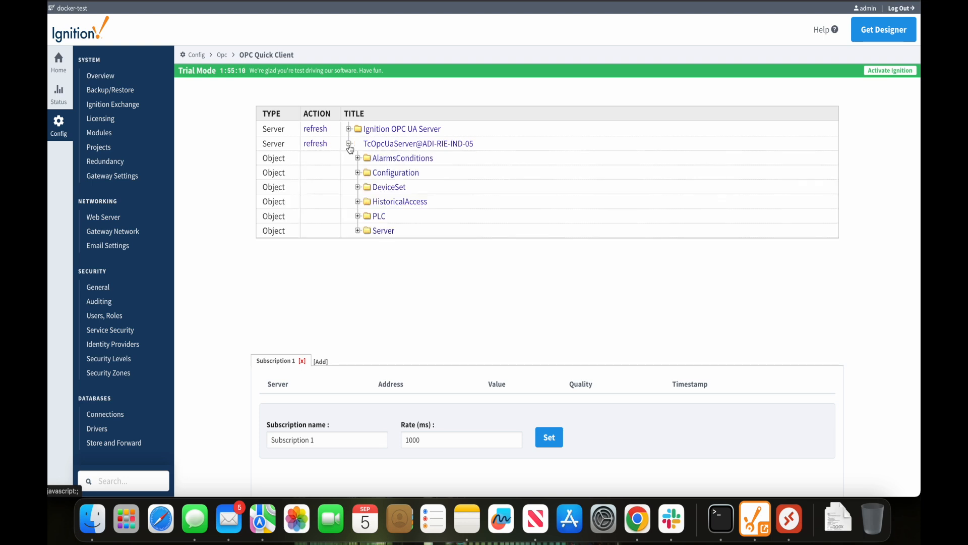
pyautogui.click(358, 216)
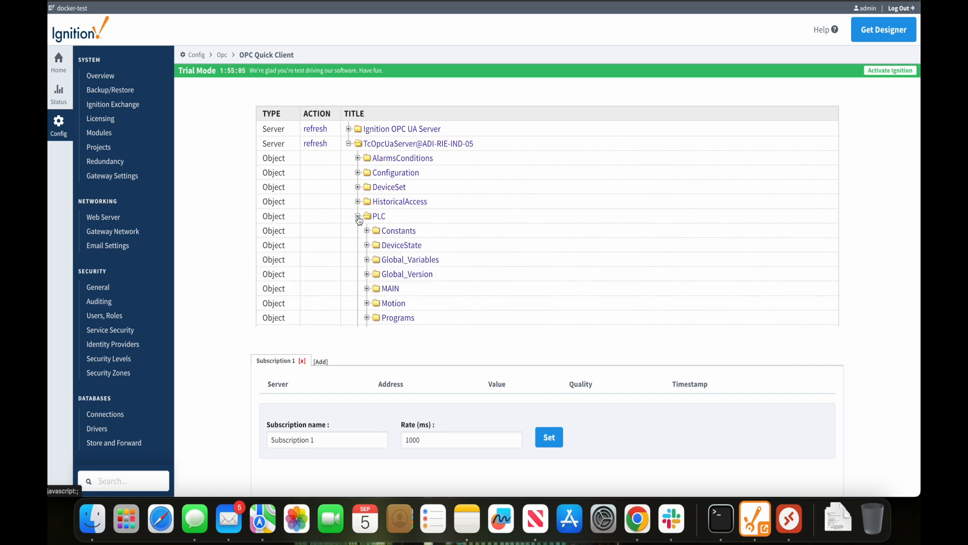
pyautogui.scroll(-3, 507, 236)
pyautogui.scroll(2, 512, 242)
# Browse the MAIN variables and the accel_cnv folder, then collapse PLC again
pyautogui.click(367, 217)
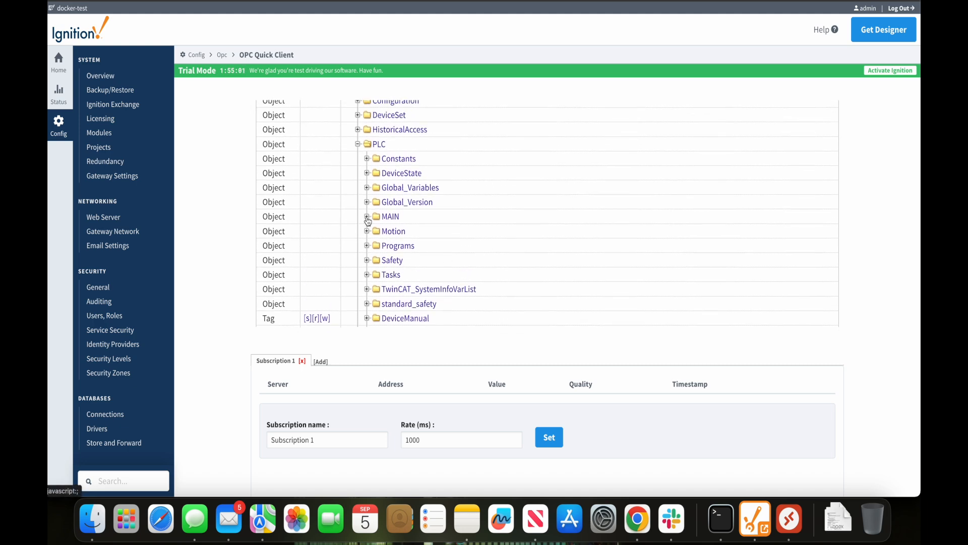
pyautogui.scroll(-12, 502, 246)
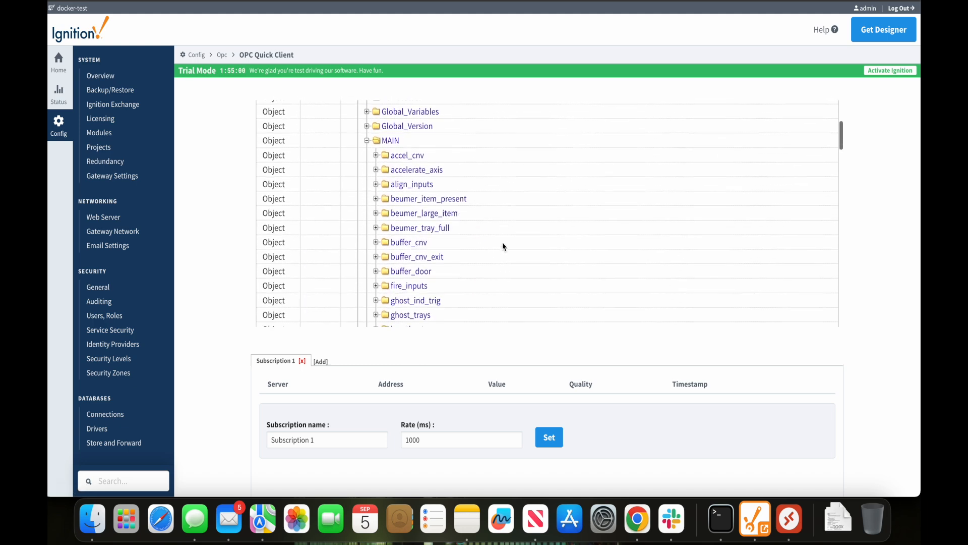
pyautogui.scroll(-4, 503, 246)
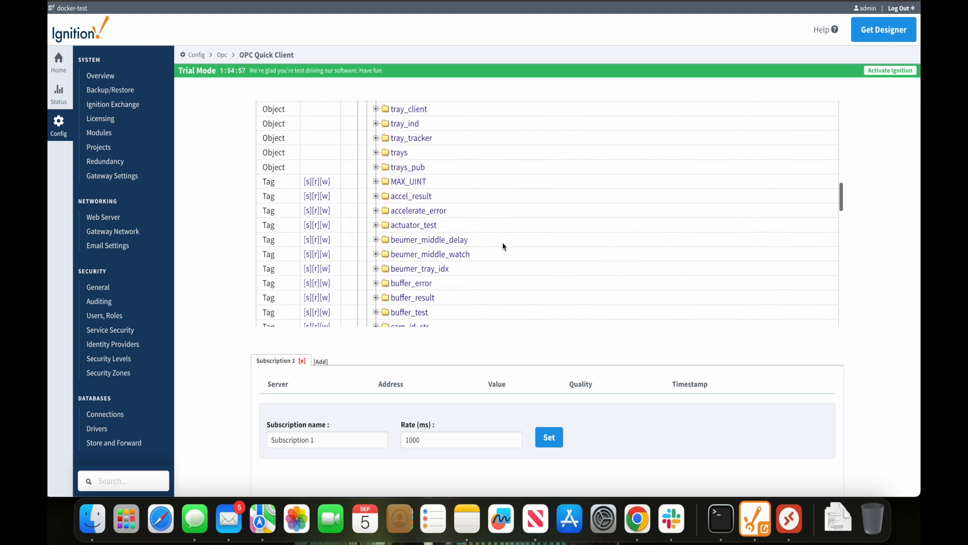
pyautogui.scroll(10, 503, 246)
pyautogui.scroll(3, 502, 242)
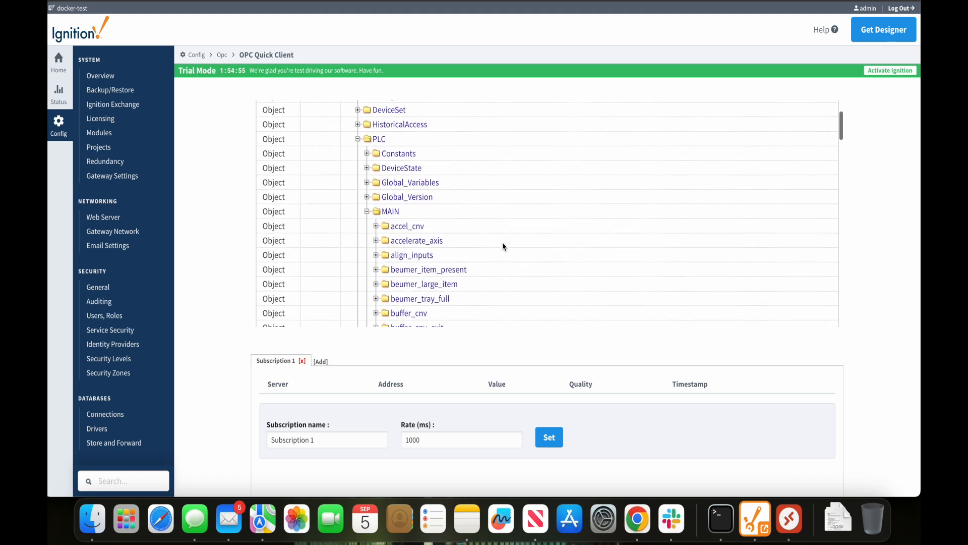
pyautogui.click(376, 227)
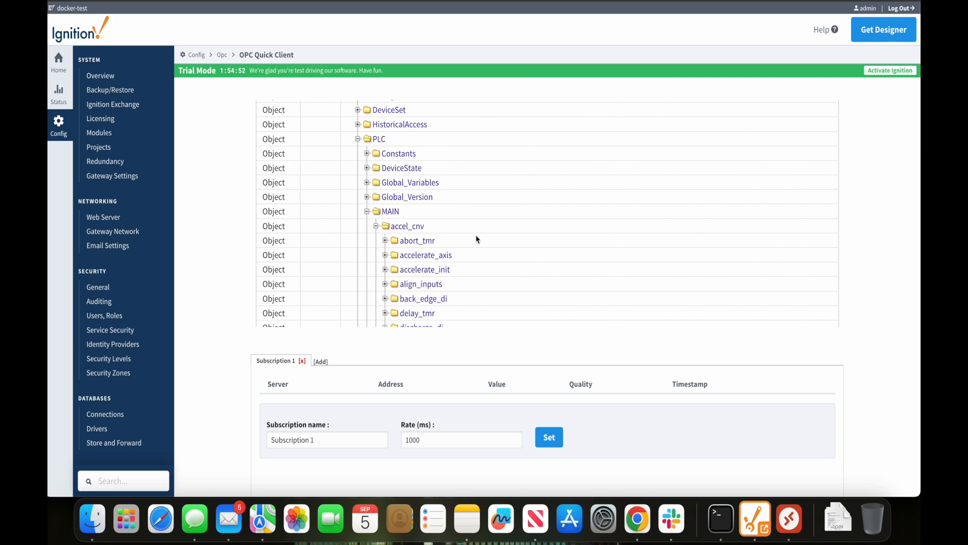
pyautogui.click(376, 227)
pyautogui.scroll(-15, 484, 247)
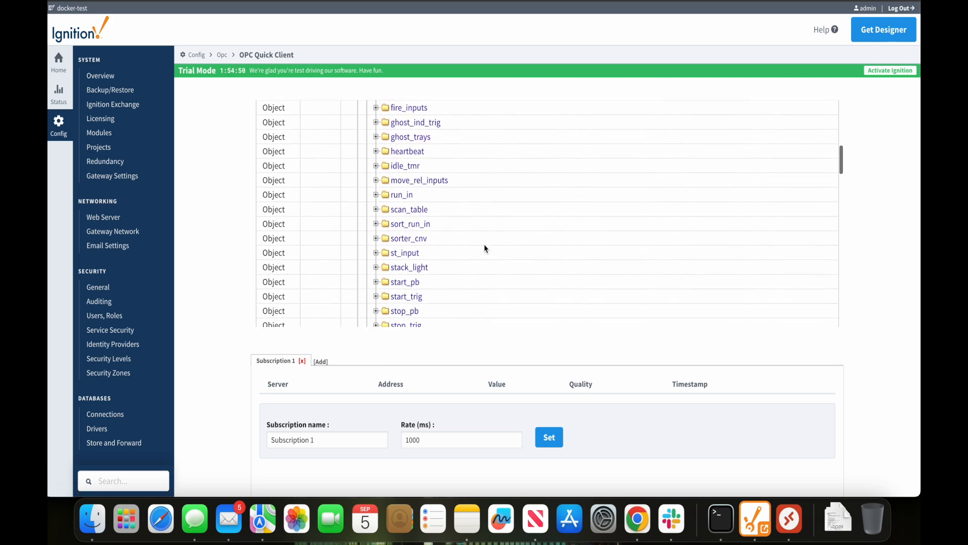
pyautogui.scroll(-15, 485, 248)
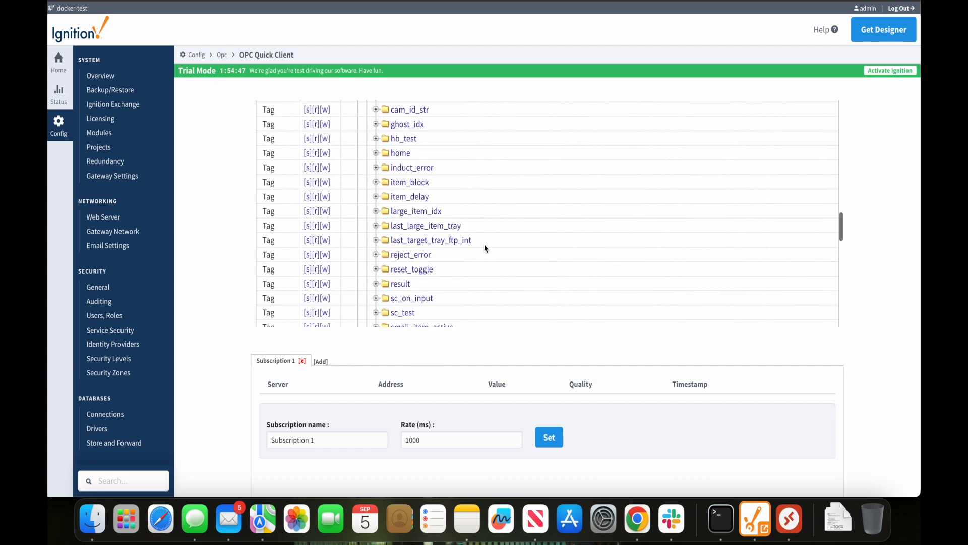
pyautogui.scroll(-15, 485, 248)
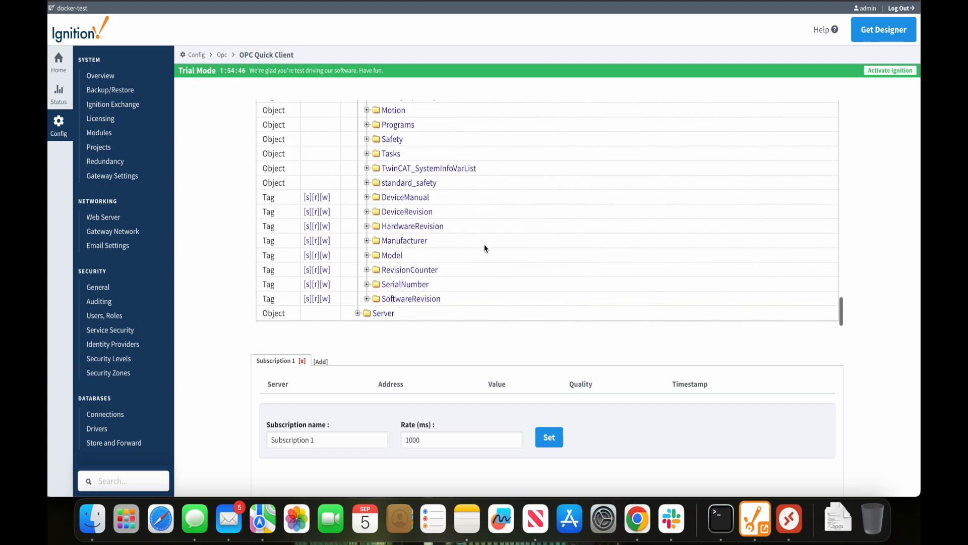
pyautogui.scroll(20, 485, 247)
pyautogui.scroll(5, 484, 245)
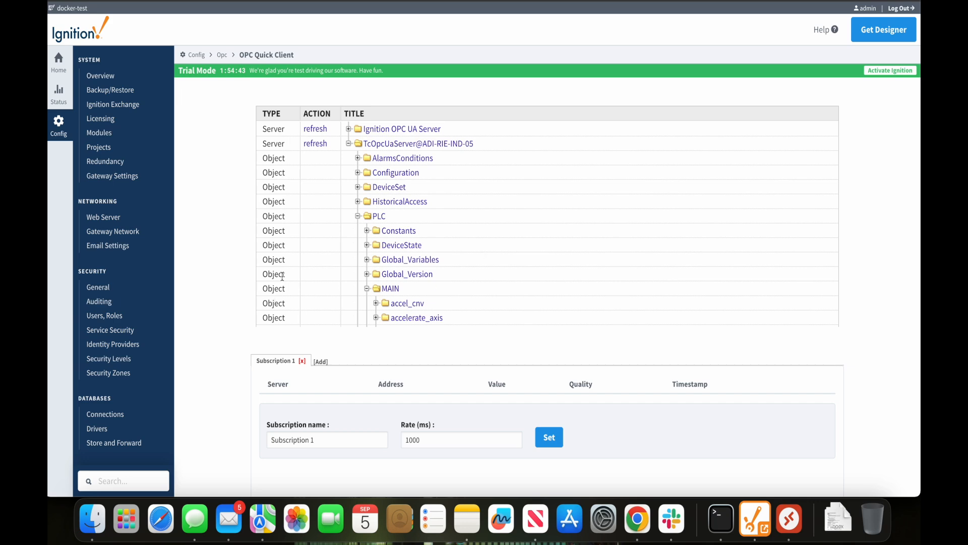
pyautogui.click(357, 216)
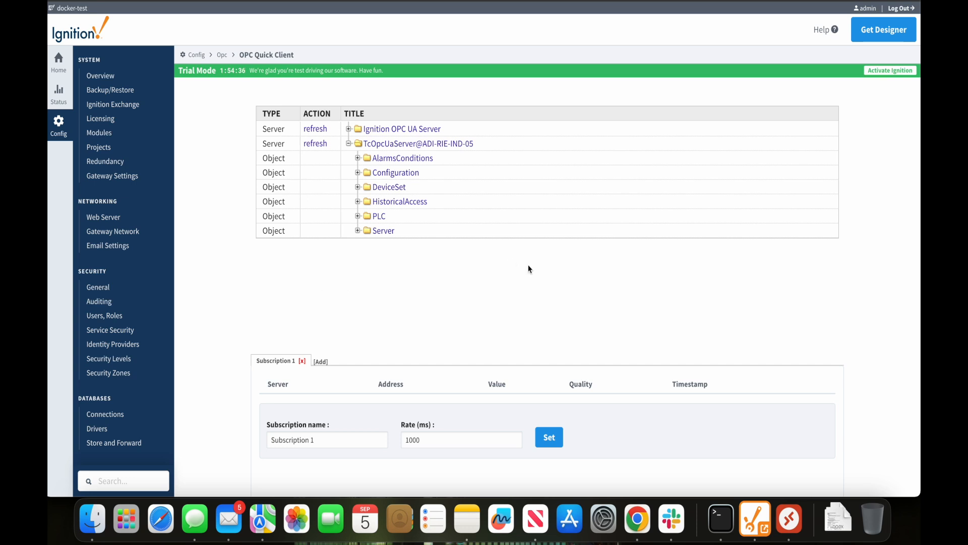
# Launch the docker-test Designer and log in as admin with the account password
pyautogui.click(763, 539)
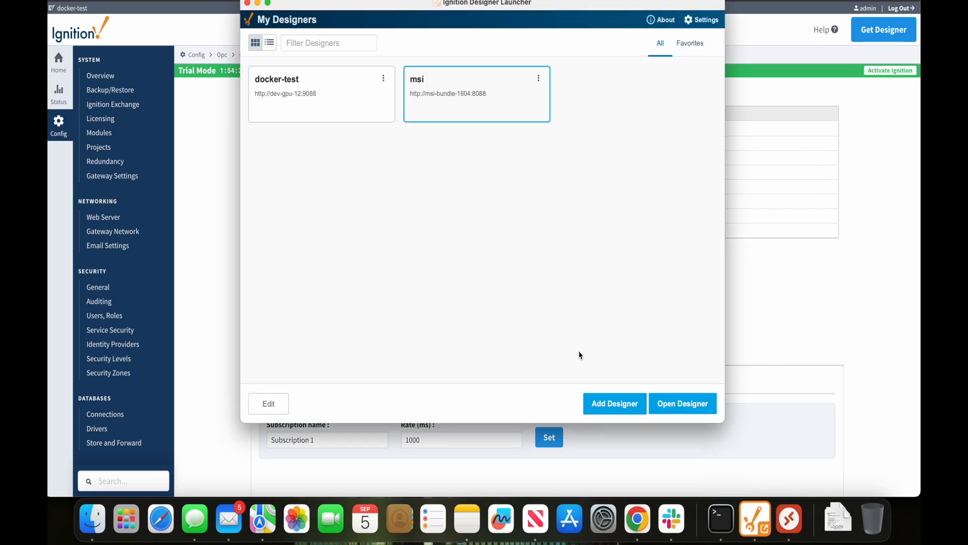
pyautogui.click(673, 411)
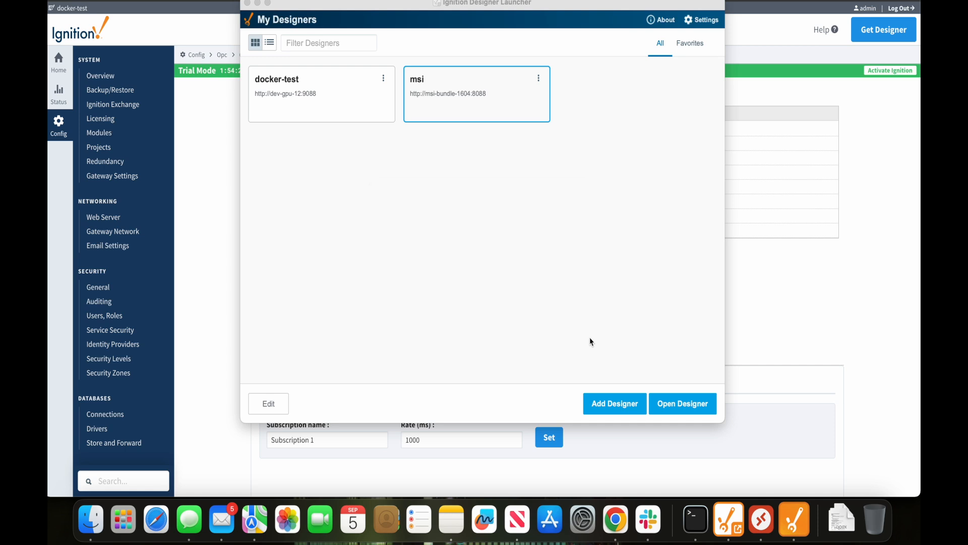
pyautogui.write('admin')
pyautogui.press('Tab')
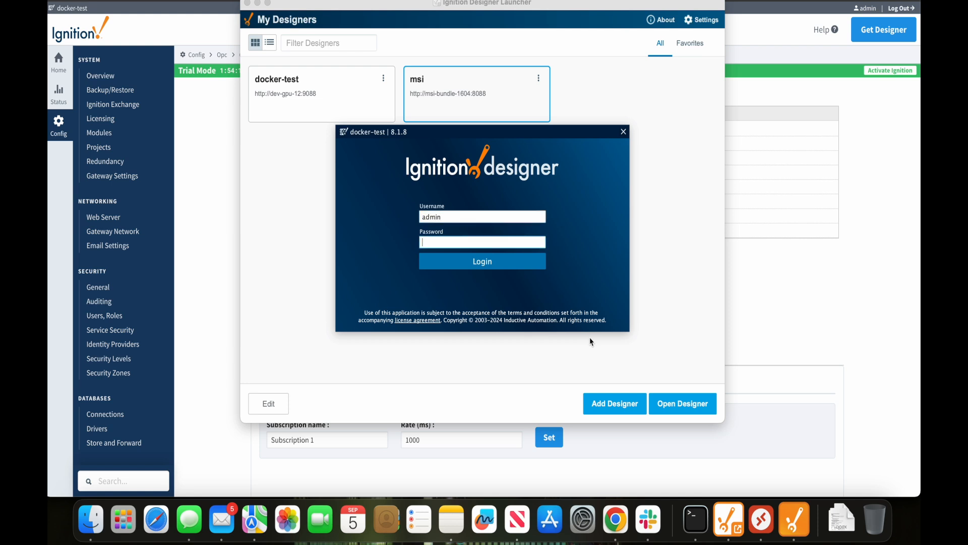
pyautogui.write('password')
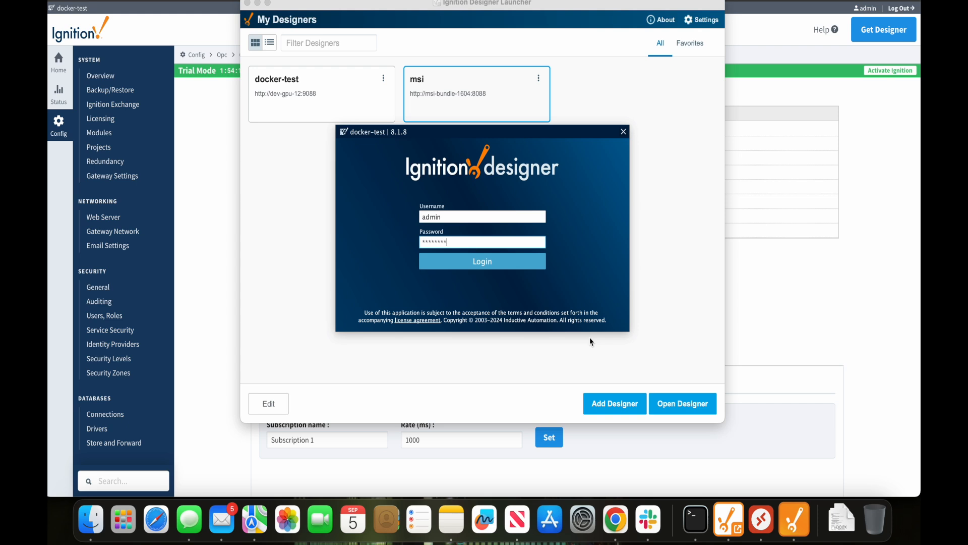
pyautogui.press('Return')
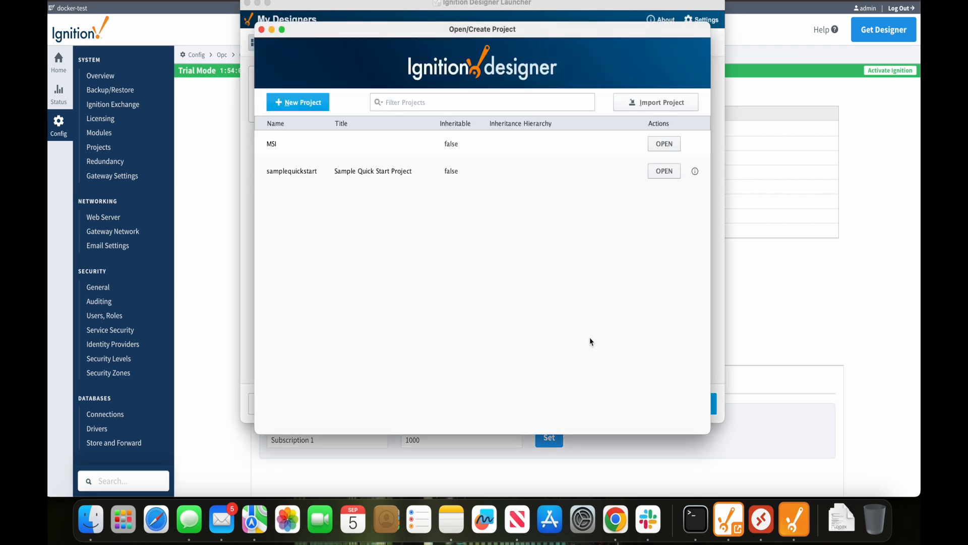
# Open the MSI project and expand ADI-RIE-IND-05 > PLC in the IPCOPC tag tree
pyautogui.click(663, 145)
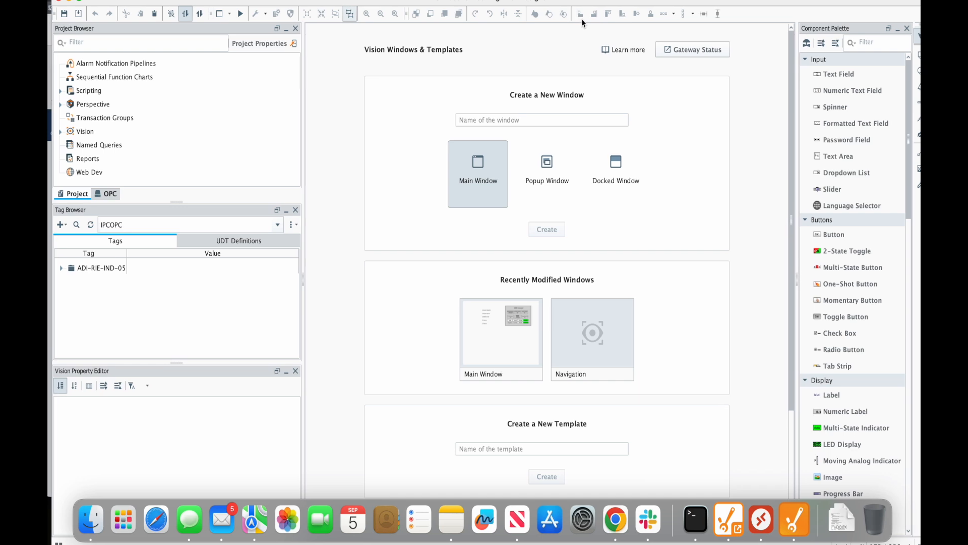
pyautogui.click(63, 268)
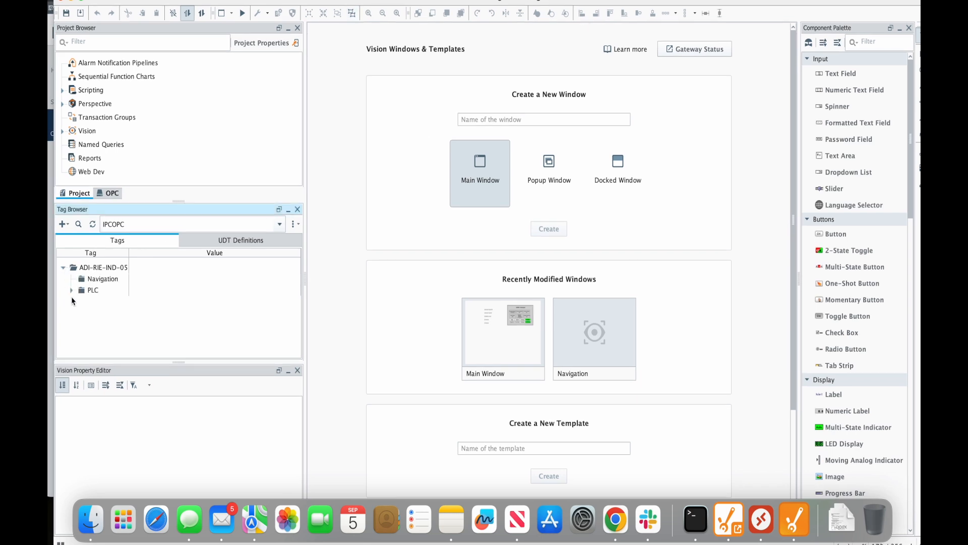
pyautogui.click(71, 291)
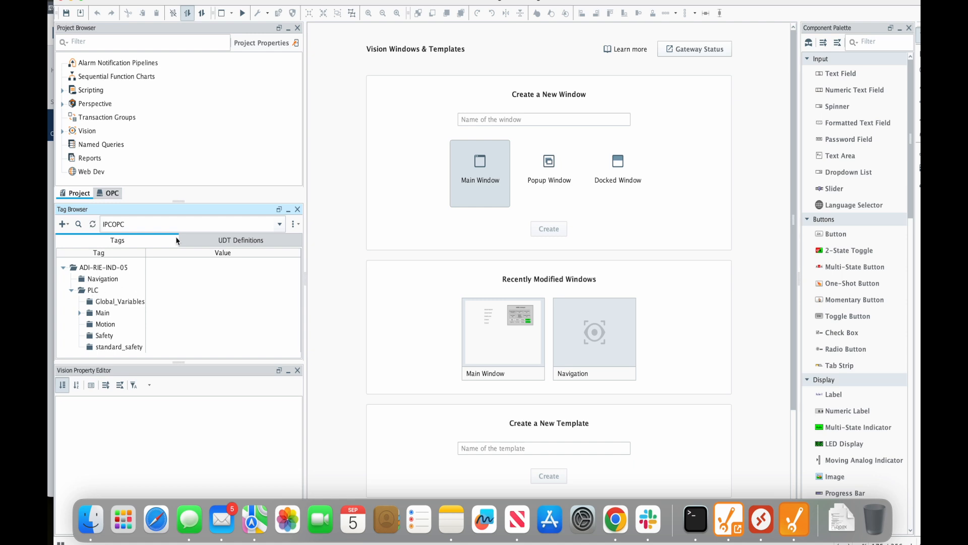
pyautogui.click(67, 228)
pyautogui.click(68, 228)
pyautogui.moveTo(356, 4); pyautogui.dragTo(421, 171)
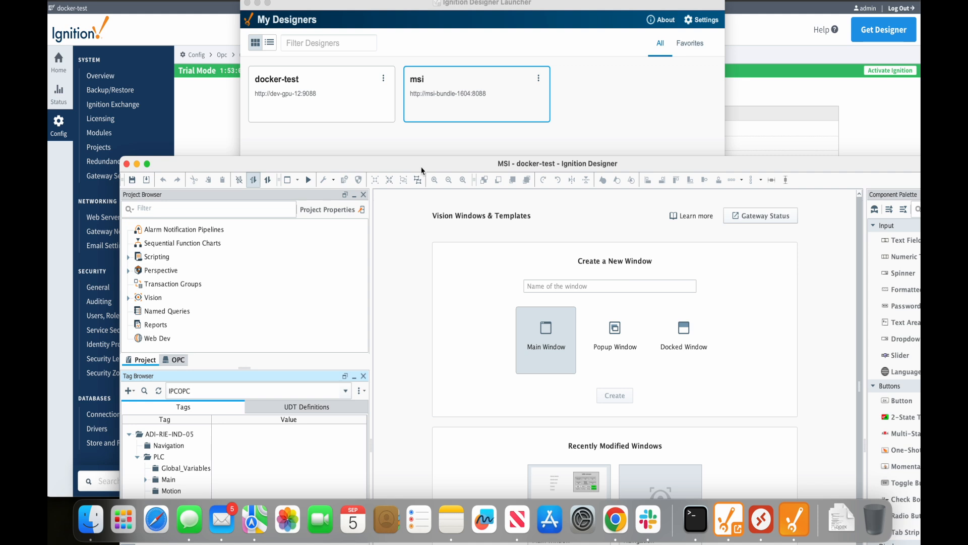
# Back in the gateway, open Tags > Realtime to list the IPCOPC, Sample_Tags and default providers
pyautogui.click(187, 113)
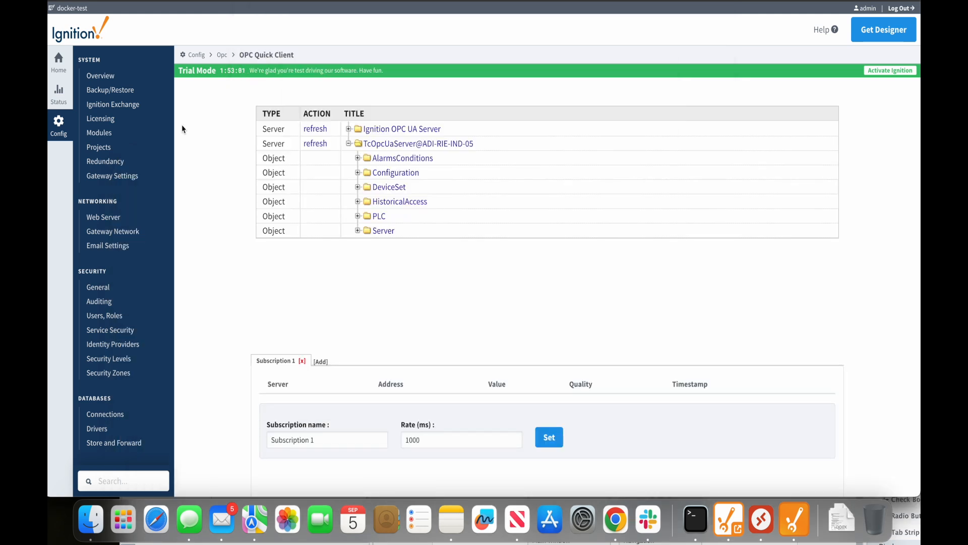
pyautogui.scroll(-3, 154, 281)
pyautogui.scroll(3, 151, 295)
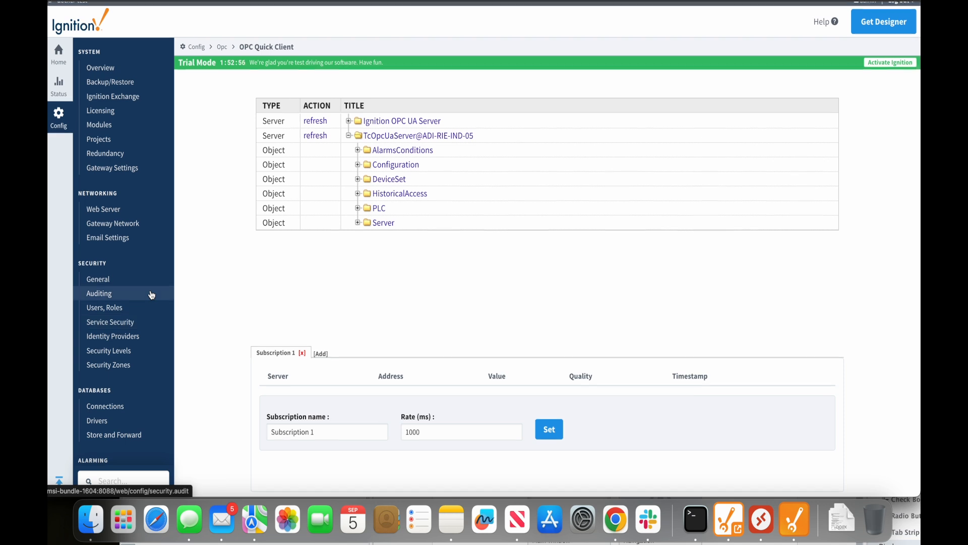
pyautogui.scroll(-5, 151, 295)
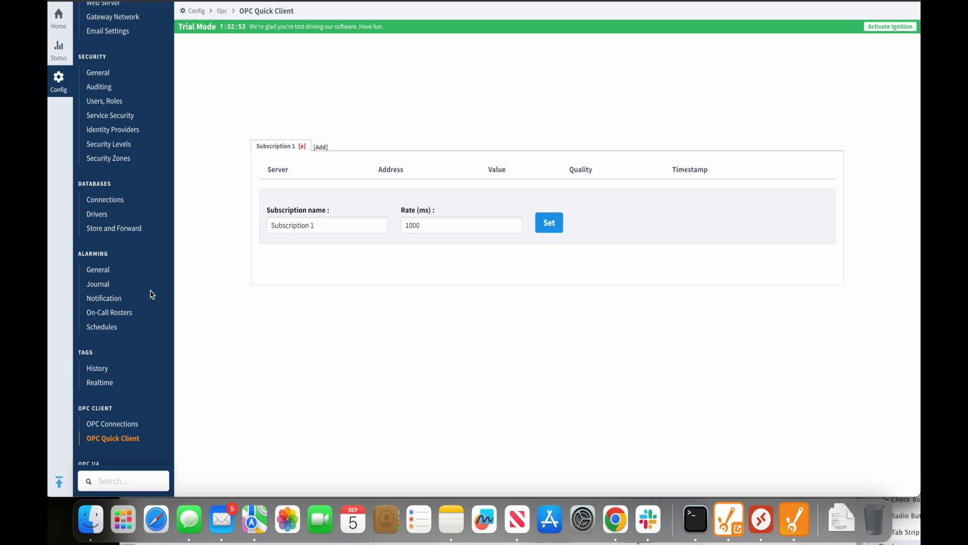
pyautogui.scroll(-5, 151, 296)
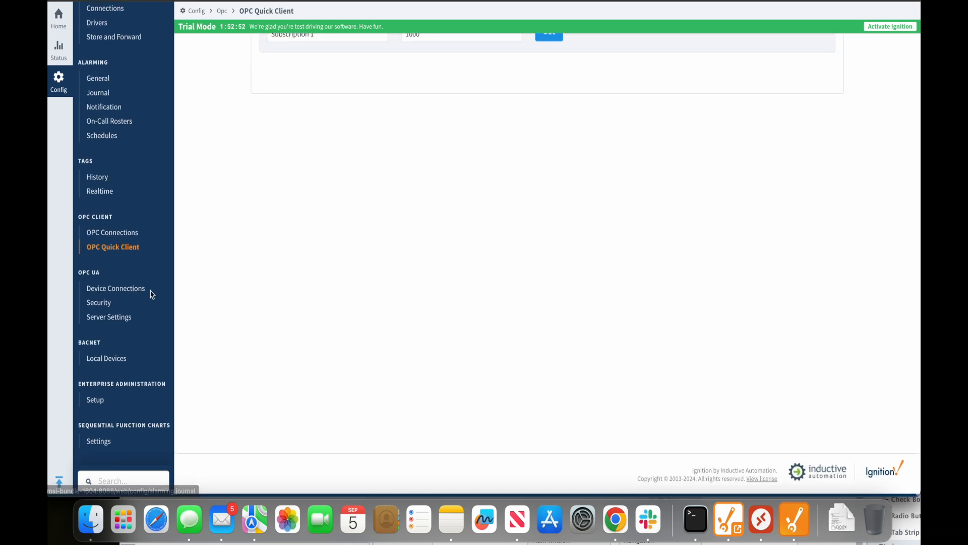
pyautogui.click(112, 196)
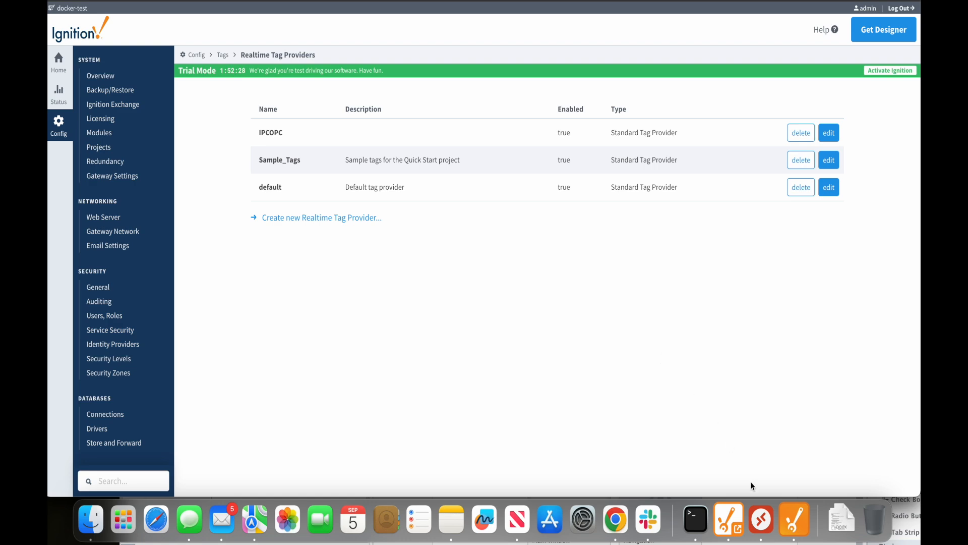
# In the Designer, select the PLC tag folder and open Browse Devices in the Tag Creator
pyautogui.click(795, 520)
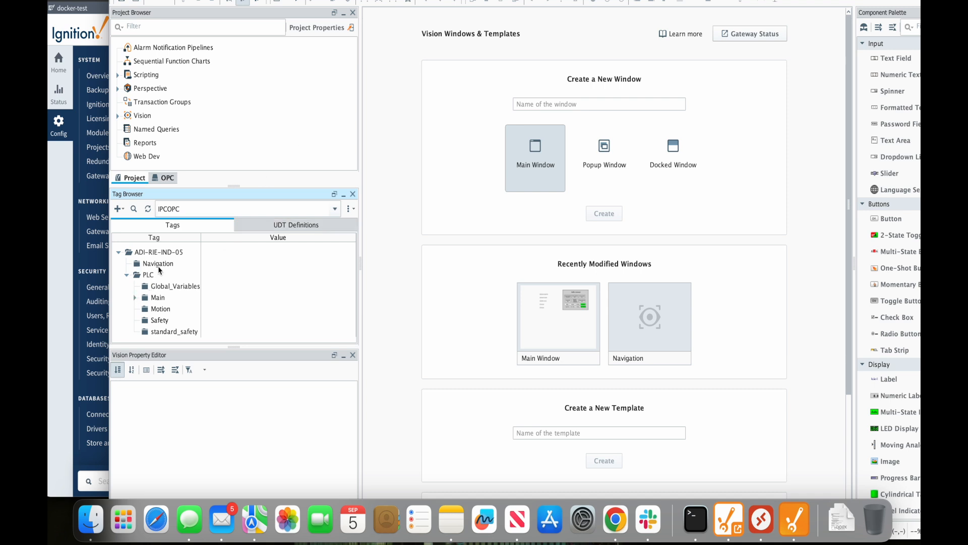
pyautogui.doubleClick(135, 276)
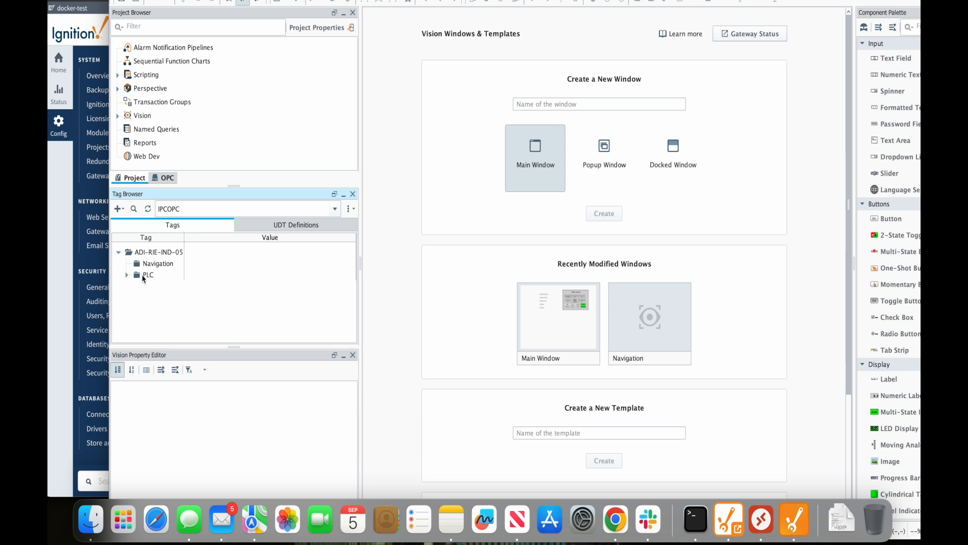
pyautogui.click(141, 277)
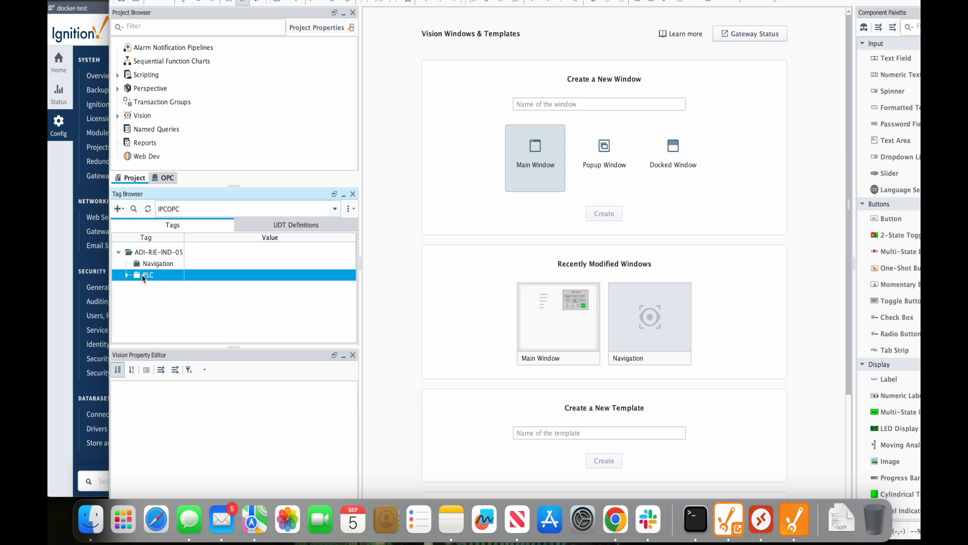
pyautogui.click(123, 210)
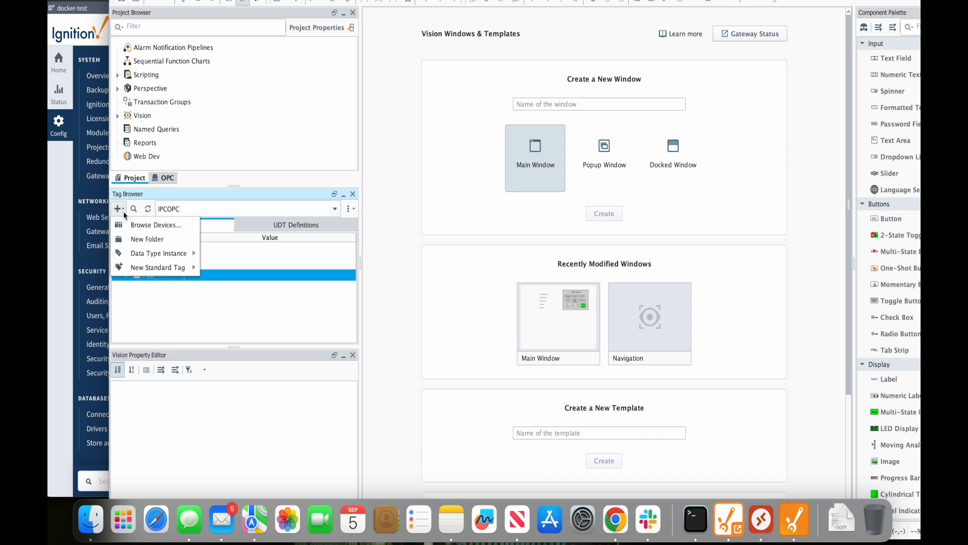
pyautogui.click(127, 226)
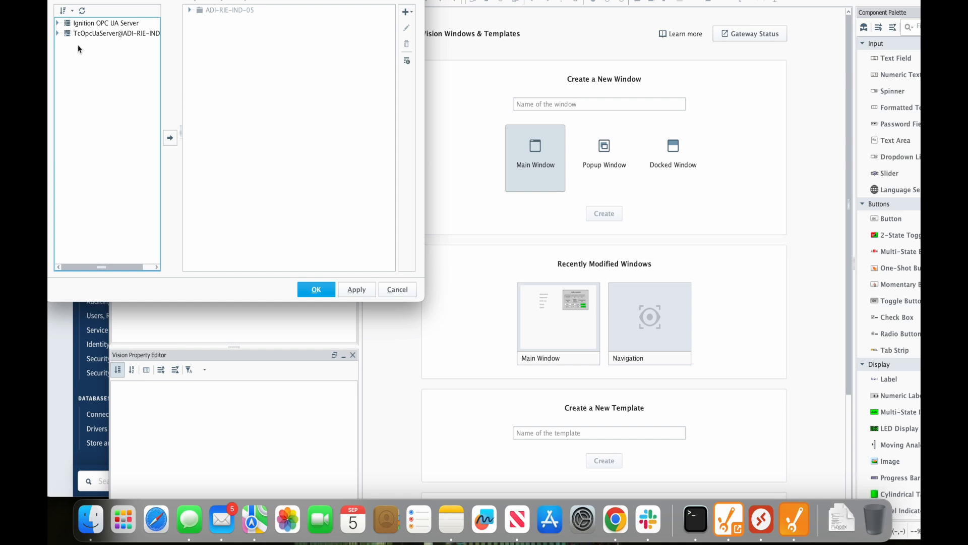
pyautogui.moveTo(180, 0); pyautogui.dragTo(260, 45)
# Browse TcOpcUaServer > PLC > MAIN tags, select start_lt, then close the Tag Creator
pyautogui.click(139, 140)
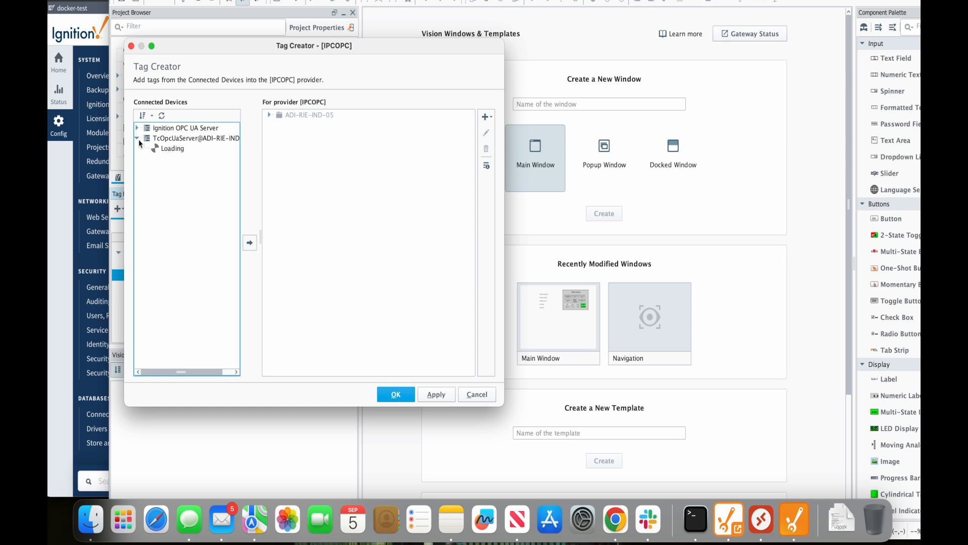
pyautogui.click(197, 139)
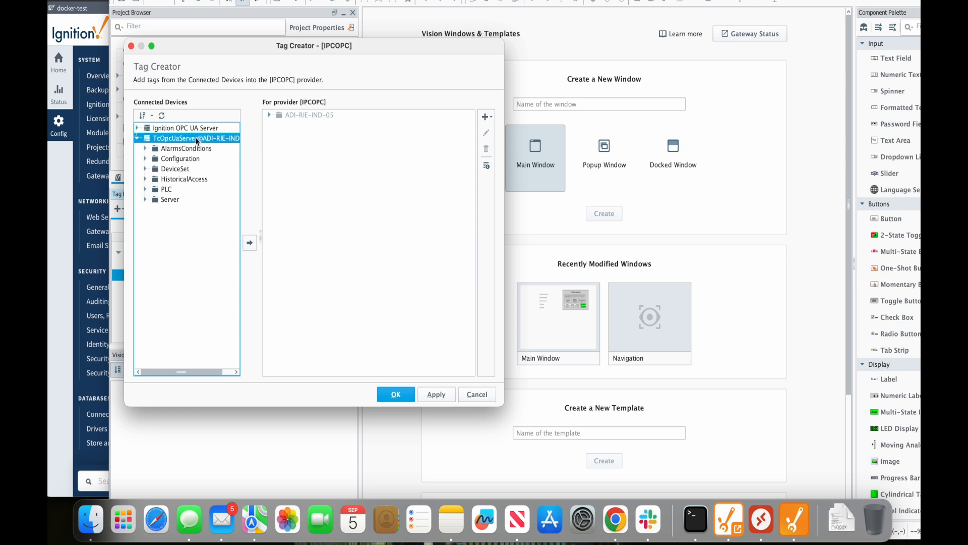
pyautogui.click(145, 189)
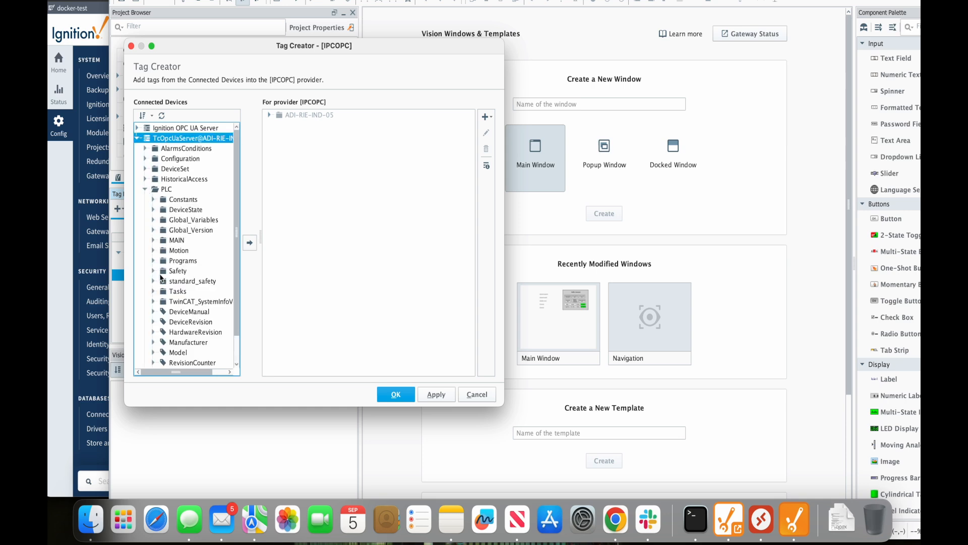
pyautogui.click(154, 241)
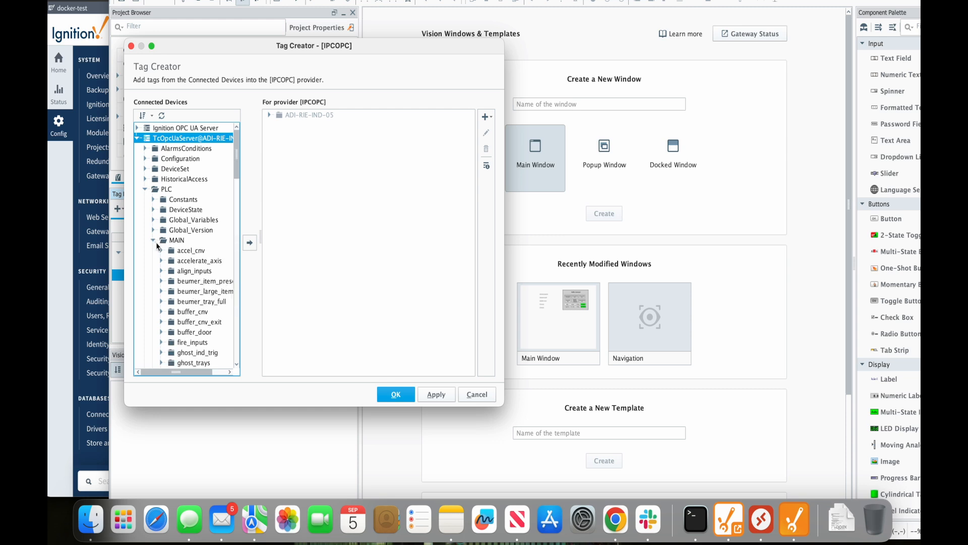
pyautogui.click(162, 251)
pyautogui.moveTo(237, 165); pyautogui.dragTo(233, 254)
pyautogui.click(177, 195)
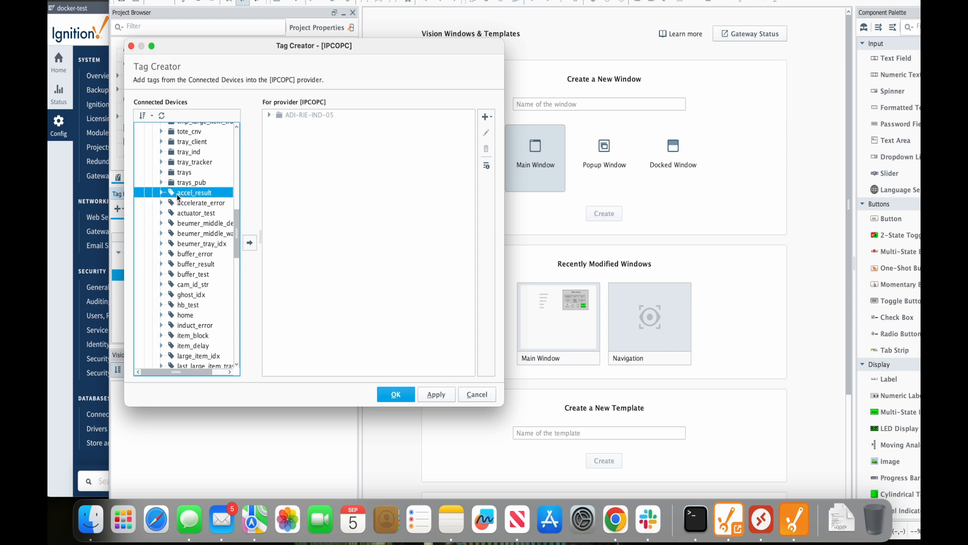
pyautogui.moveTo(238, 247); pyautogui.dragTo(217, 275)
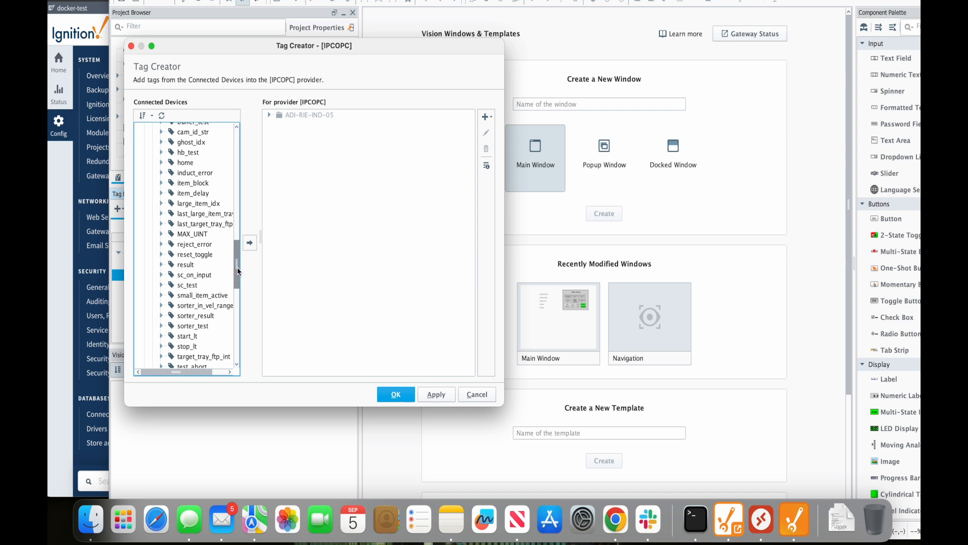
pyautogui.click(187, 337)
pyautogui.click(270, 115)
pyautogui.click(270, 115)
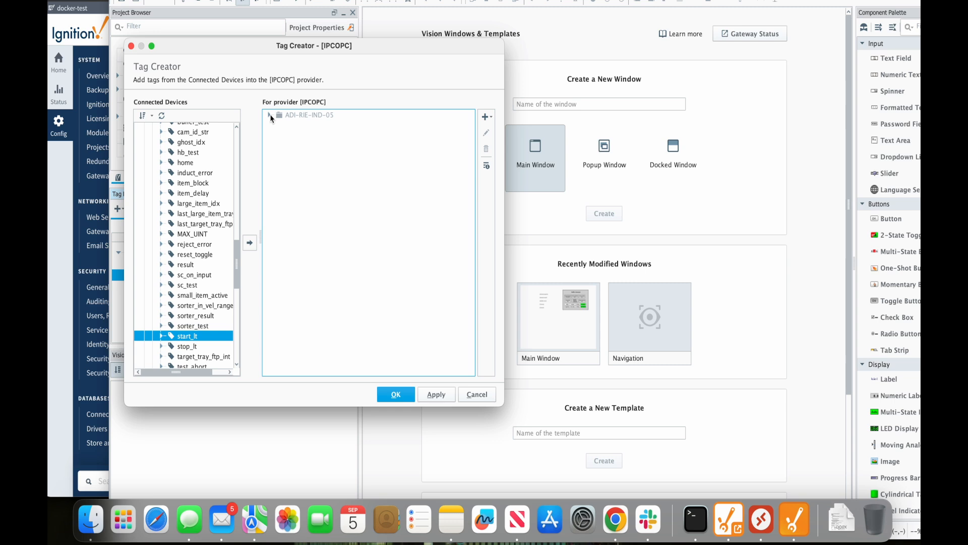
pyautogui.click(466, 395)
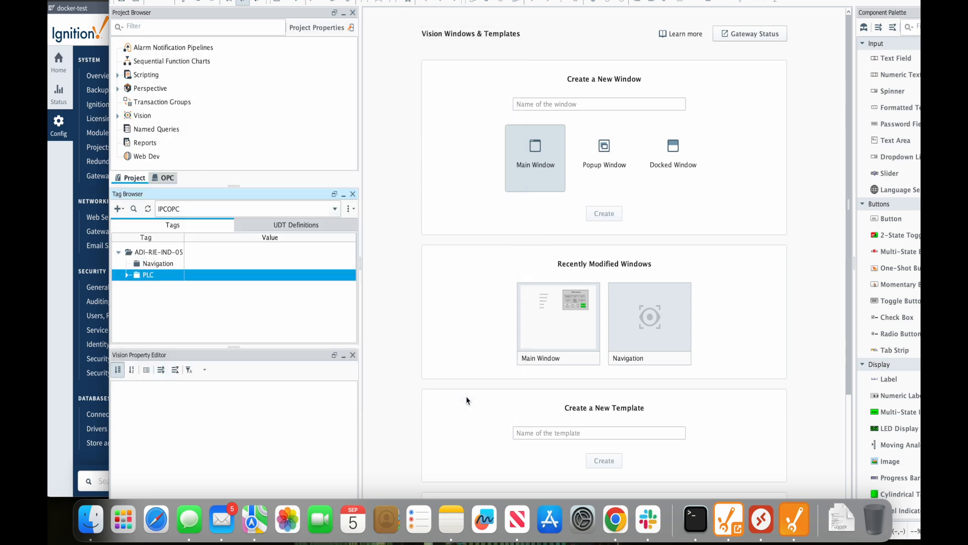
# Create a new OPC tag named 'test tag' with Boolean data type
pyautogui.click(122, 212)
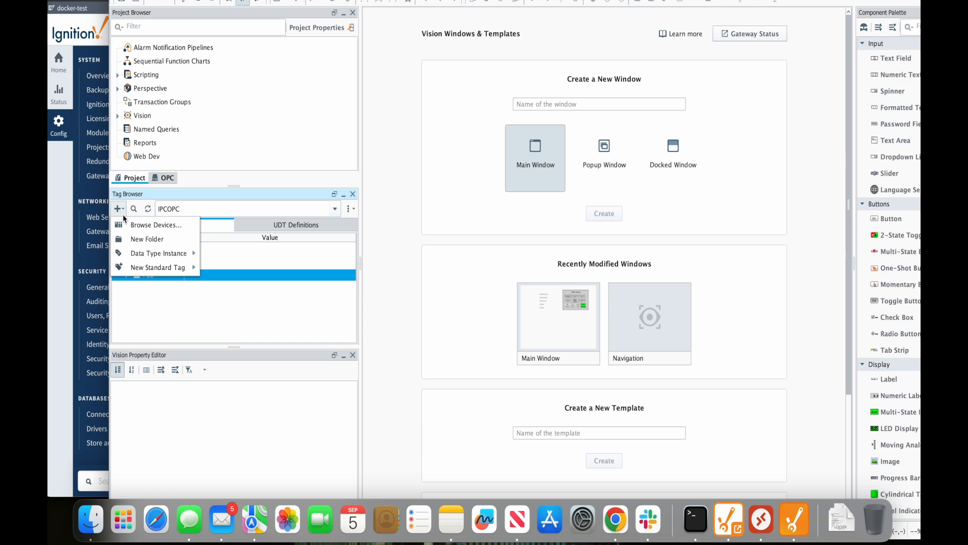
pyautogui.moveTo(147, 270)
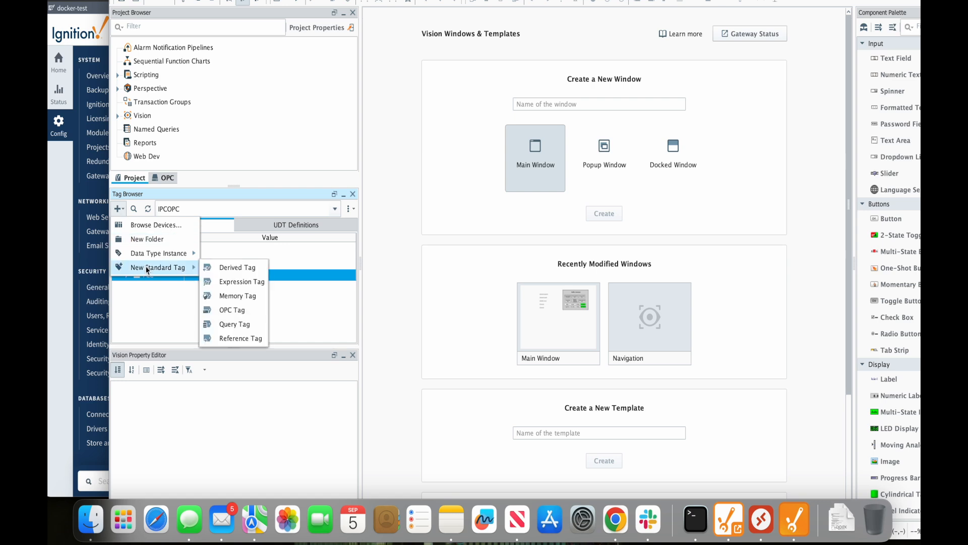
pyautogui.click(227, 310)
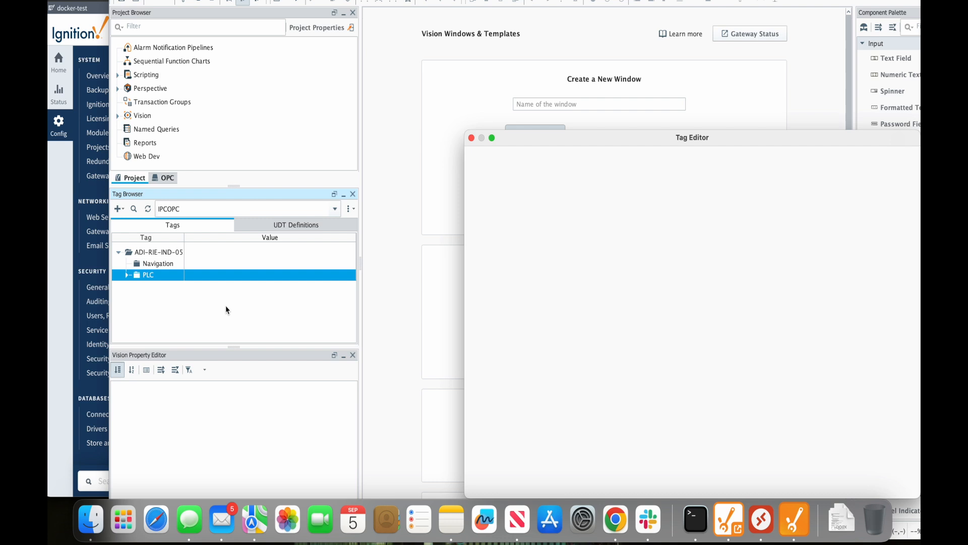
pyautogui.moveTo(552, 145); pyautogui.dragTo(264, 89)
pyautogui.click(402, 188)
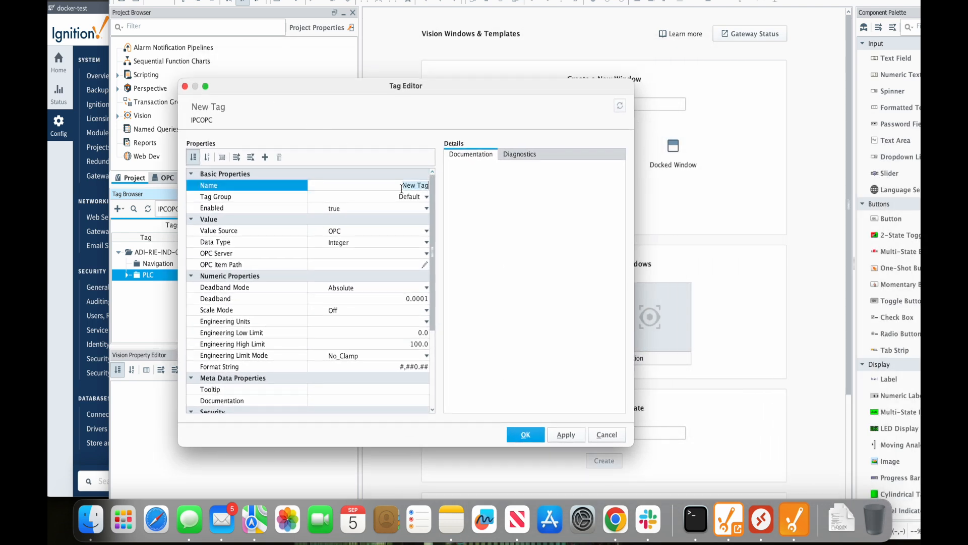
pyautogui.write('test tag')
pyautogui.click(375, 232)
pyautogui.click(381, 241)
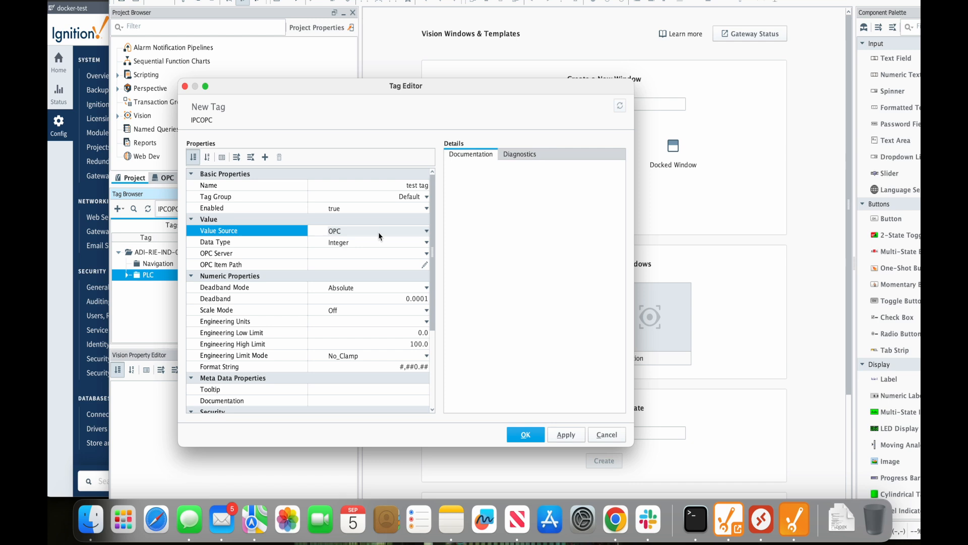
pyautogui.click(423, 243)
pyautogui.click(373, 297)
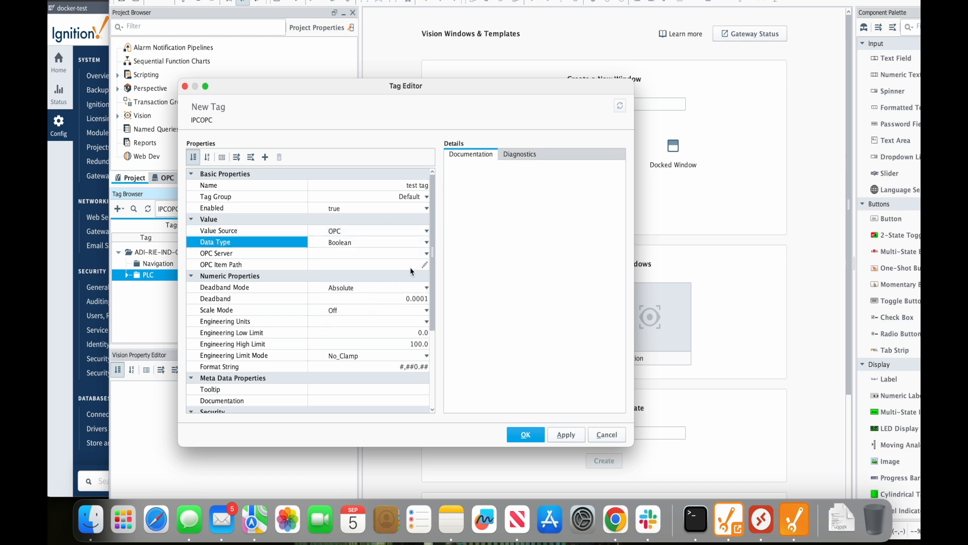
# Set the tag's OPC Server to TcOpcUaServer@ADI-RIE-IND-05 and browse the OPC Item Path
pyautogui.click(425, 254)
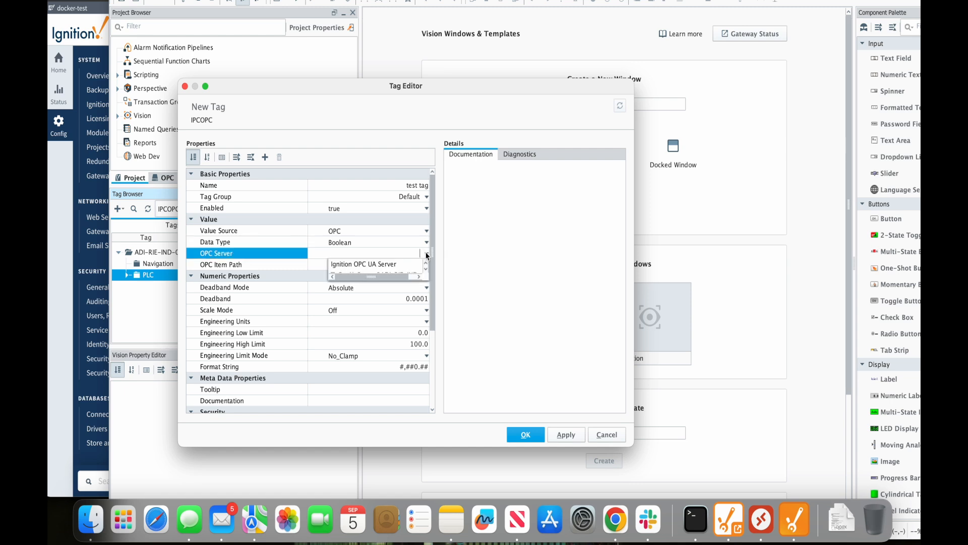
pyautogui.click(426, 269)
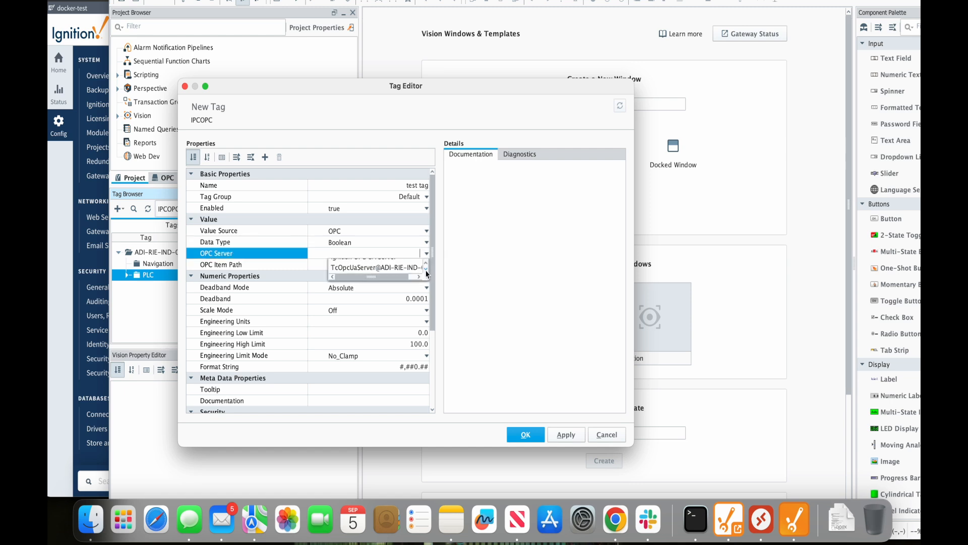
pyautogui.click(398, 268)
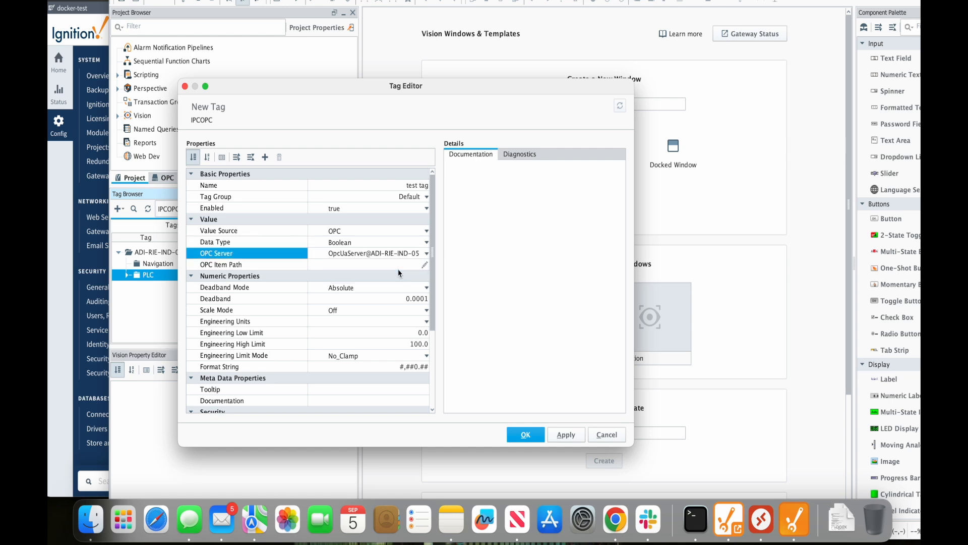
pyautogui.click(424, 266)
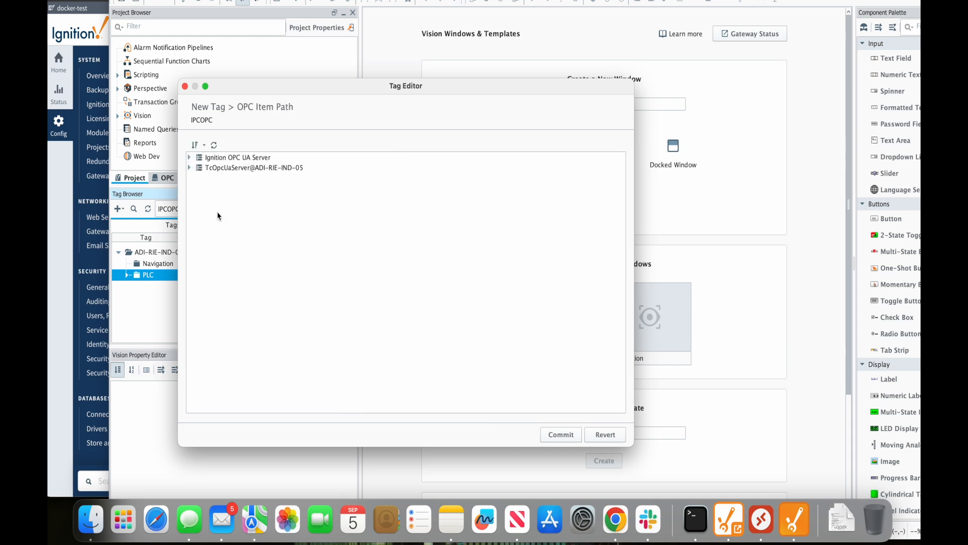
# Point test tag's OPC Item Path to reject_error under TcOpcUaServer > PLC > MAIN and save the tag
pyautogui.click(189, 167)
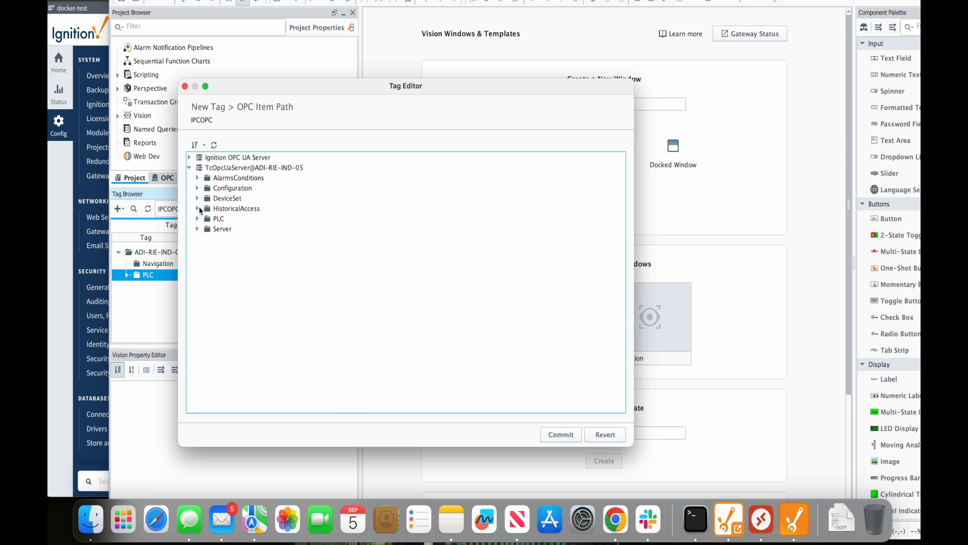
pyautogui.click(198, 219)
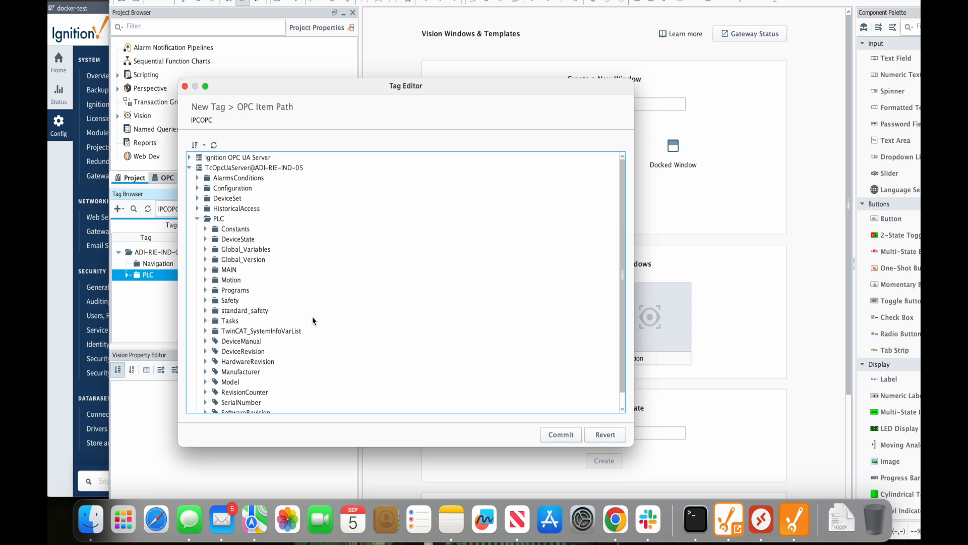
pyautogui.scroll(-1, 313, 317)
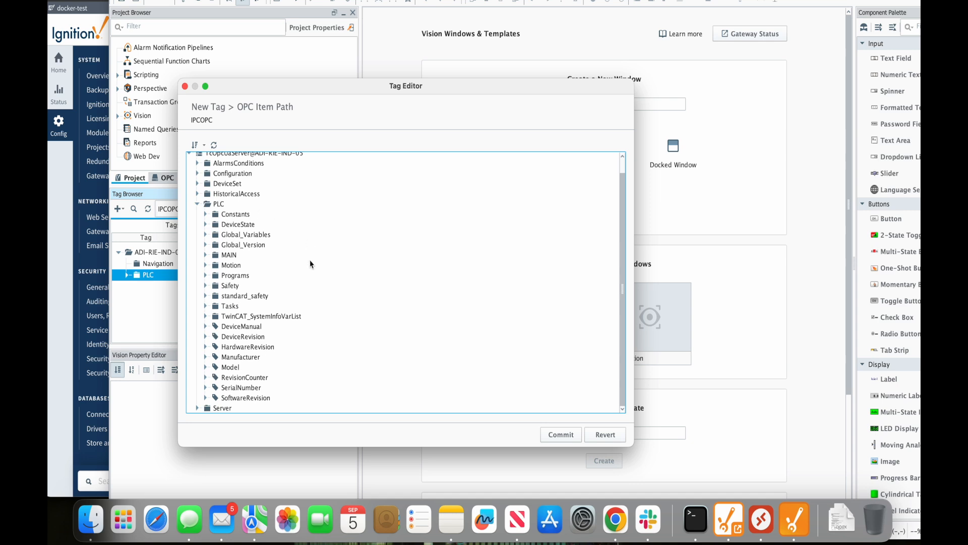
pyautogui.click(206, 255)
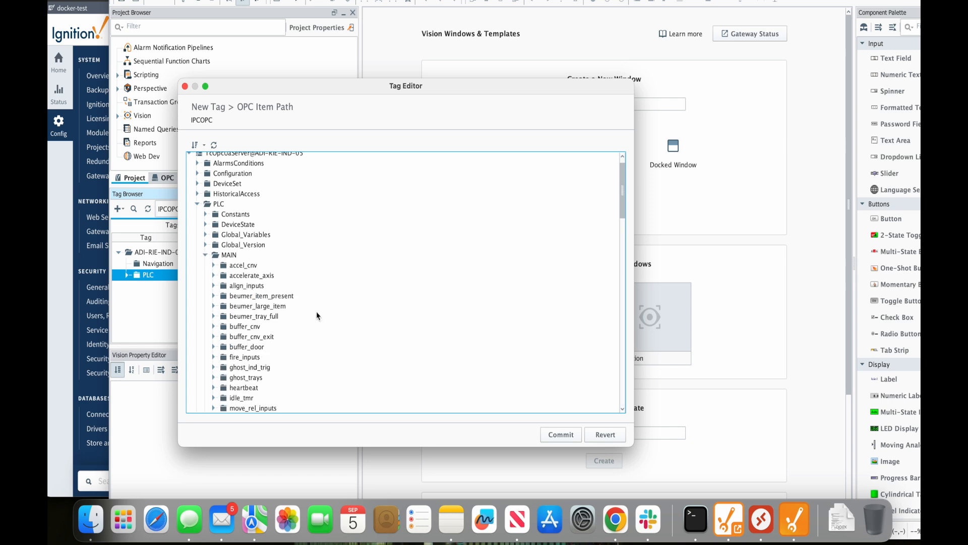
pyautogui.scroll(-15, 317, 316)
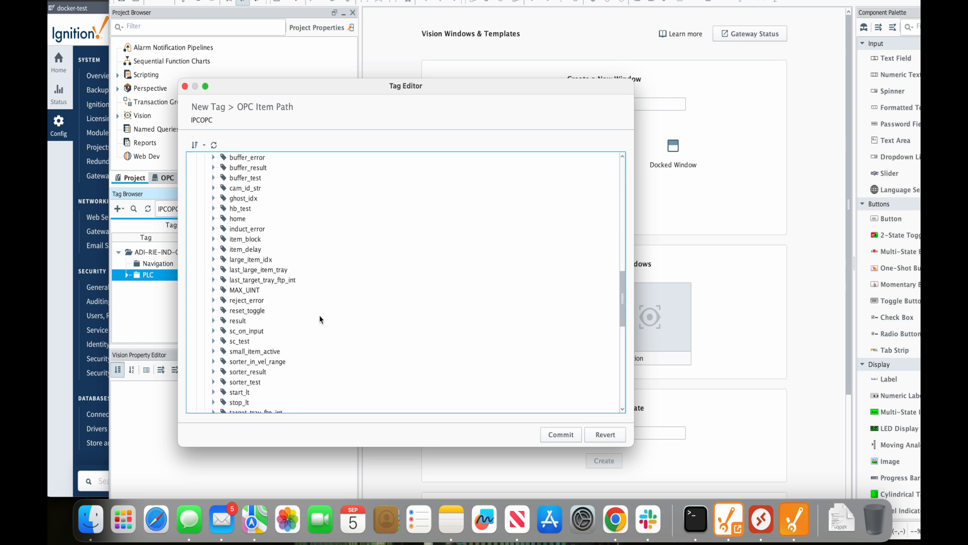
pyautogui.click(214, 301)
pyautogui.click(242, 302)
pyautogui.click(560, 435)
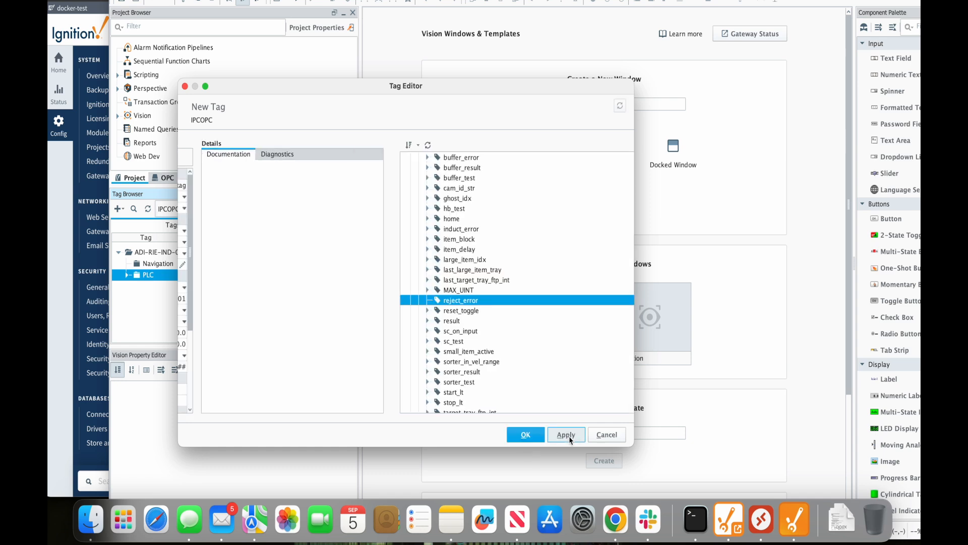
pyautogui.click(525, 435)
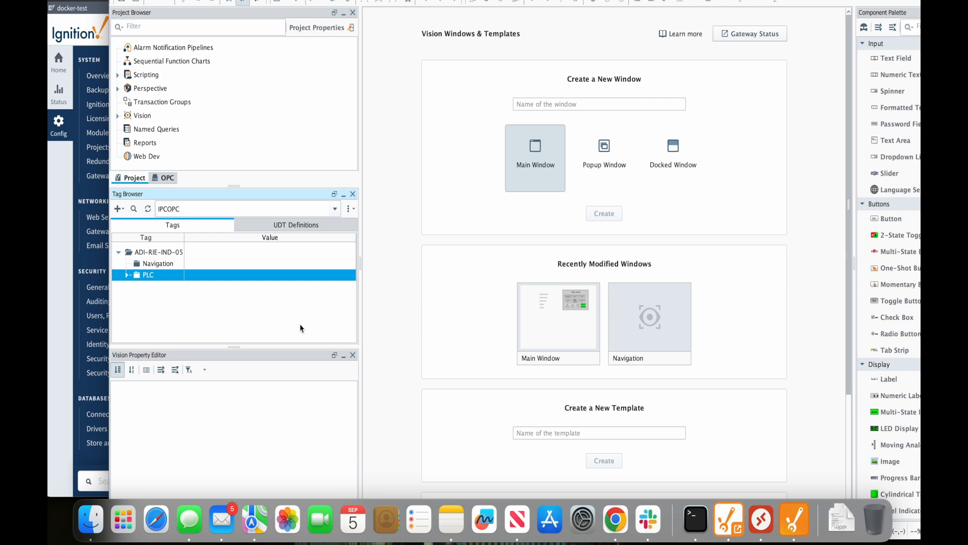
# Reopen test tag under PLC to confirm OPC Boolean on TcOpcUaServer, then cancel without changes
pyautogui.click(127, 276)
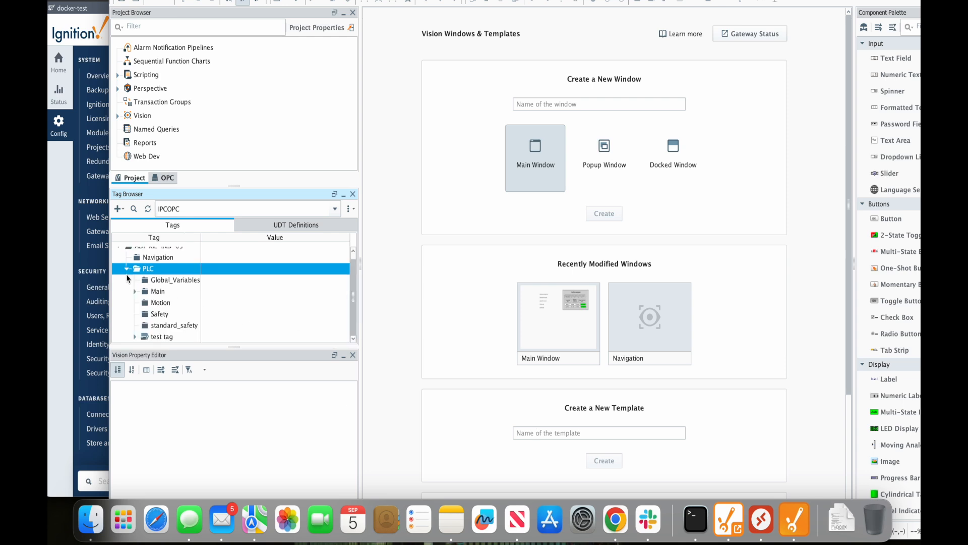
pyautogui.click(151, 338)
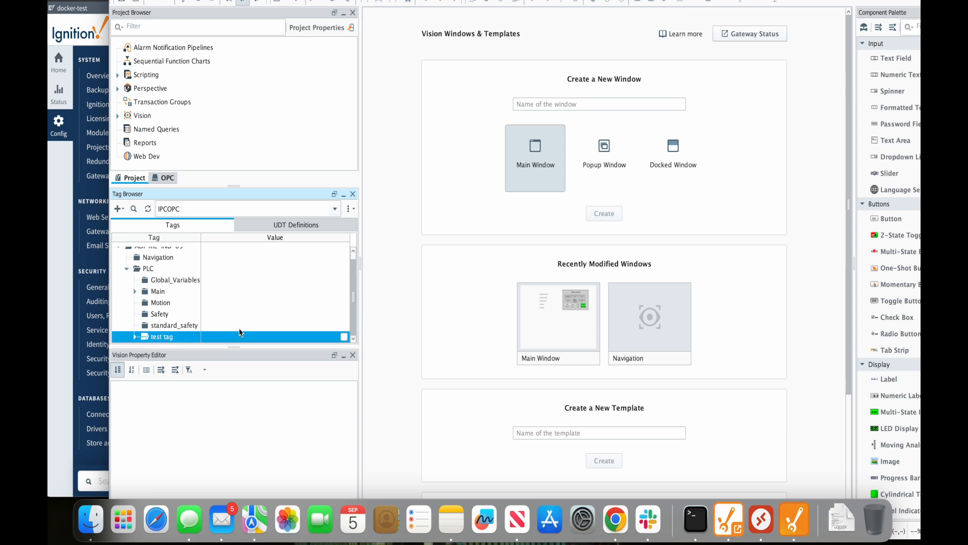
pyautogui.click(135, 336)
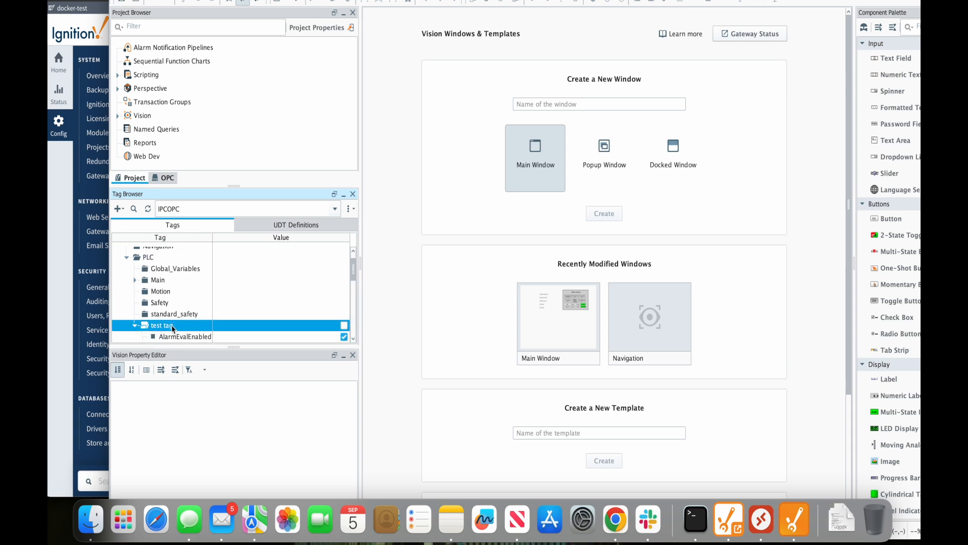
pyautogui.doubleClick(172, 325)
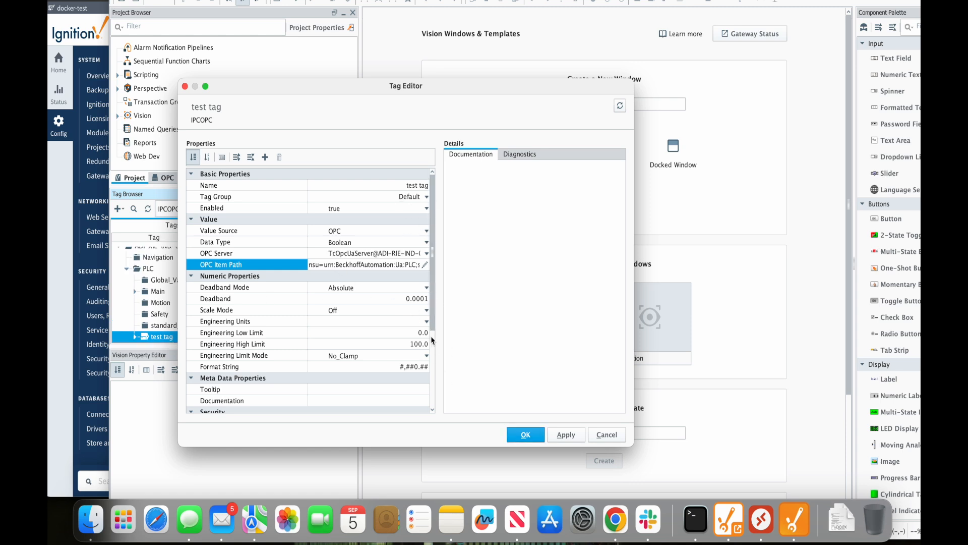
pyautogui.scroll(-1, 433, 394)
pyautogui.scroll(-5, 434, 393)
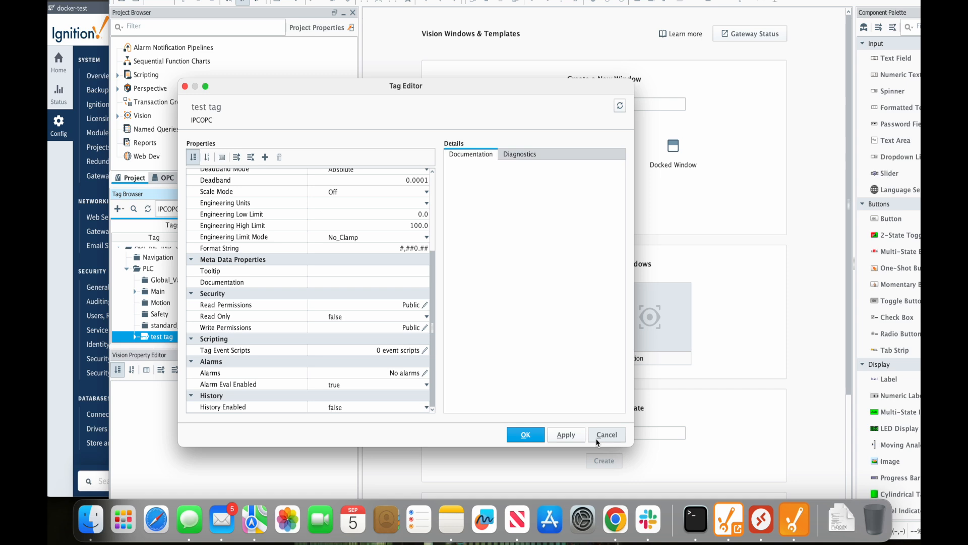
pyautogui.click(607, 434)
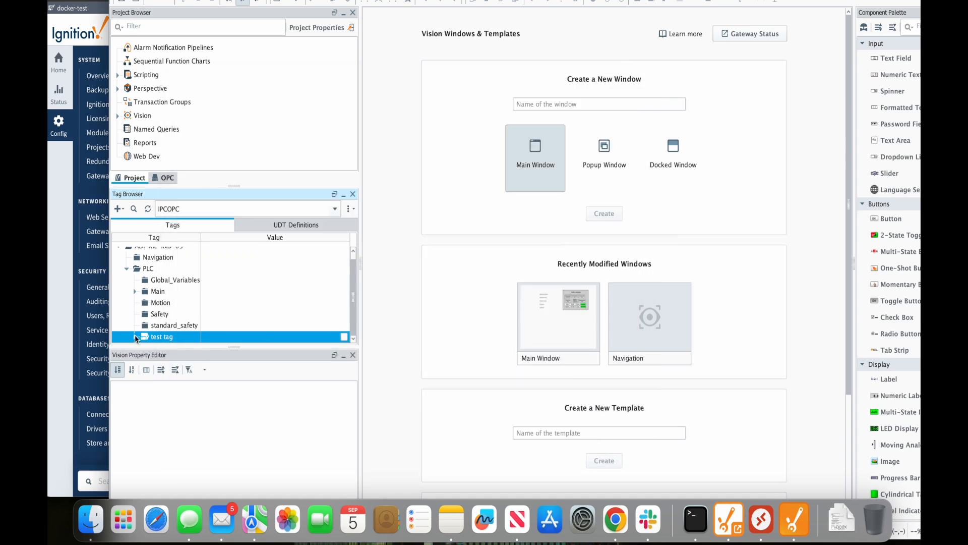
# Expand the Main folder and the test axis tag to inspect imported tags' live values
pyautogui.click(135, 294)
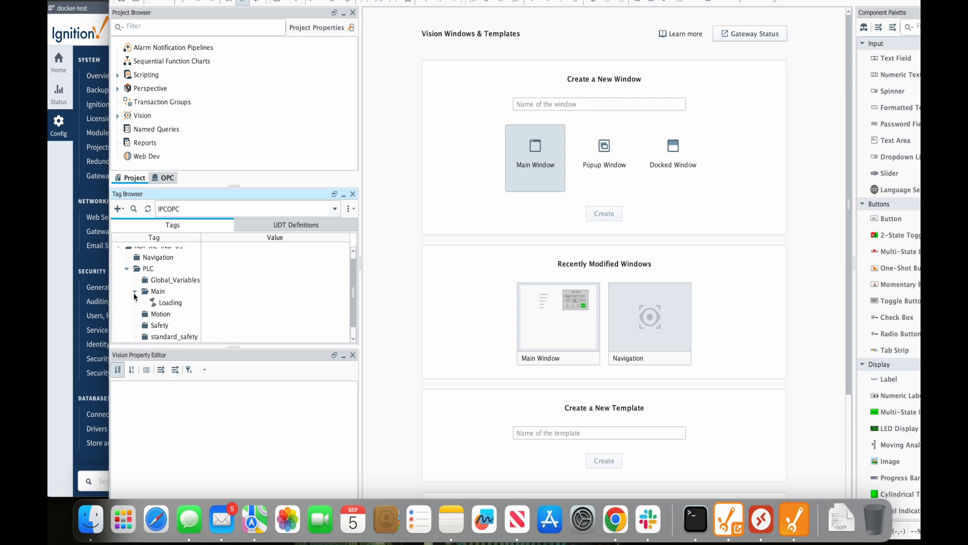
pyautogui.scroll(-4, 187, 323)
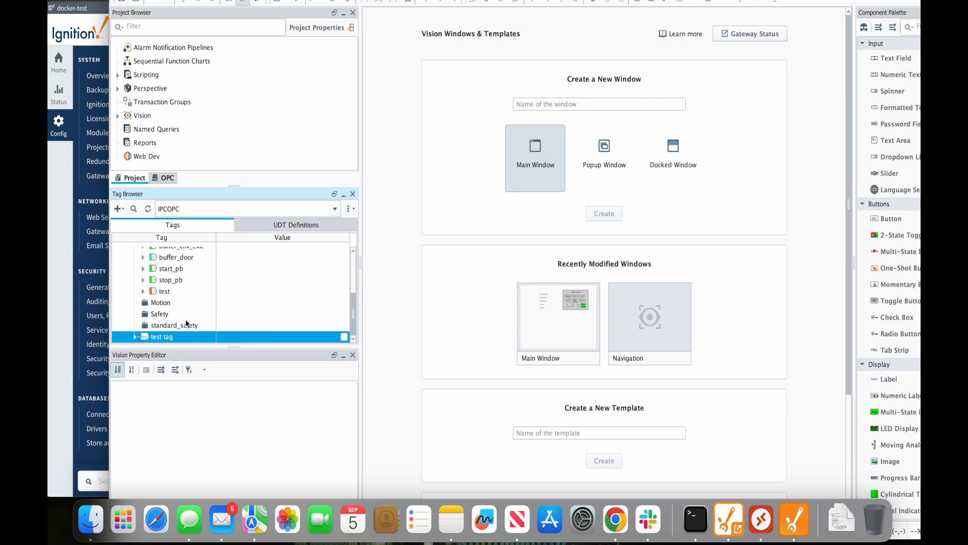
pyautogui.click(145, 291)
pyautogui.scroll(-3, 235, 309)
pyautogui.scroll(3, 235, 310)
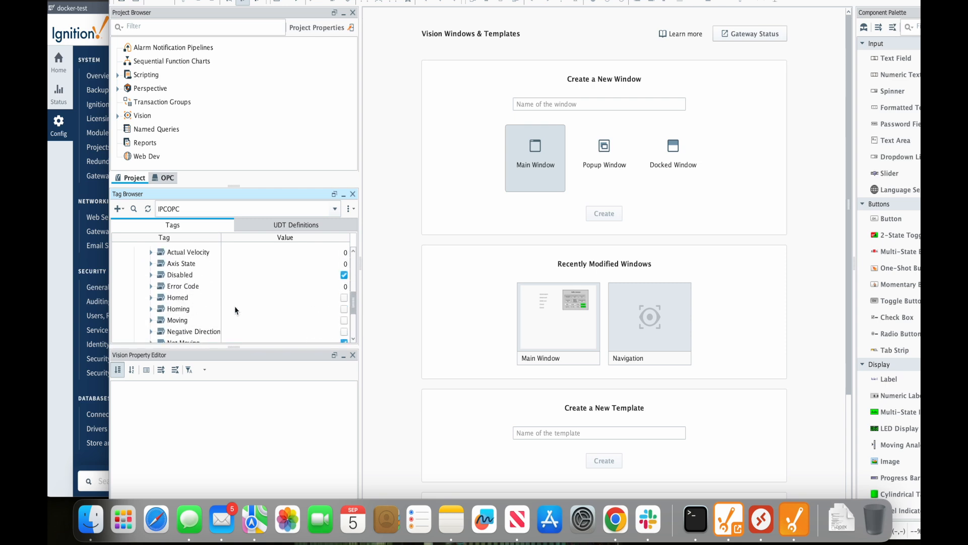
pyautogui.scroll(-3, 235, 309)
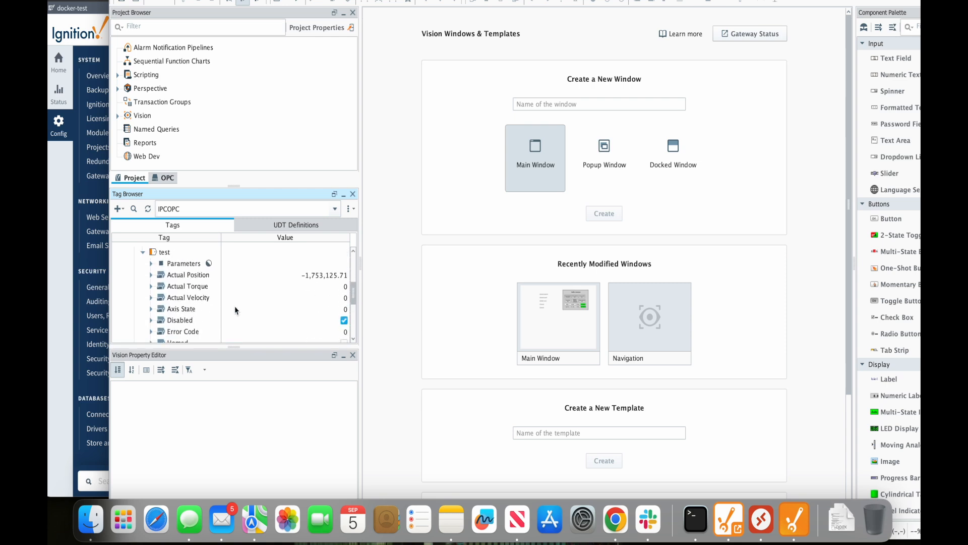
pyautogui.scroll(-5, 236, 310)
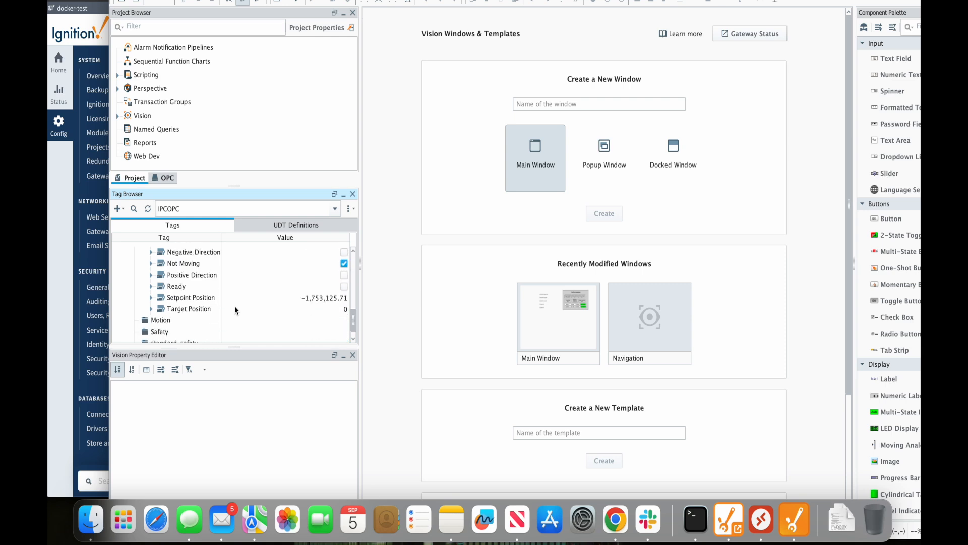
pyautogui.scroll(4, 235, 310)
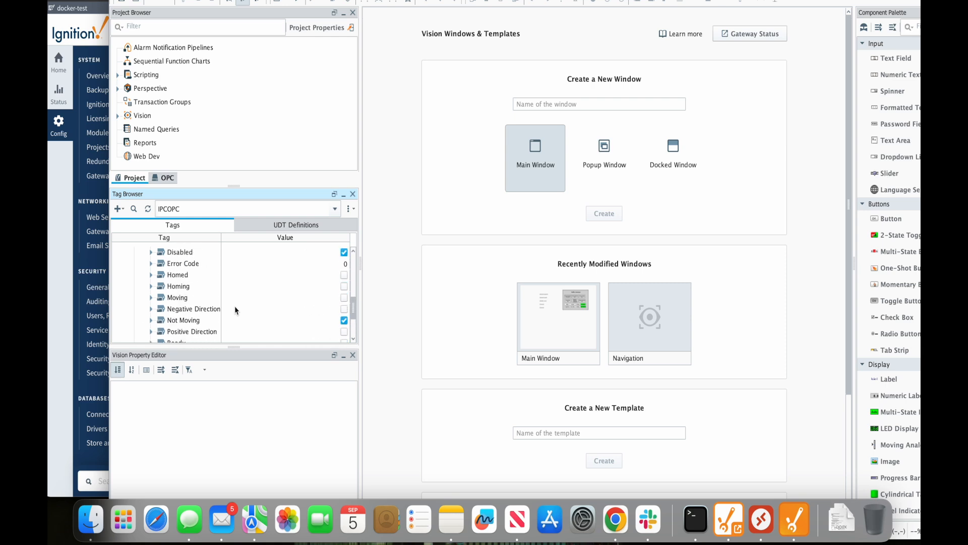
pyautogui.scroll(1, 236, 309)
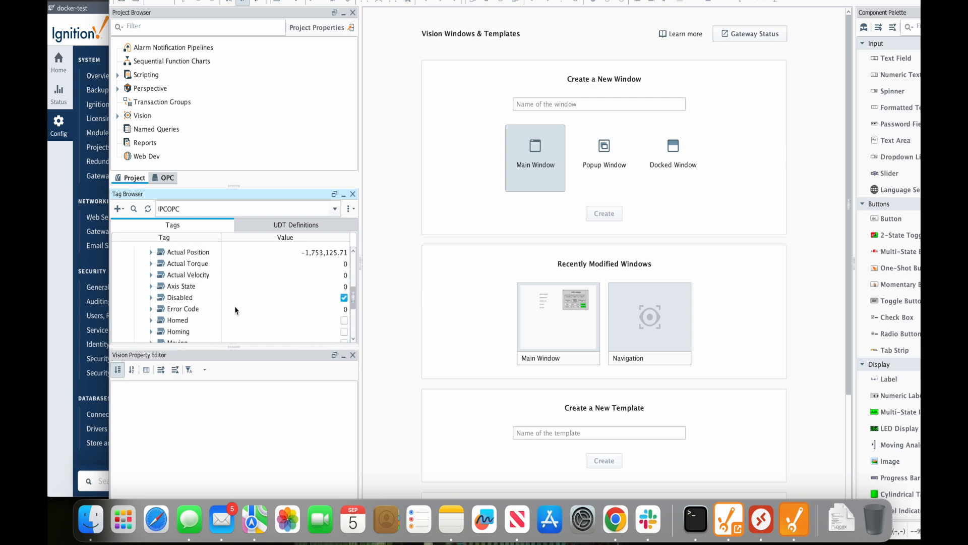
pyautogui.scroll(-3, 208, 289)
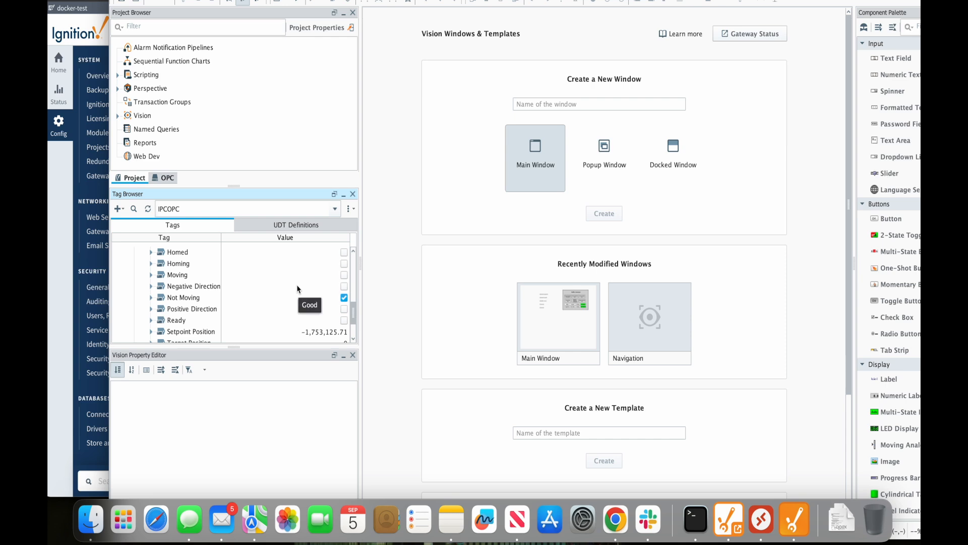
pyautogui.scroll(4, 297, 288)
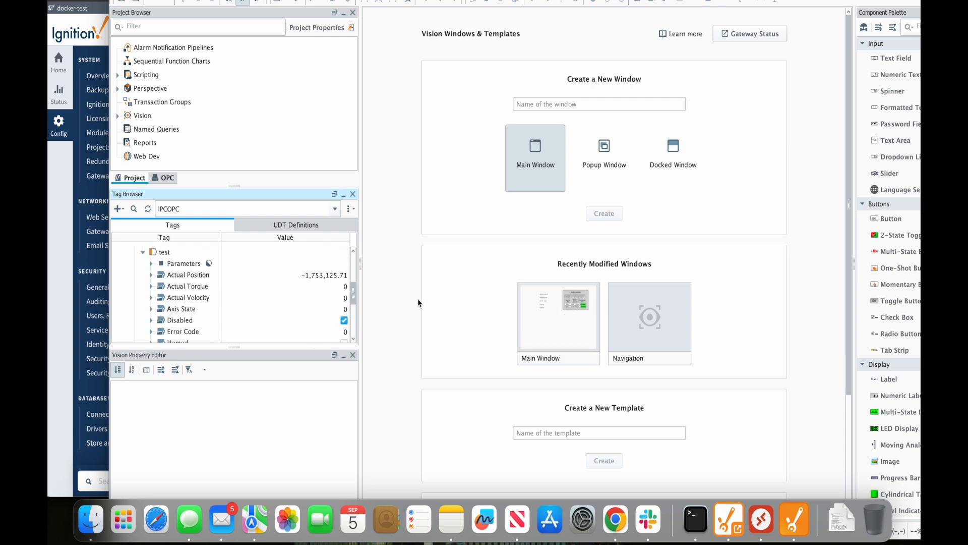
pyautogui.scroll(1, 267, 290)
pyautogui.scroll(-5, 266, 289)
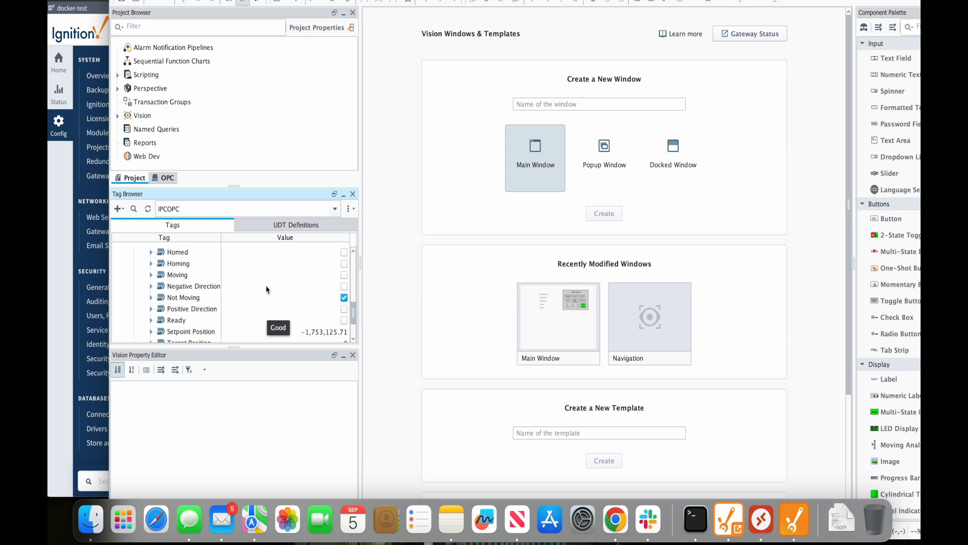
pyautogui.scroll(5, 266, 289)
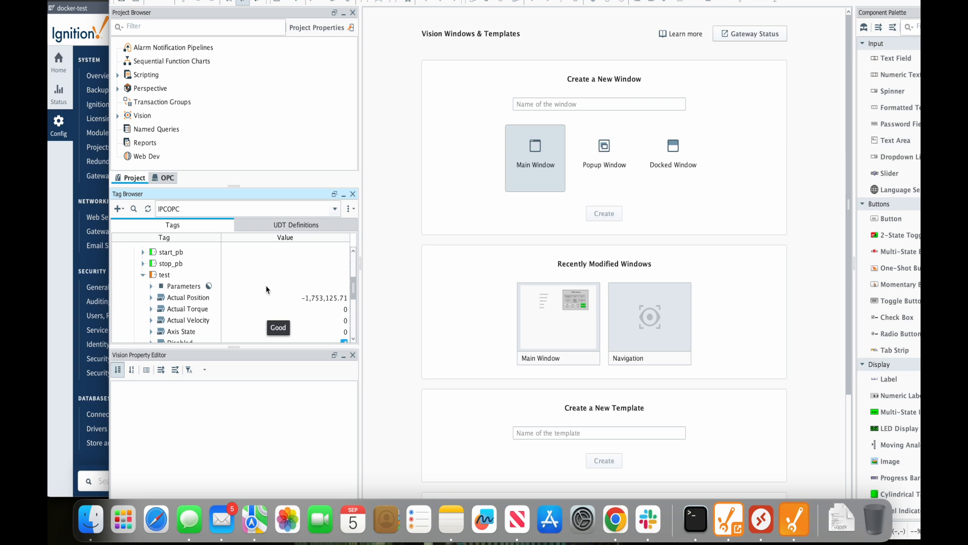
# Collapse the test tag folder and move the Designer window down to show its title bar
pyautogui.click(143, 274)
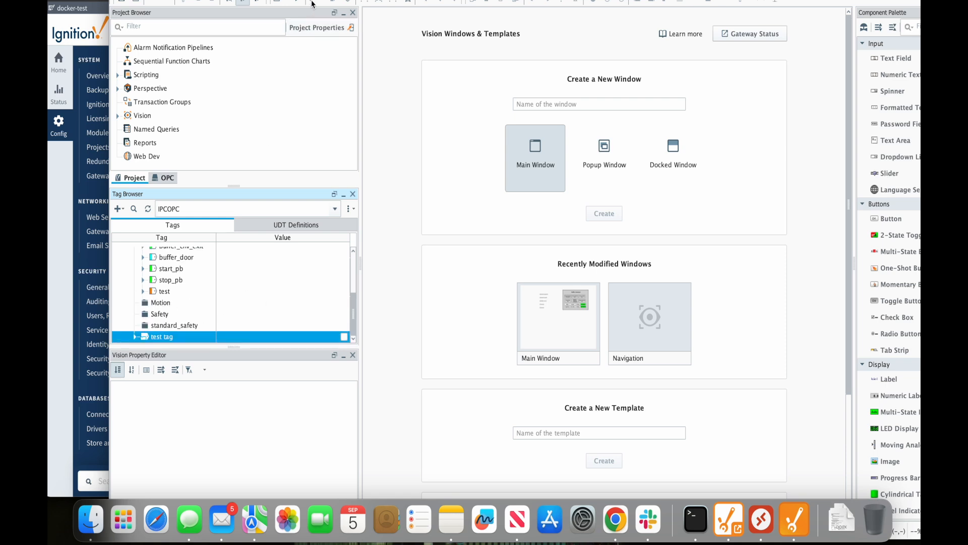
pyautogui.moveTo(318, 7)
pyautogui.moveTo(321, 13); pyautogui.dragTo(326, 55)
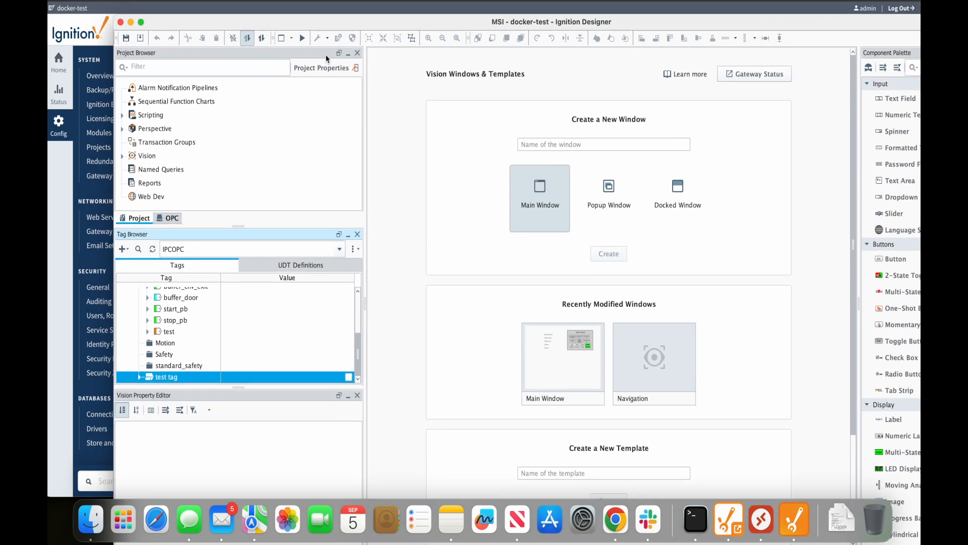